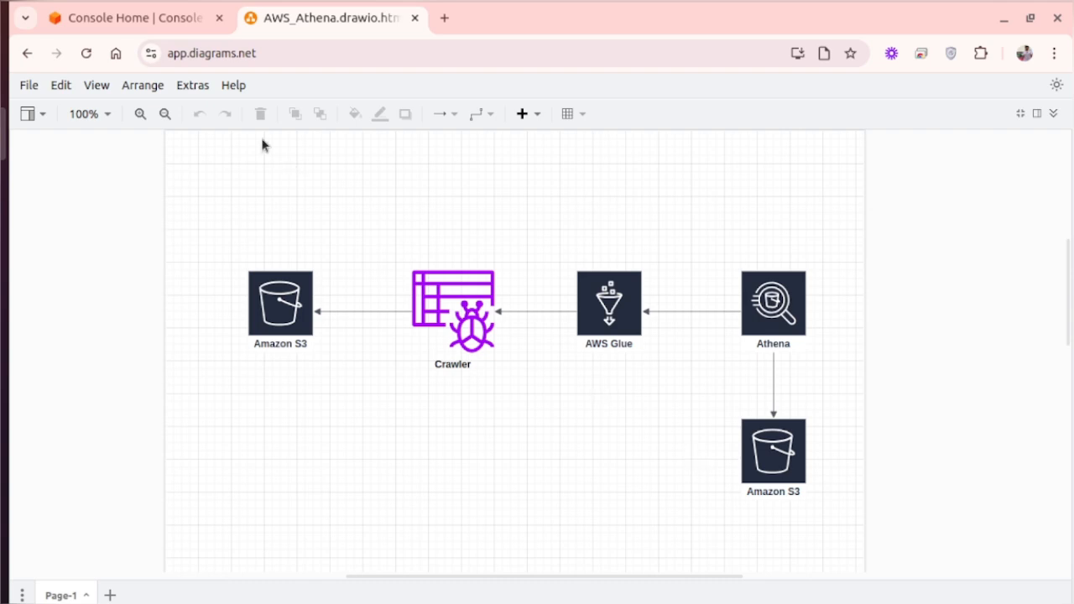
# - Switch to the AWS console and open the athena-iplsample-data bucket in S3
pyautogui.click(137, 22)
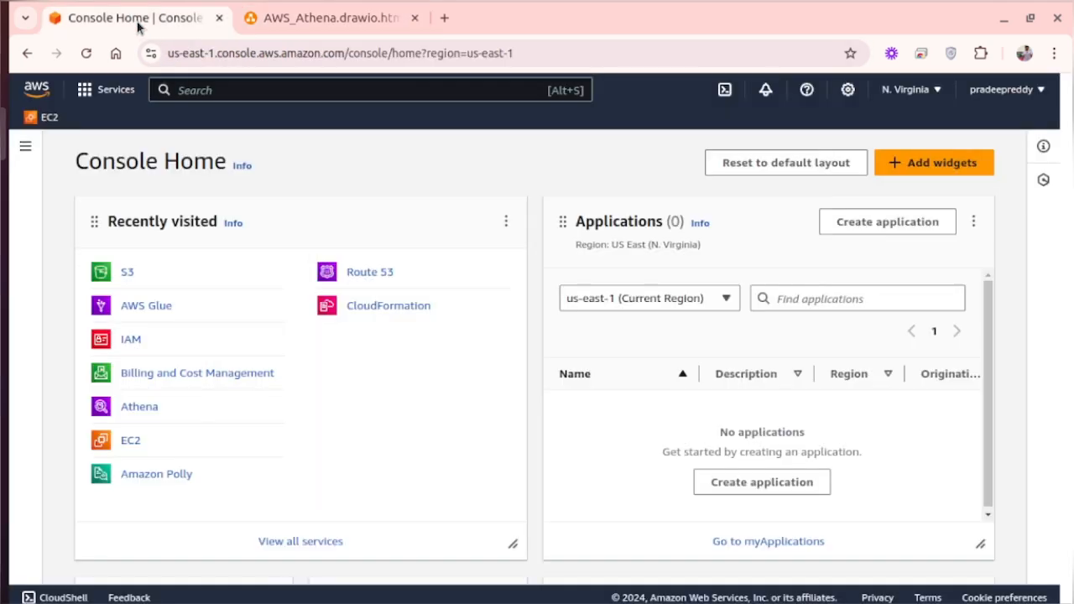
pyautogui.click(125, 278)
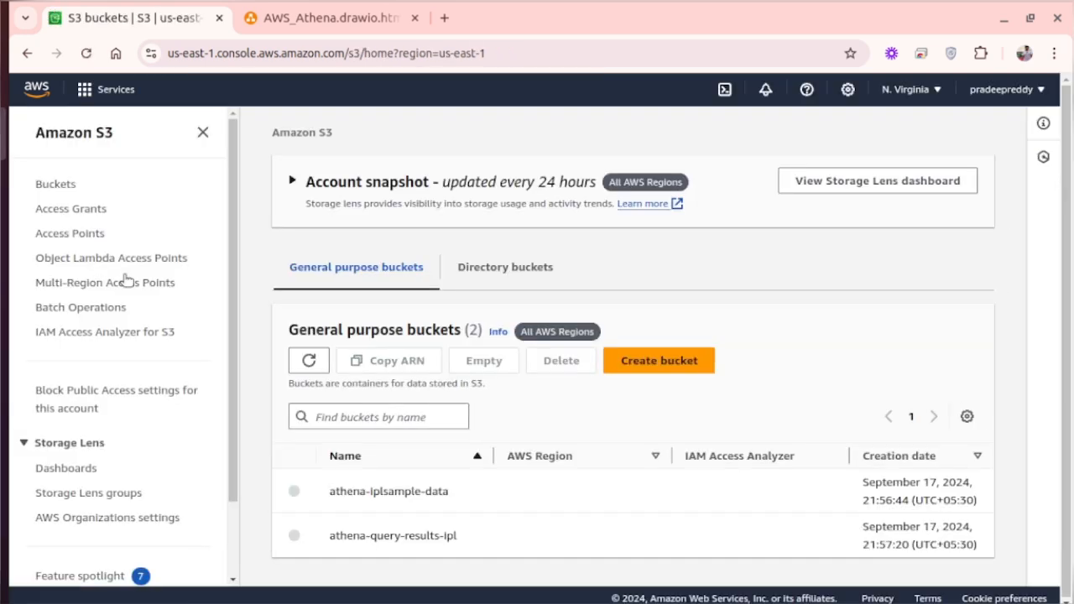
pyautogui.scroll(-1, 574, 391)
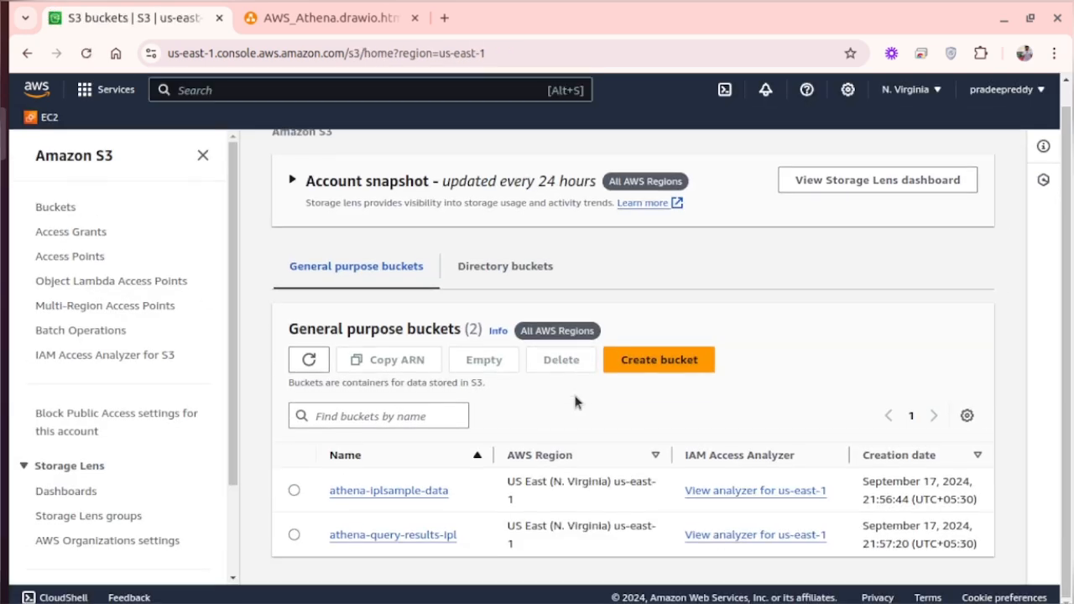
pyautogui.click(422, 499)
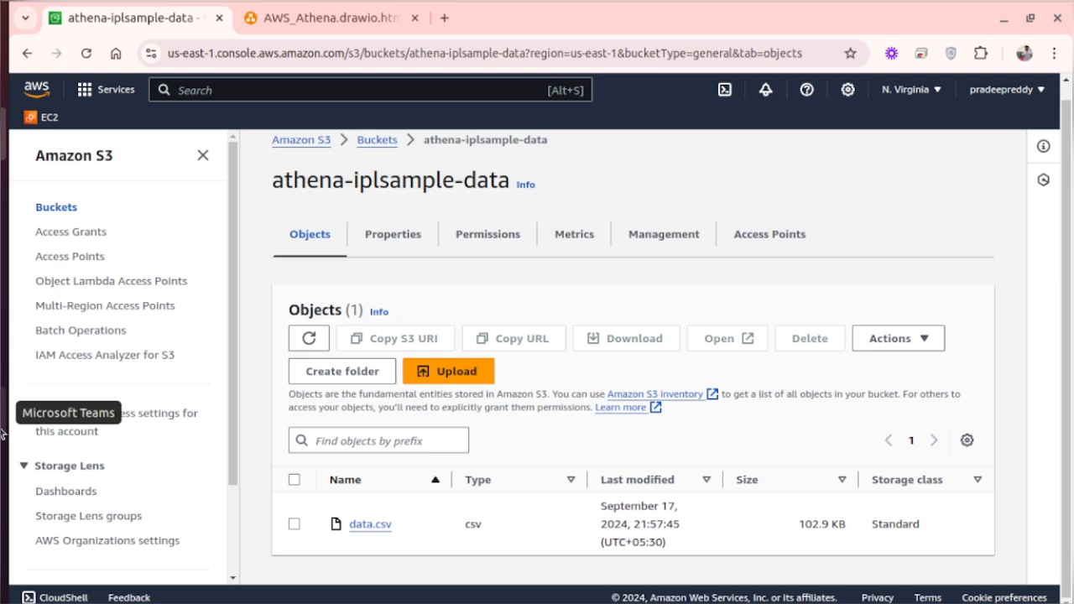
# - Open the local data.csv in the spreadsheet's text import preview, examine its columns across the full width, and return to the browser
pyautogui.click(4, 525)
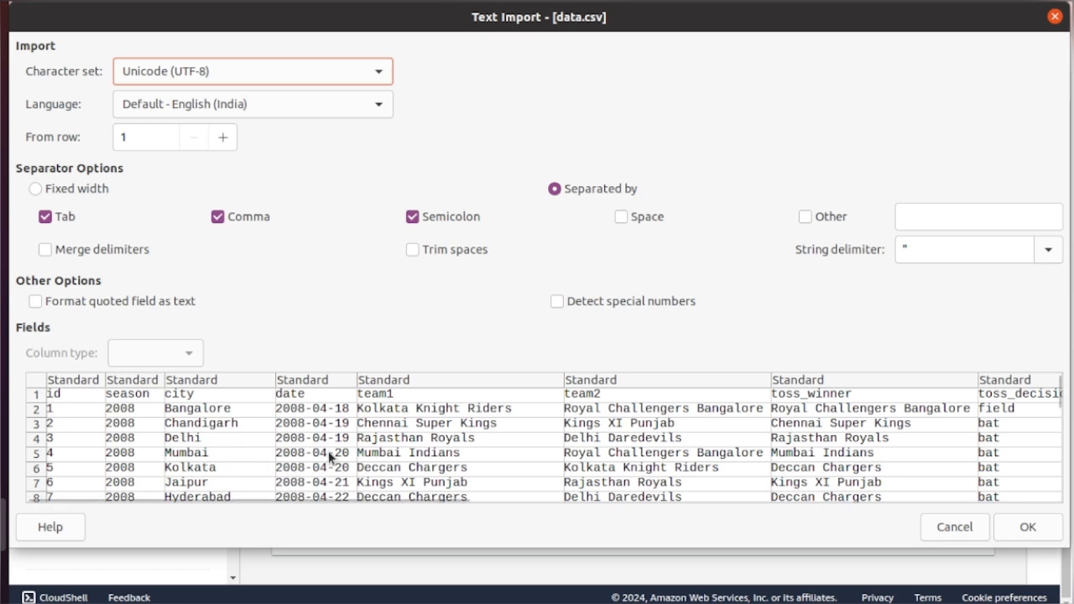
pyautogui.hscroll(1, 328, 451)
pyautogui.hscroll(4, 399, 447)
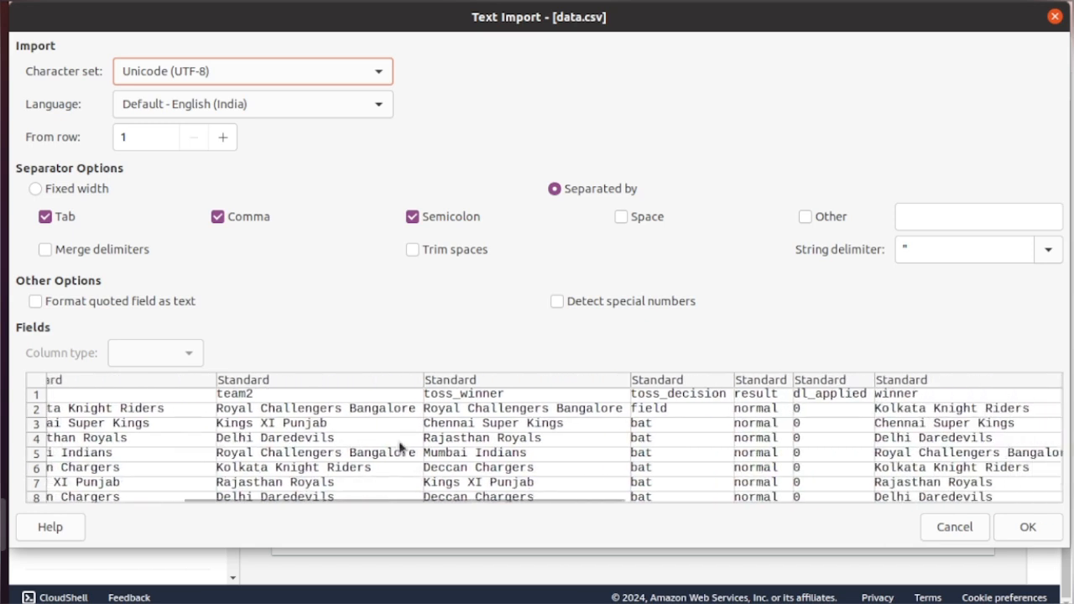
pyautogui.hscroll(1, 445, 452)
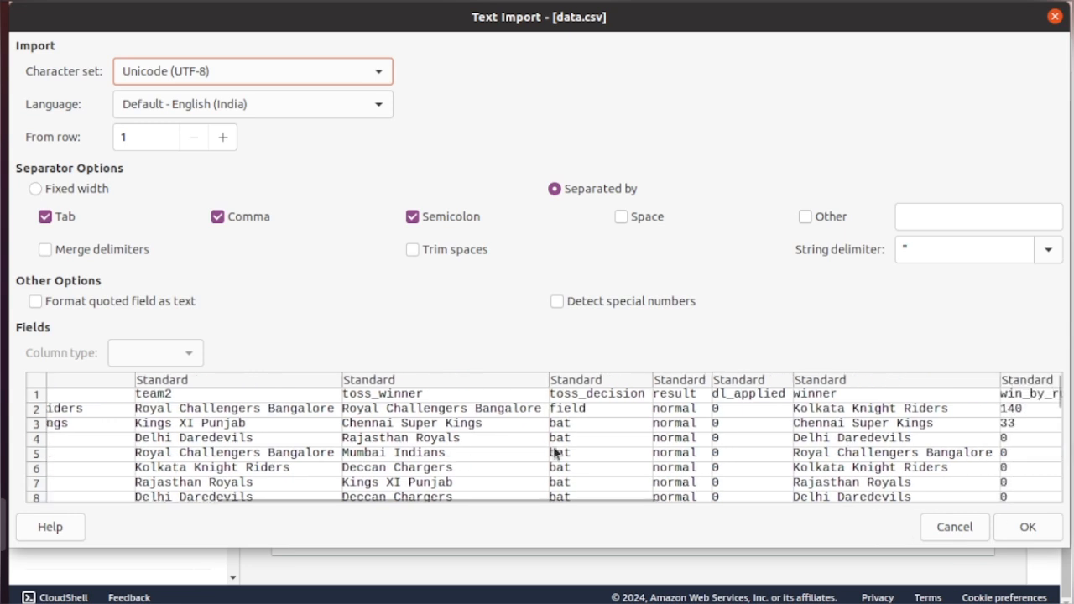
pyautogui.hscroll(1, 556, 449)
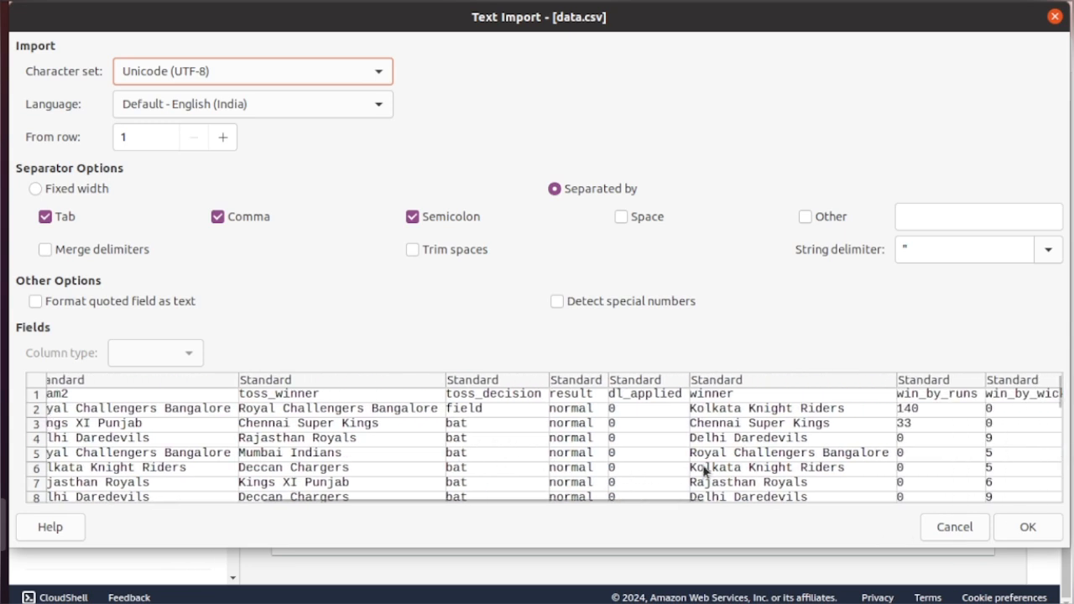
pyautogui.hscroll(1, 705, 470)
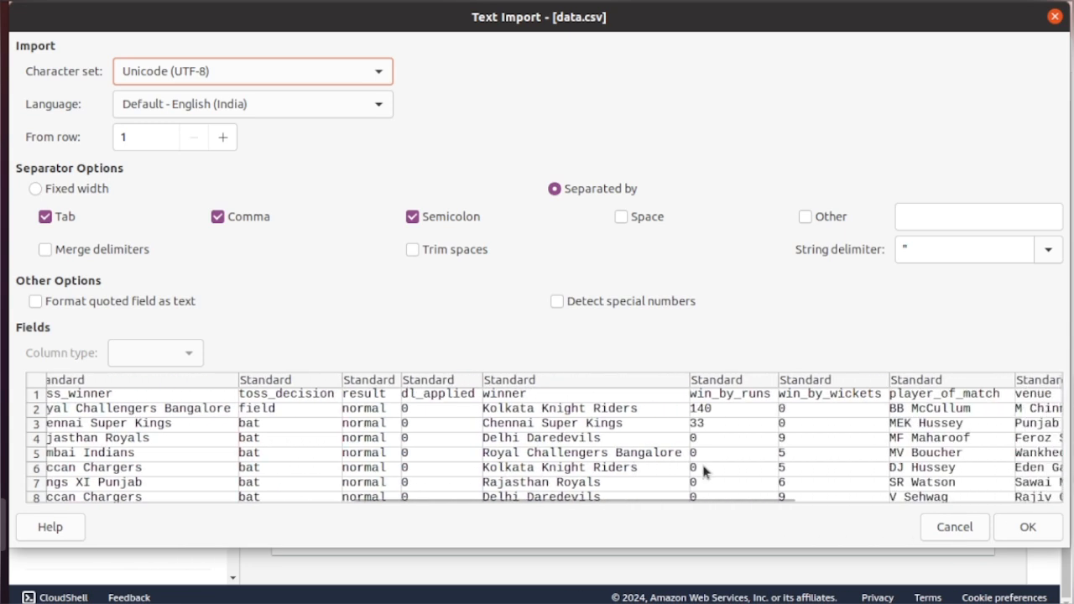
pyautogui.hscroll(1, 703, 471)
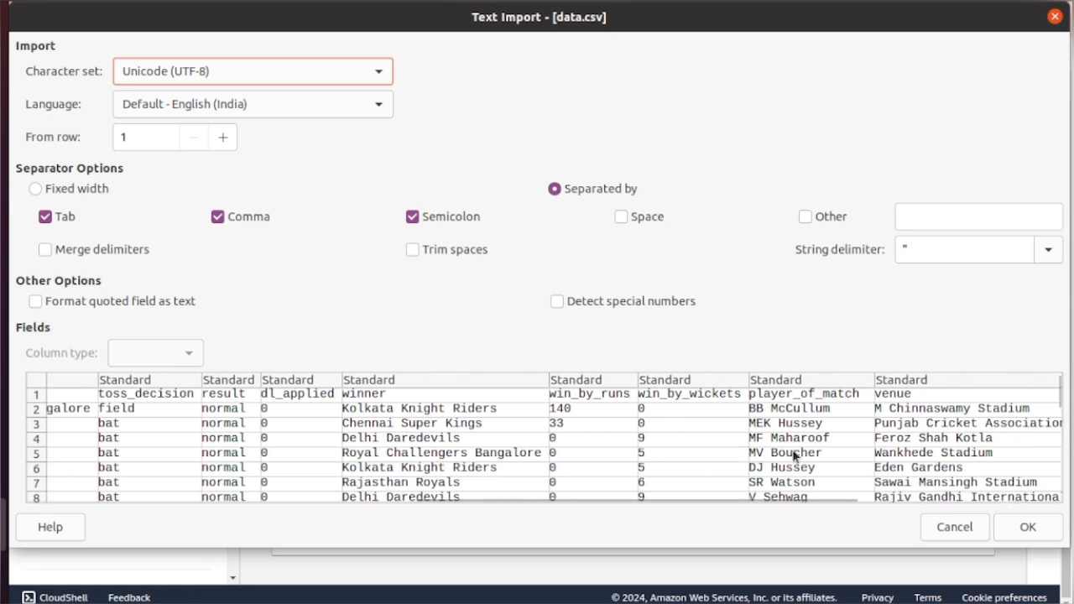
pyautogui.hscroll(-5, 793, 455)
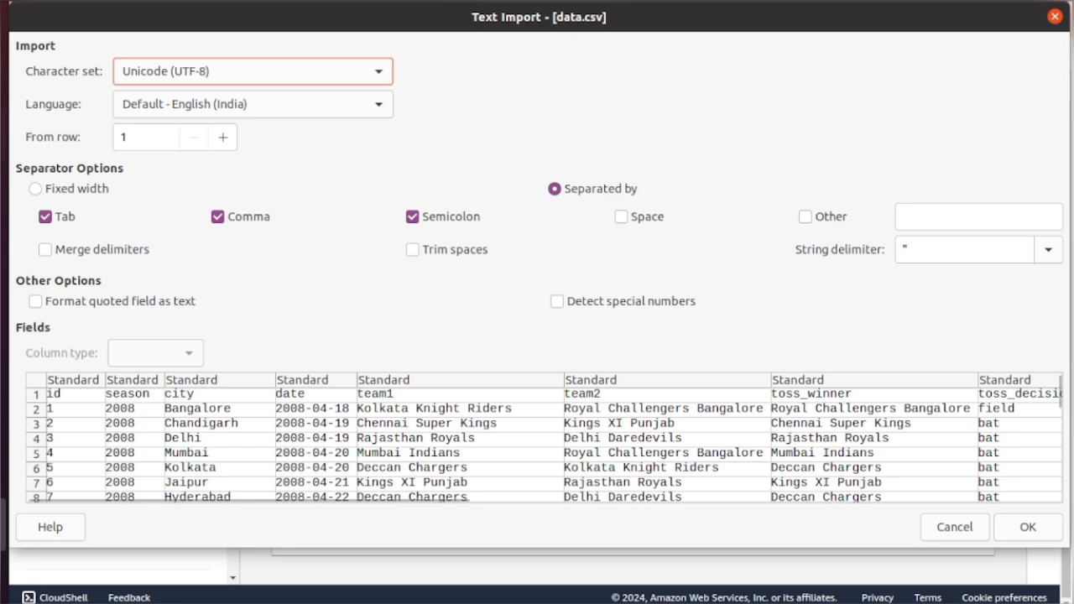
pyautogui.click(5, 133)
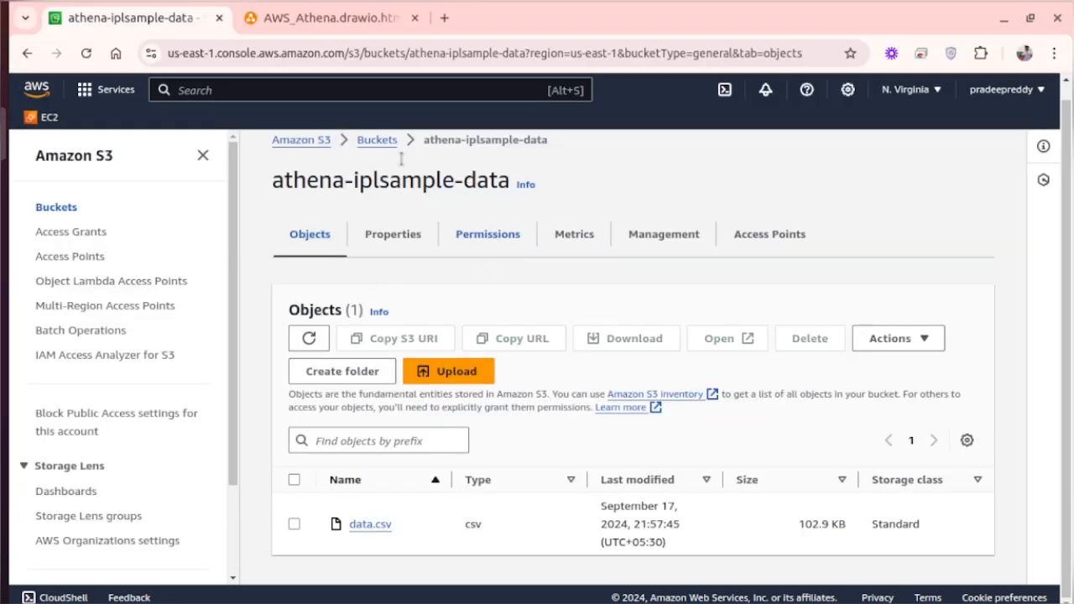
# - Search the AWS services for glue, open AWS Glue, and go to the Data Catalog's crawlers
pyautogui.click(238, 92)
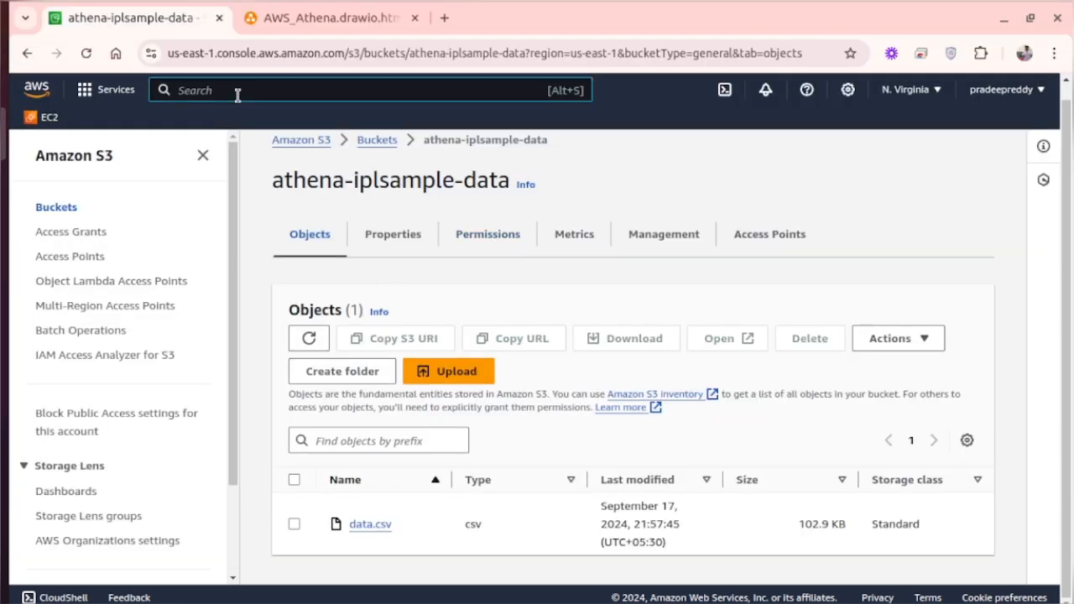
pyautogui.write('glue')
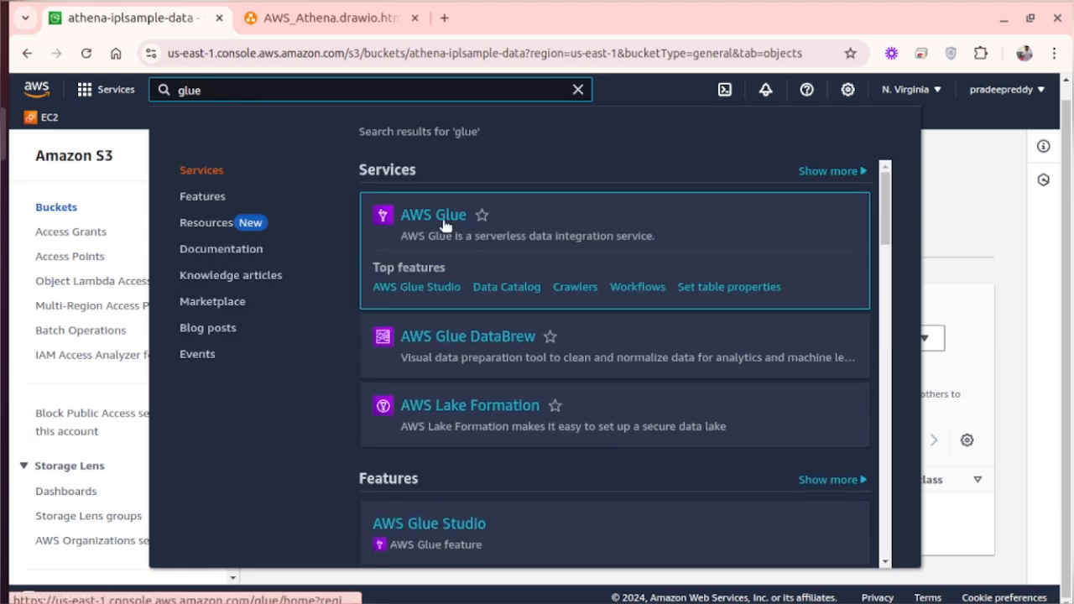
pyautogui.click(443, 218)
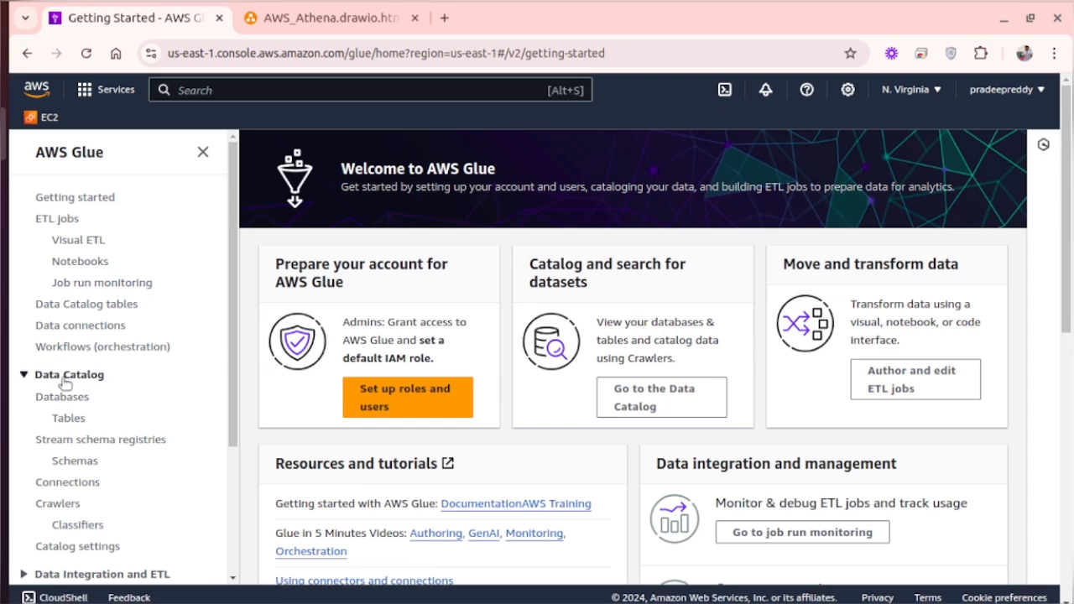
pyautogui.scroll(-4, 109, 382)
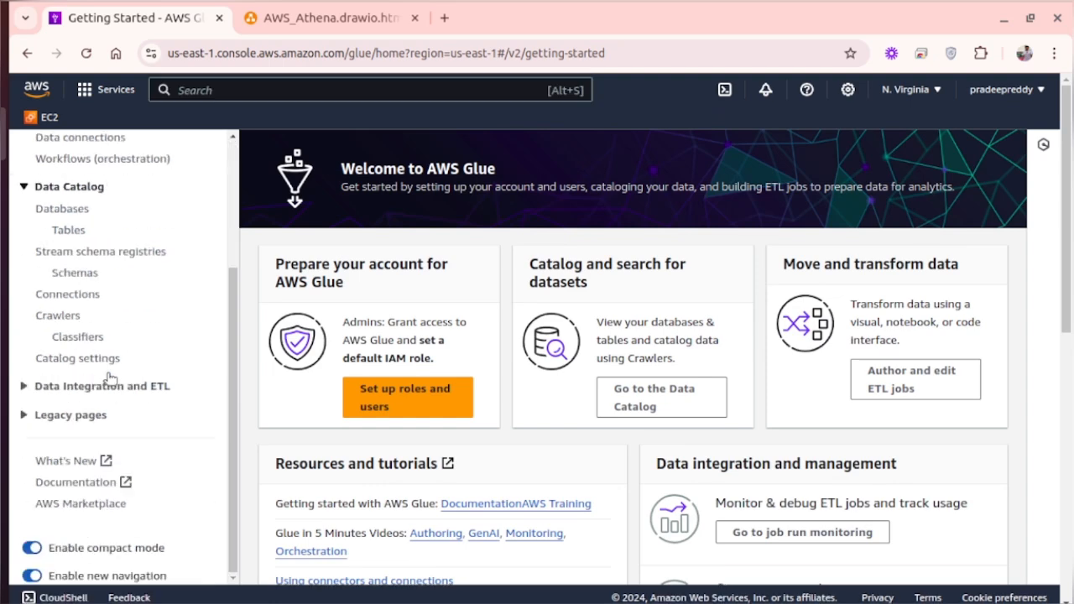
pyautogui.click(57, 315)
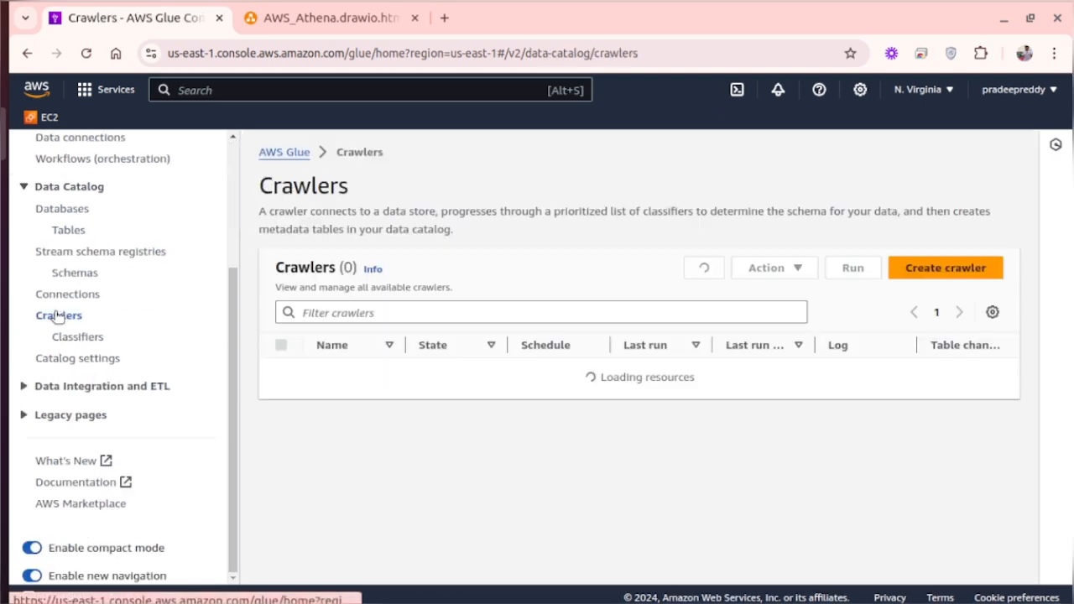
# - Start a new crawler named ipl-crawler and proceed to choosing its data sources
pyautogui.click(922, 268)
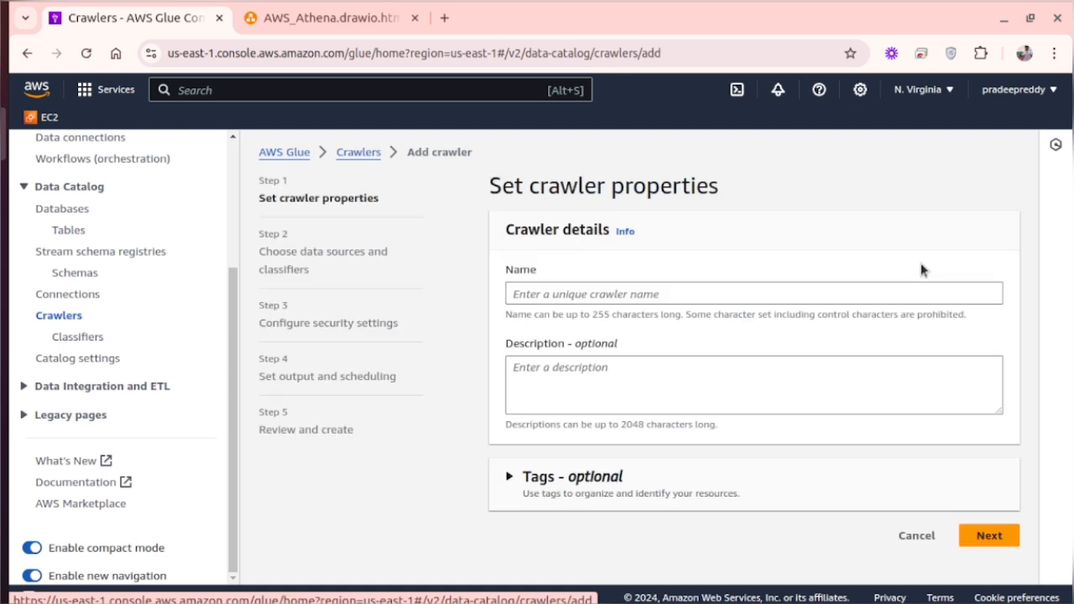
pyautogui.click(594, 293)
pyautogui.write('ipl')
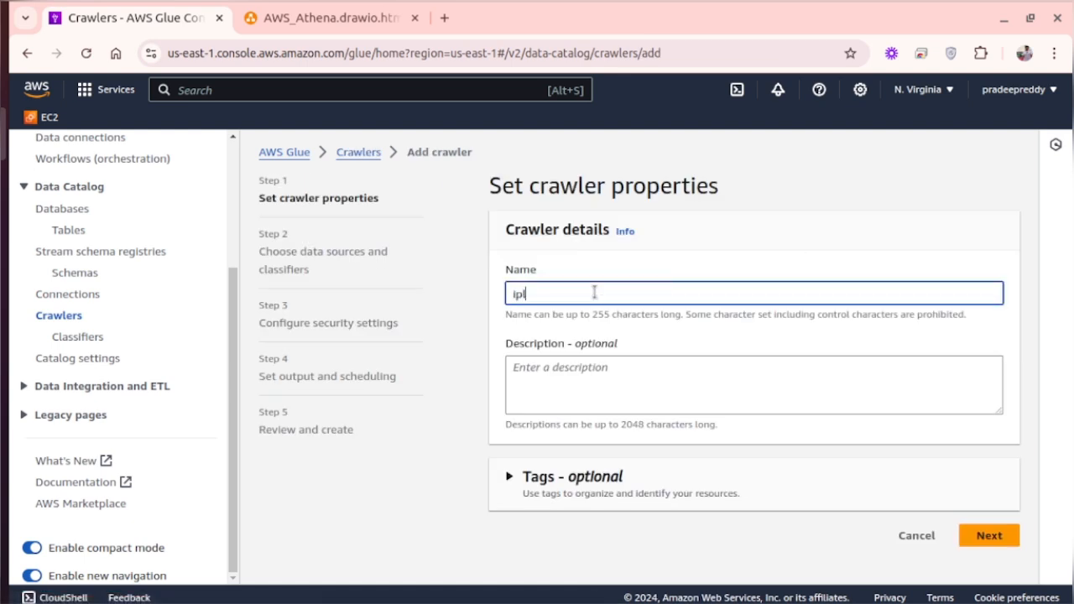
pyautogui.write('-crawler')
pyautogui.click(987, 535)
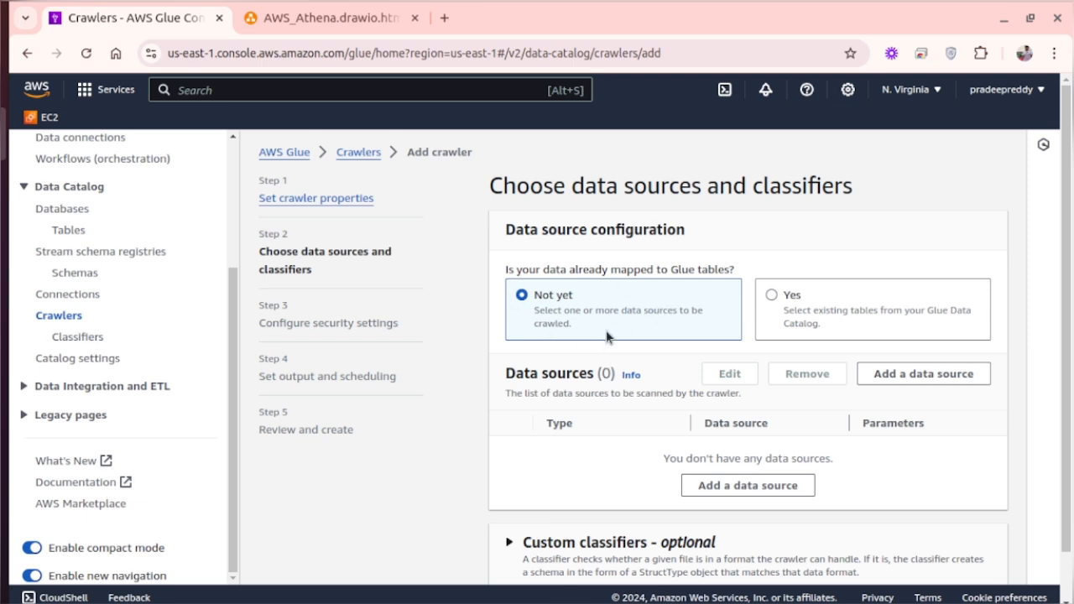
# - Add the S3 path s3://athena-iplsample-data/ as the crawler's data source, crawling all sub-folders, and proceed to the security settings
pyautogui.scroll(-1, 607, 336)
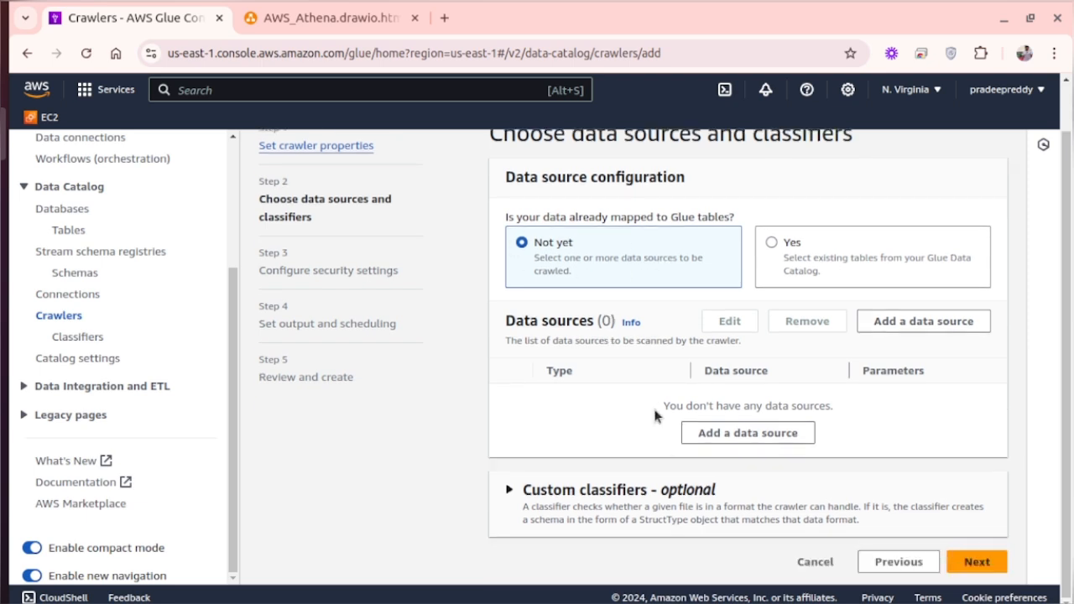
pyautogui.click(749, 441)
pyautogui.scroll(-3, 630, 373)
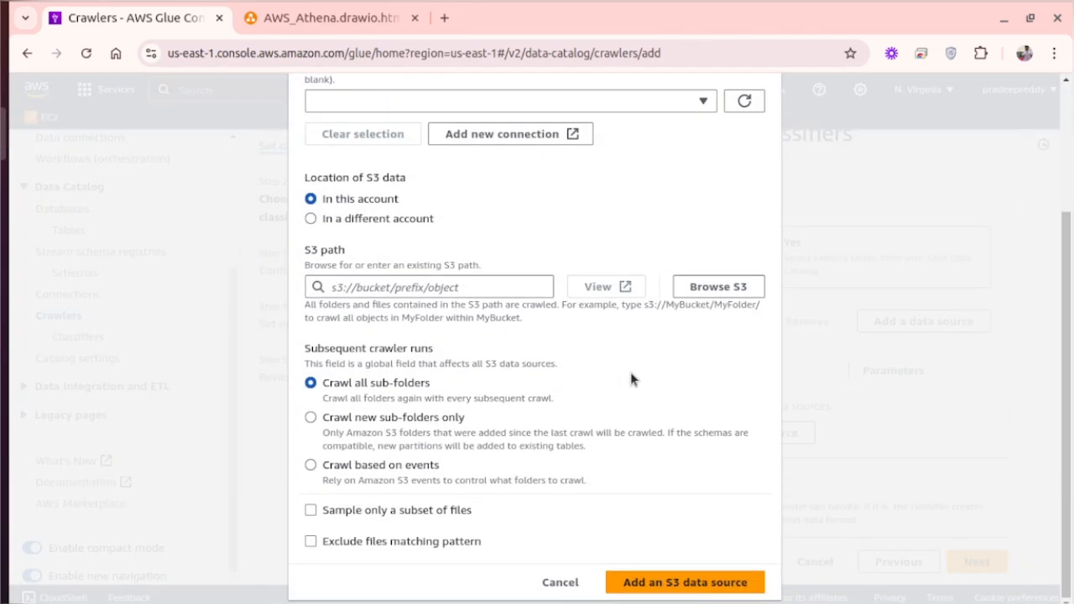
pyautogui.click(705, 286)
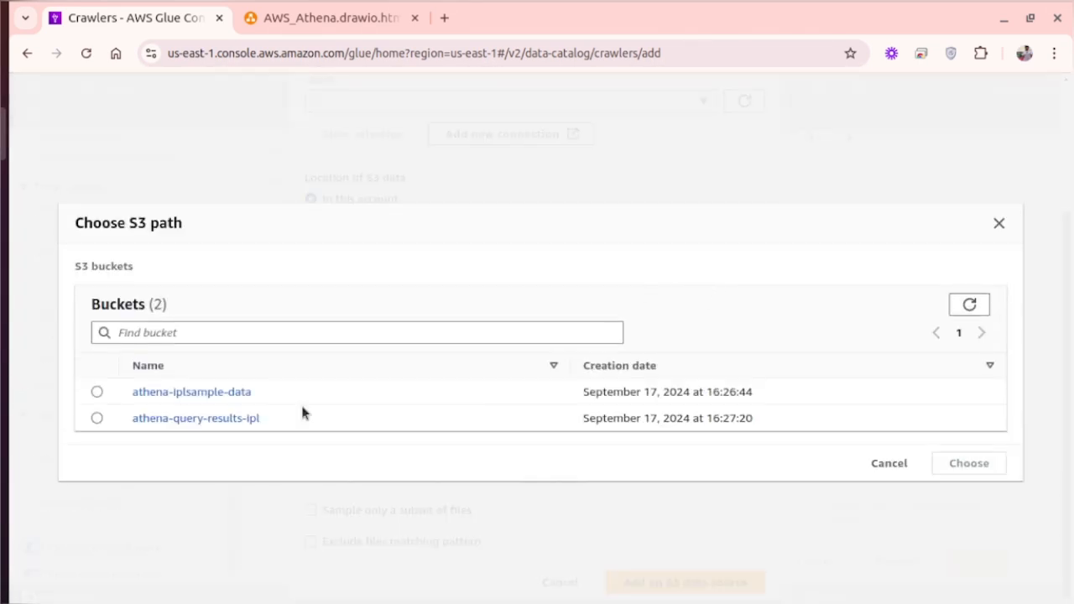
pyautogui.click(96, 394)
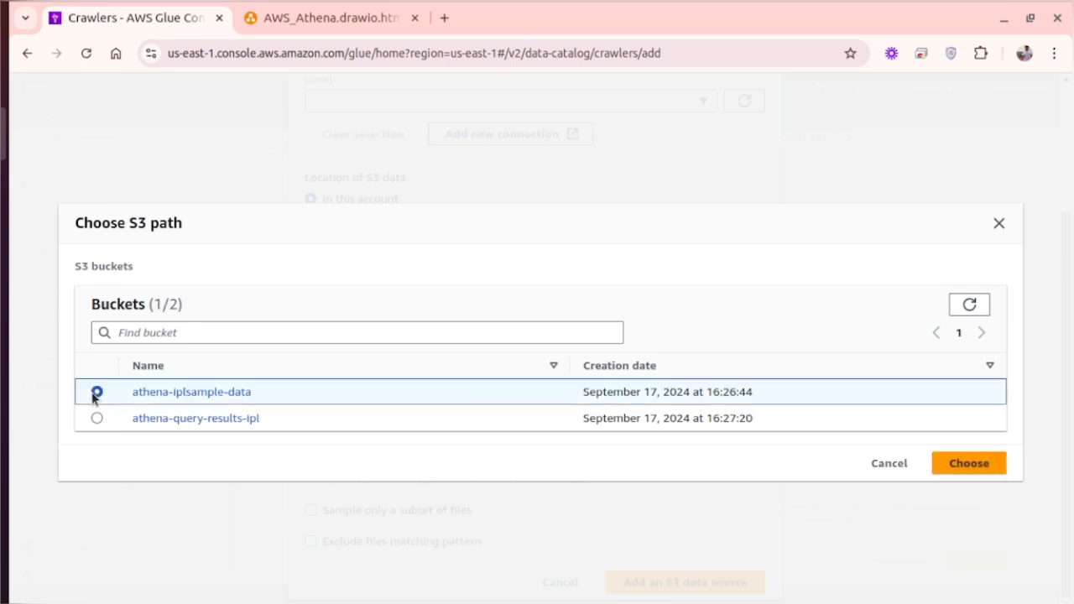
pyautogui.click(972, 472)
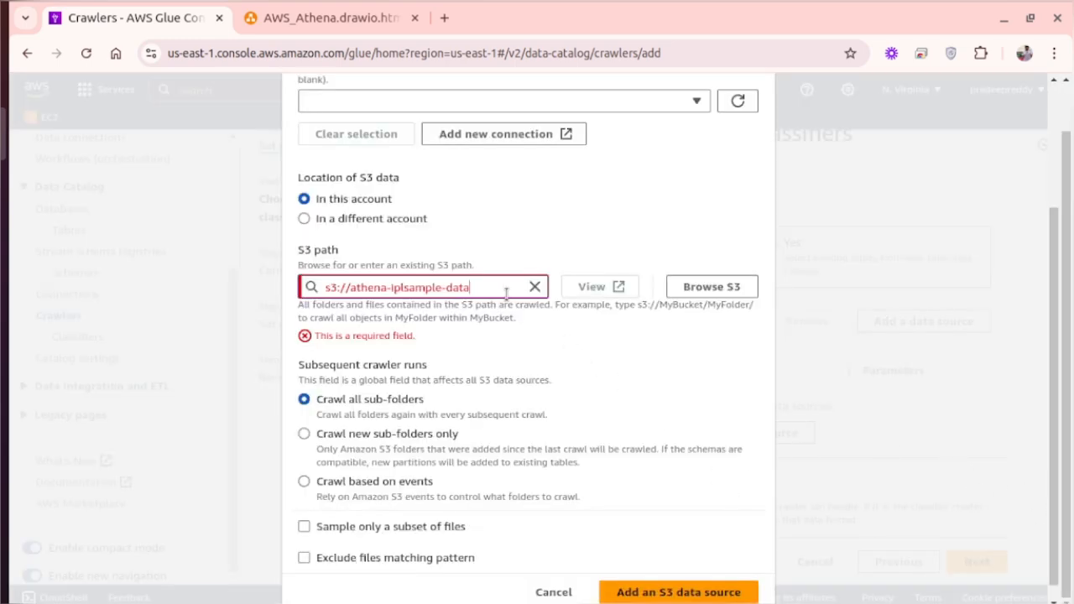
pyautogui.write('/')
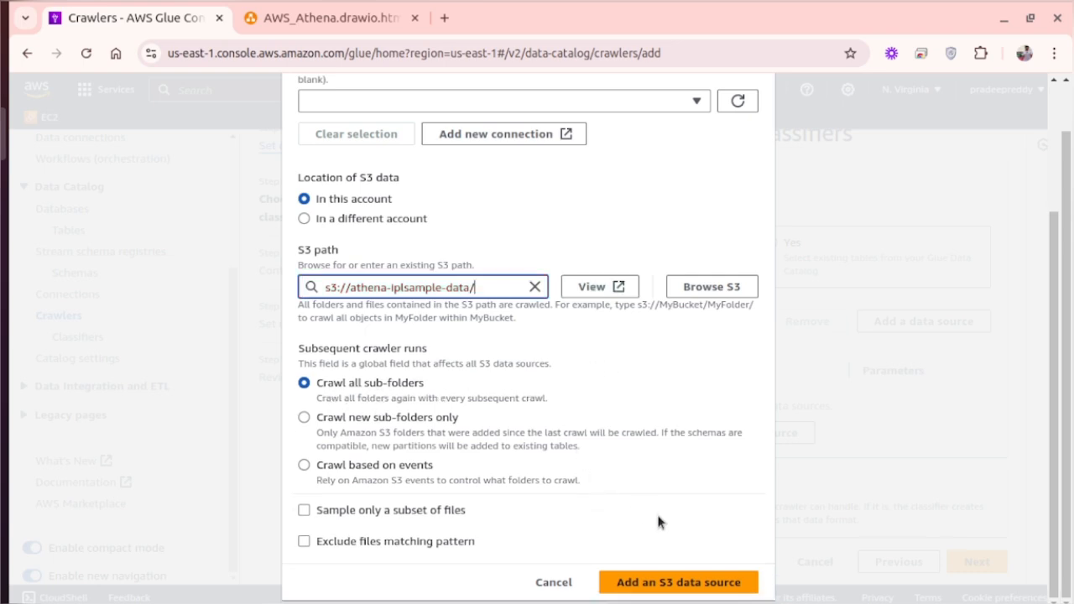
pyautogui.click(676, 584)
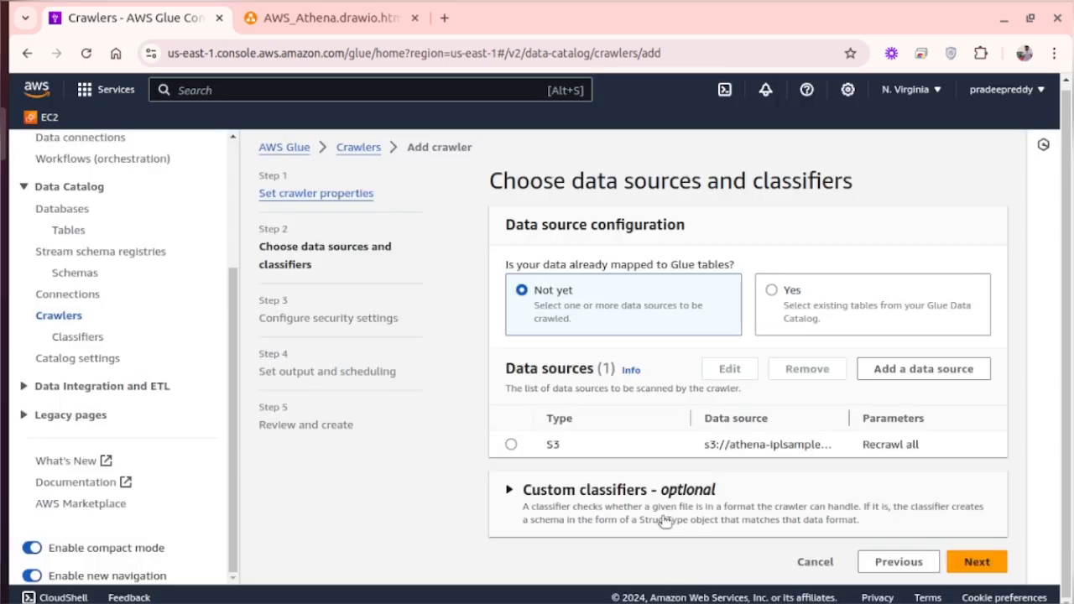
pyautogui.click(966, 565)
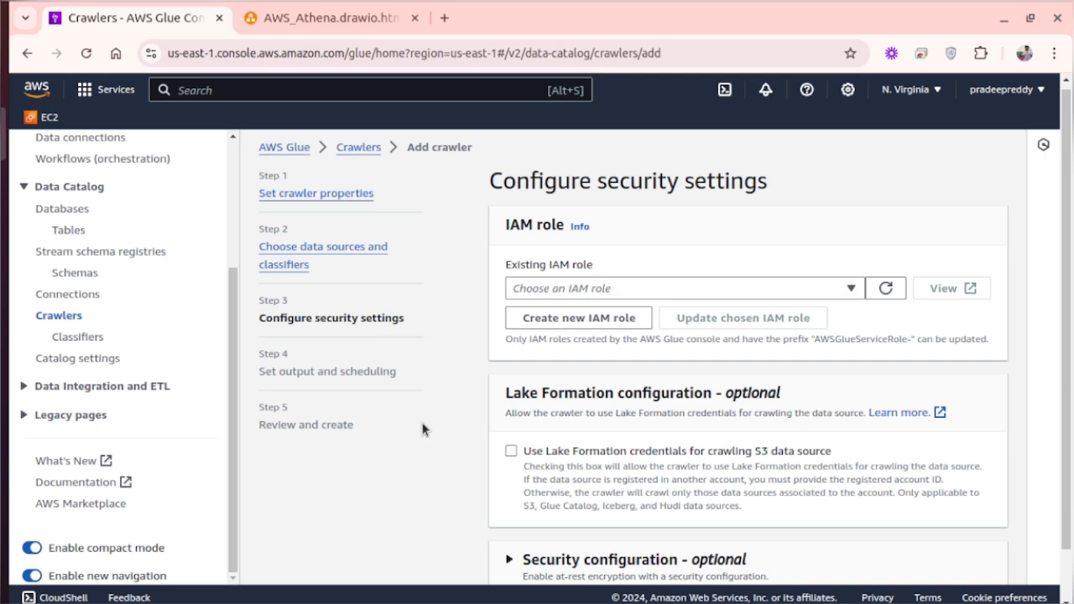
# - Create a new IAM role named AWSGlueServiceRole-ipl-glue-crawler for the crawler
pyautogui.click(563, 318)
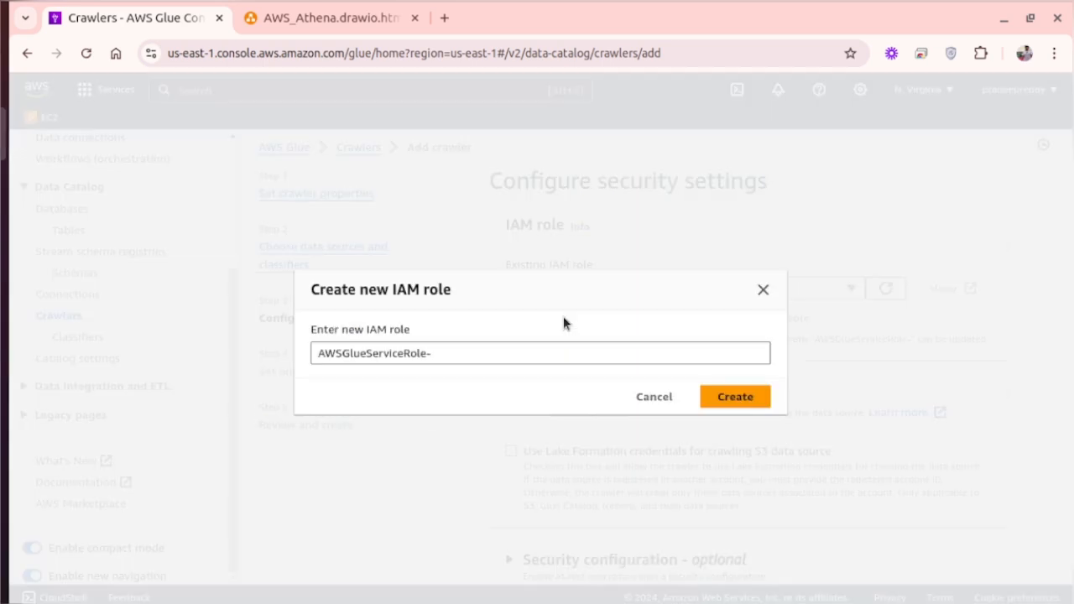
pyautogui.click(493, 354)
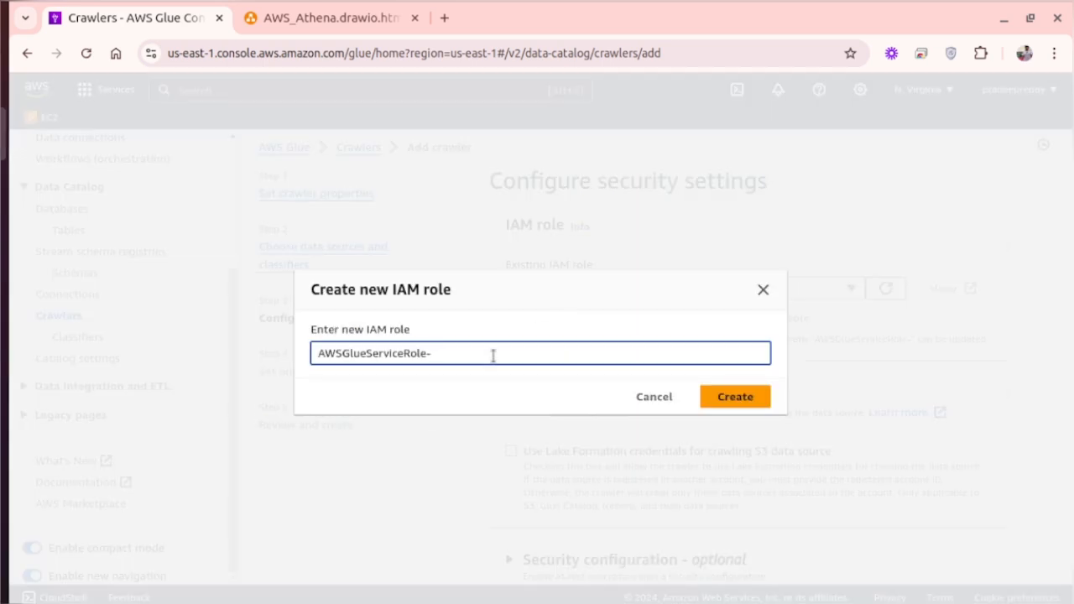
pyautogui.write('le-ipl-glue-crawler')
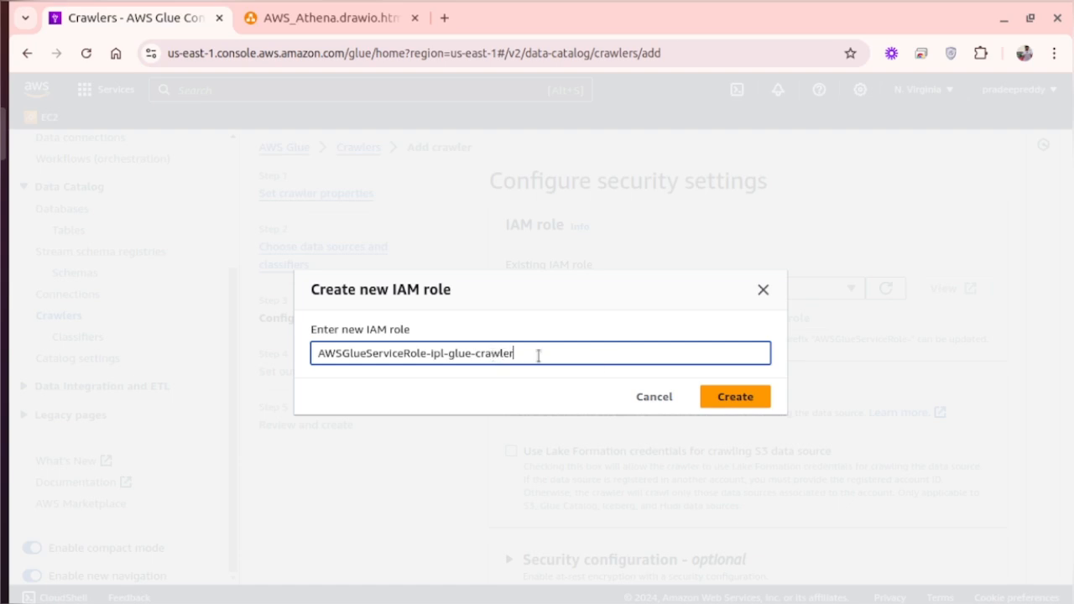
pyautogui.click(718, 393)
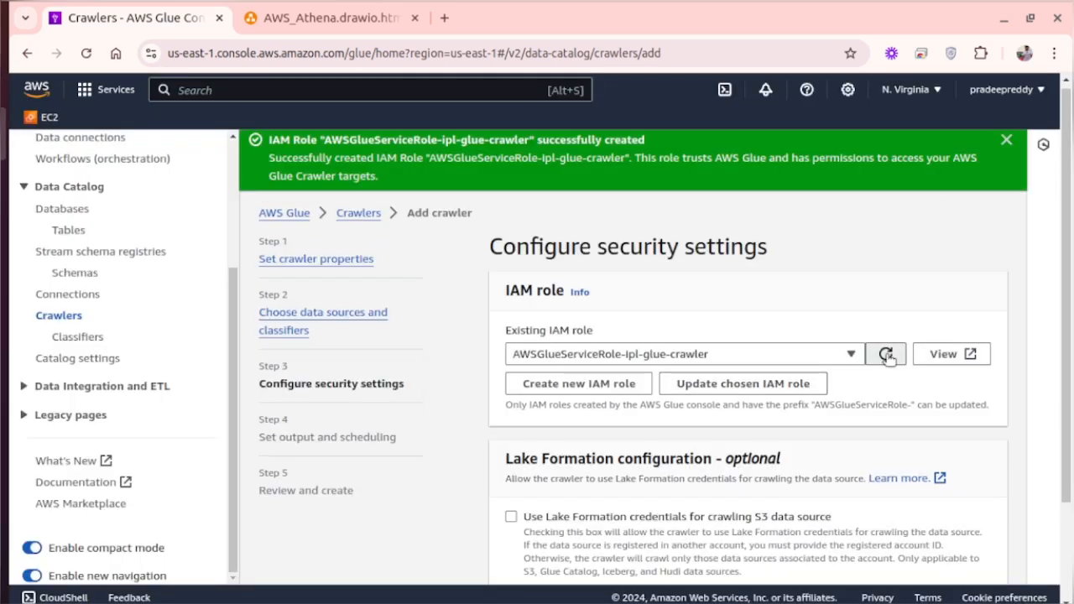
# - Refresh the IAM role list, keep AWSGlueServiceRole-ipl-glue-crawler selected, and proceed to the output and scheduling settings
pyautogui.click(885, 353)
pyautogui.click(820, 357)
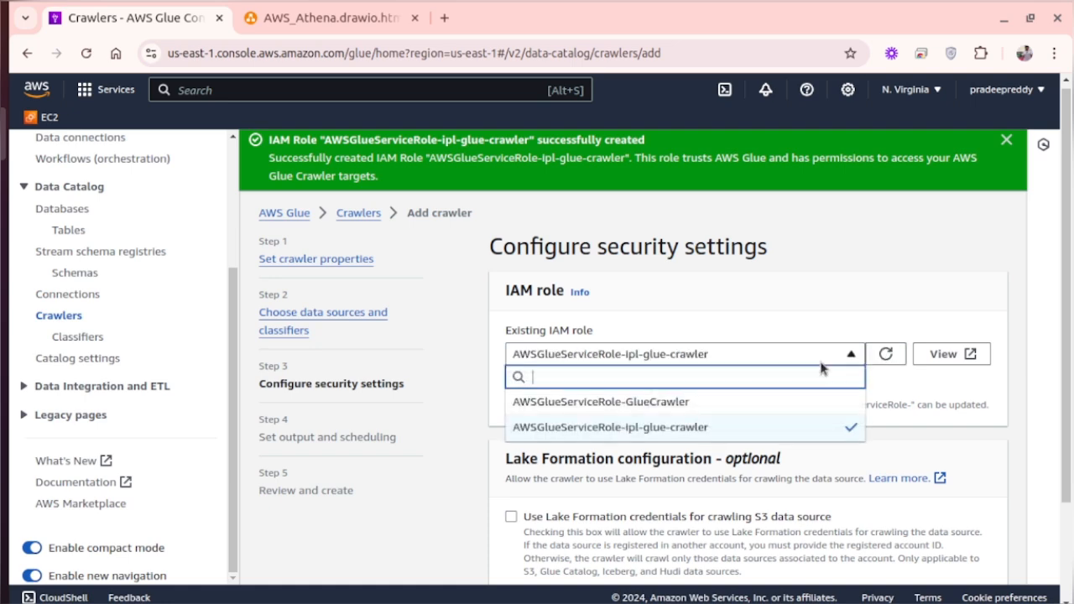
pyautogui.click(798, 307)
pyautogui.scroll(-2, 762, 433)
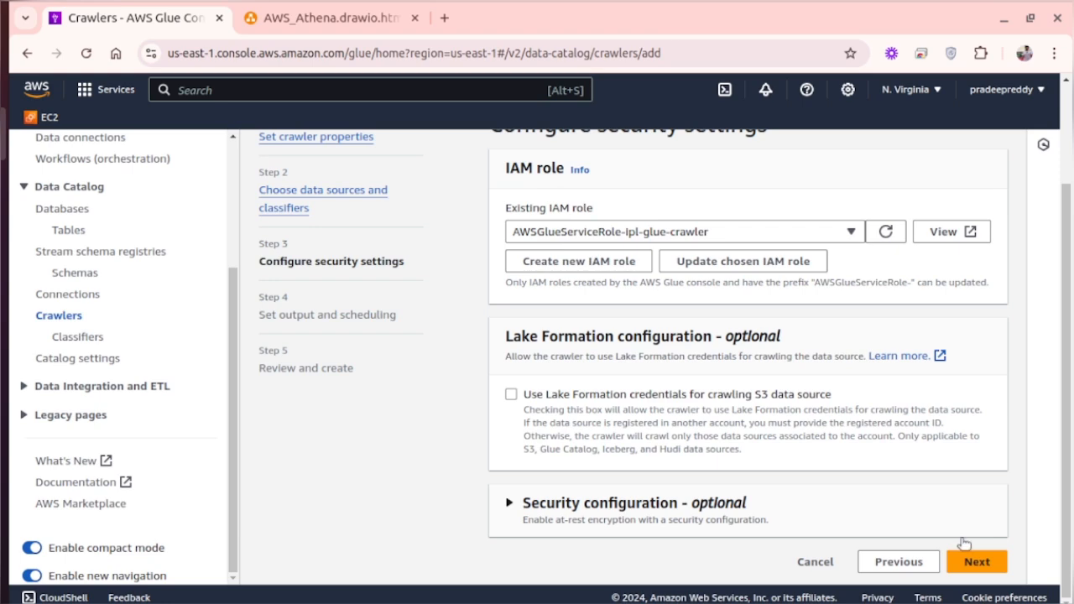
pyautogui.click(976, 568)
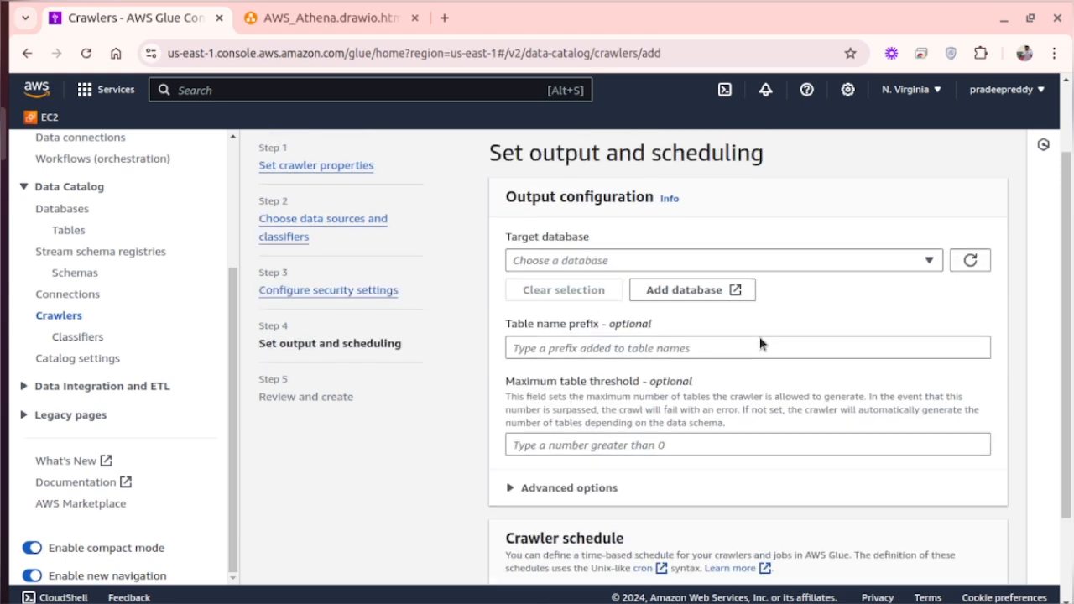
# - Create a new Data Catalog database named crawler-database for the crawler's output
pyautogui.scroll(-1, 829, 308)
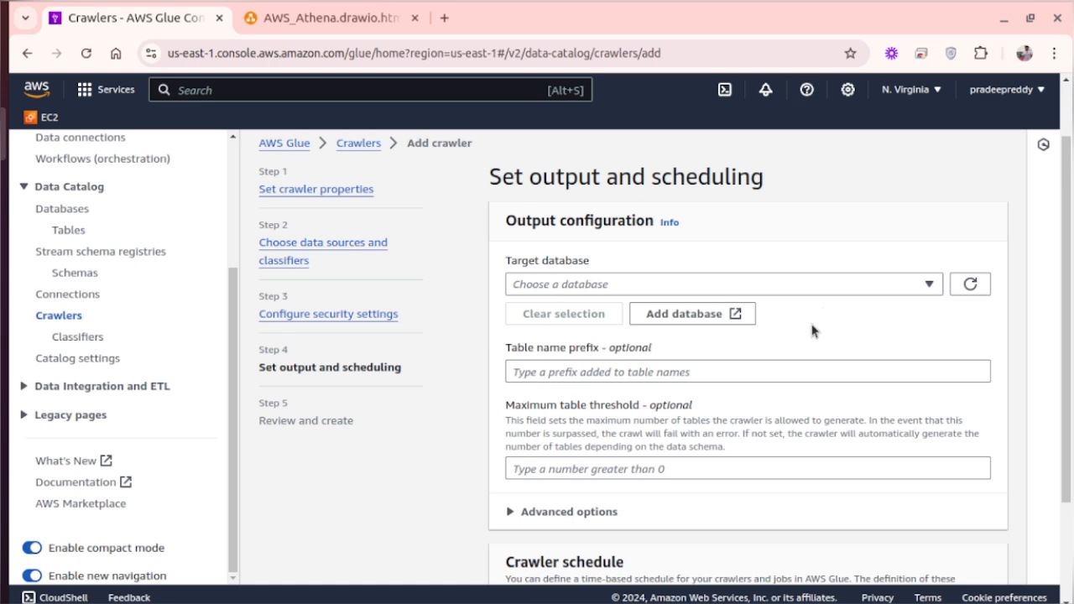
pyautogui.click(693, 314)
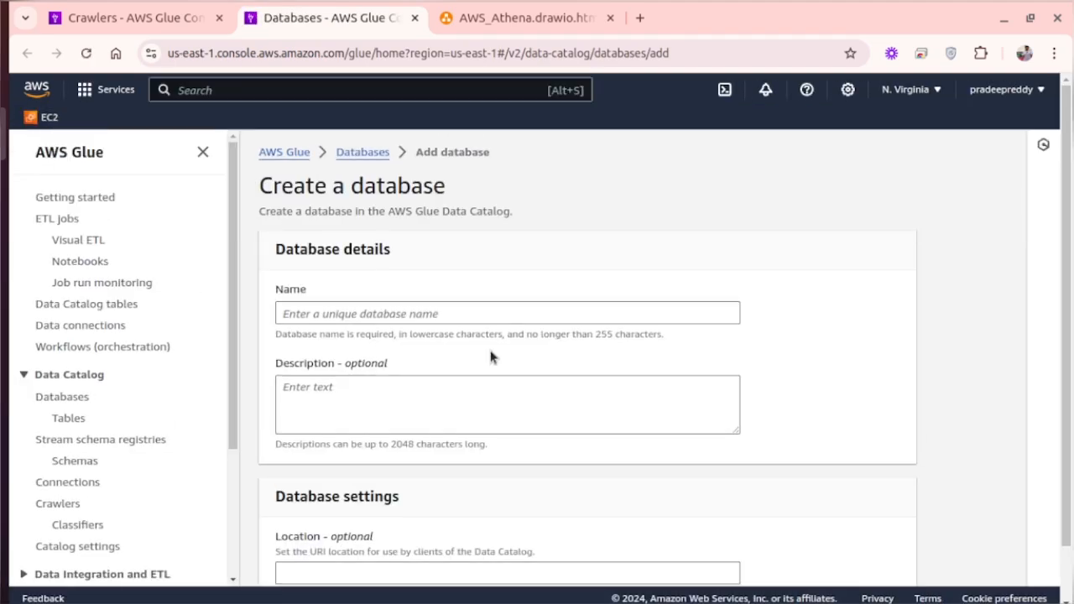
pyautogui.click(385, 314)
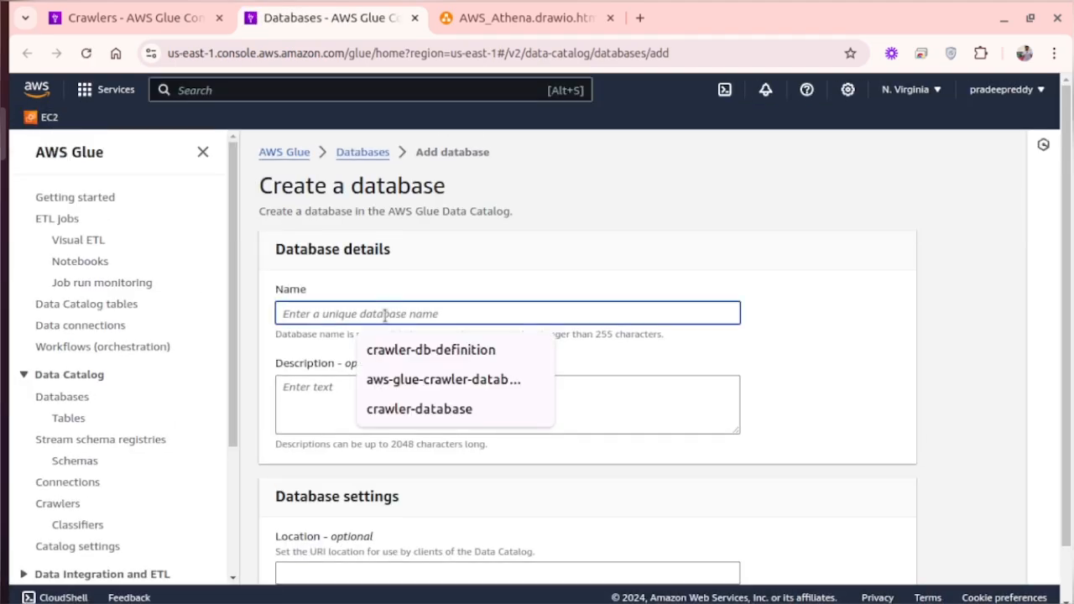
pyautogui.click(388, 409)
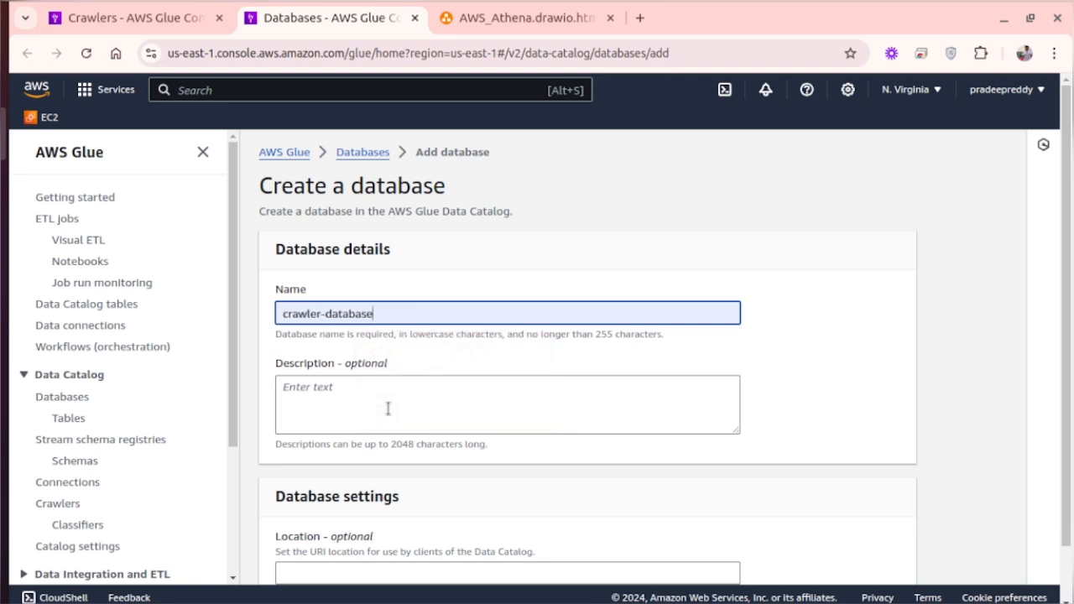
pyautogui.scroll(-1, 471, 416)
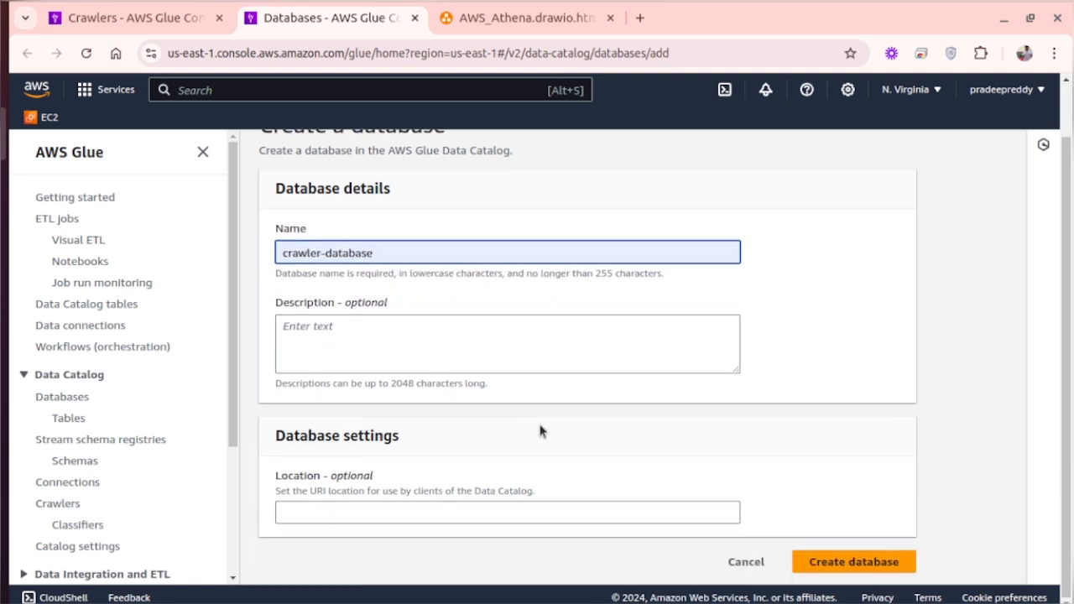
pyautogui.click(856, 562)
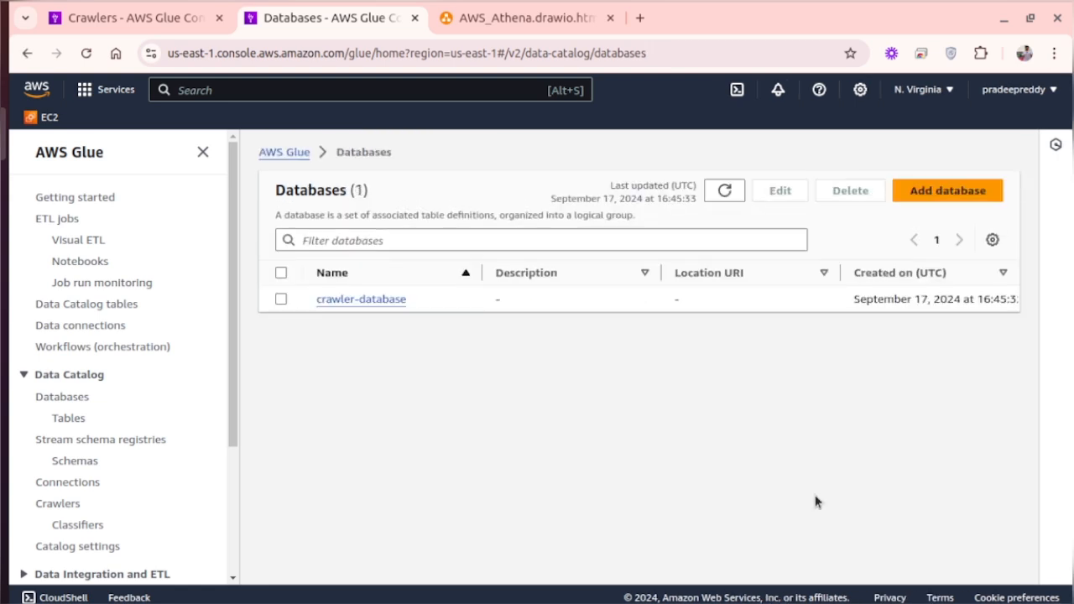
# - Back in the crawler setup, refresh the database list and choose crawler-database as the target database
pyautogui.click(149, 33)
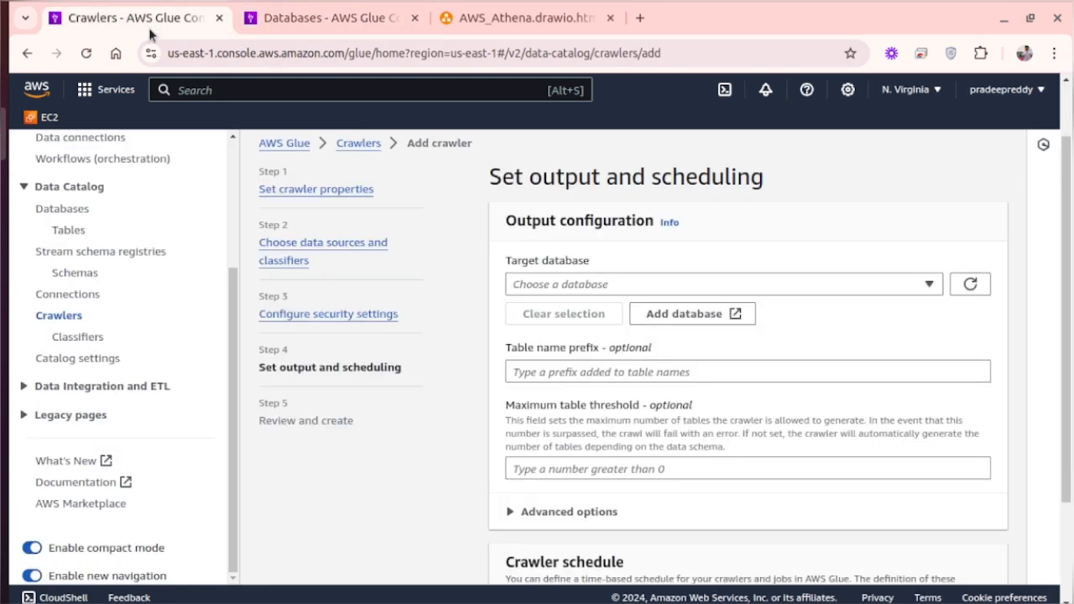
pyautogui.click(694, 288)
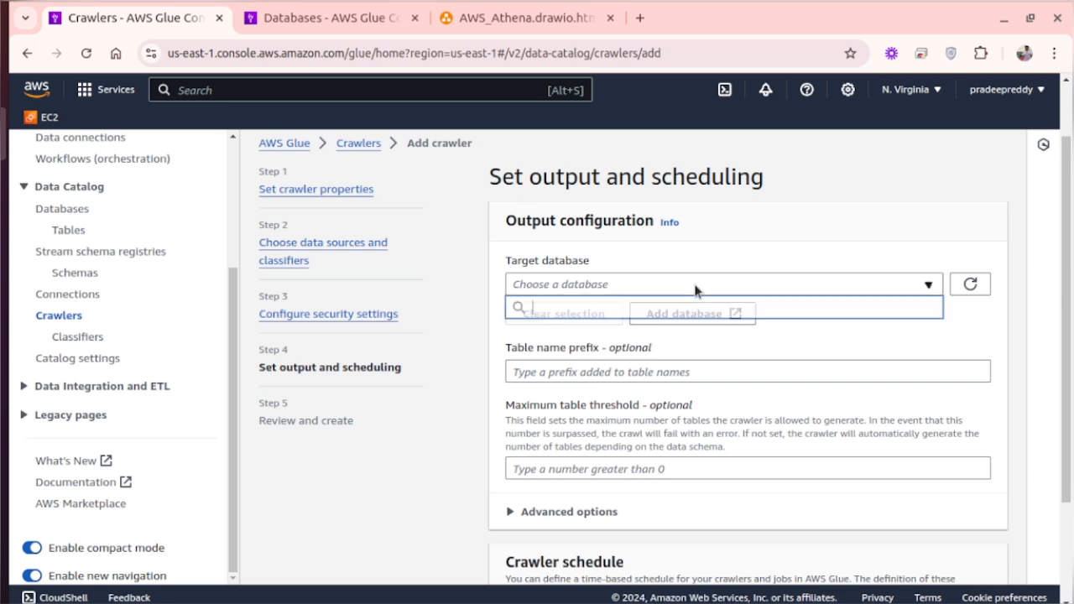
pyautogui.click(971, 285)
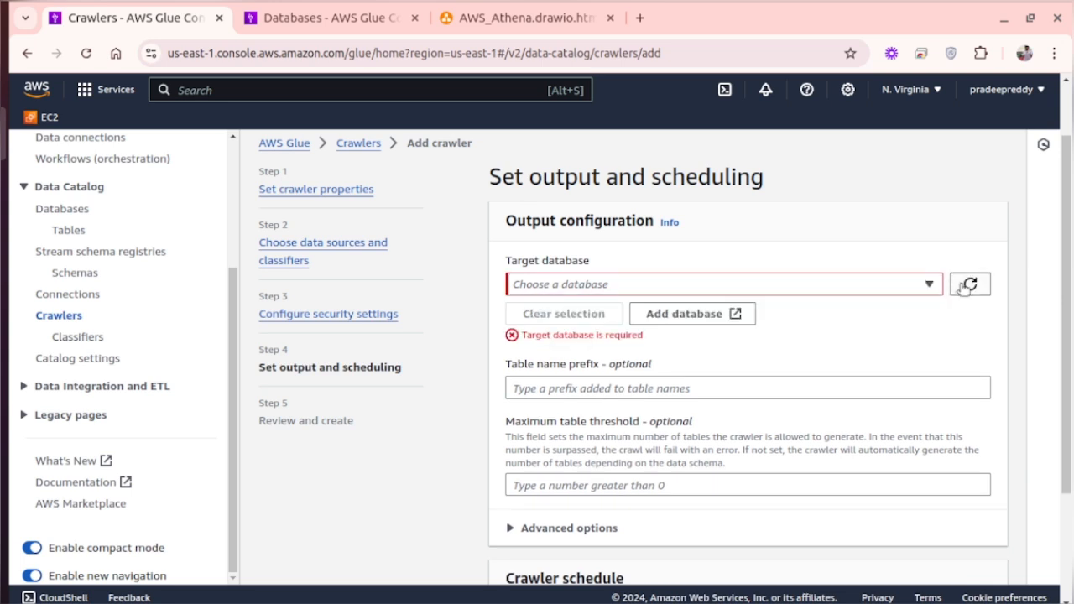
pyautogui.click(964, 287)
pyautogui.click(881, 283)
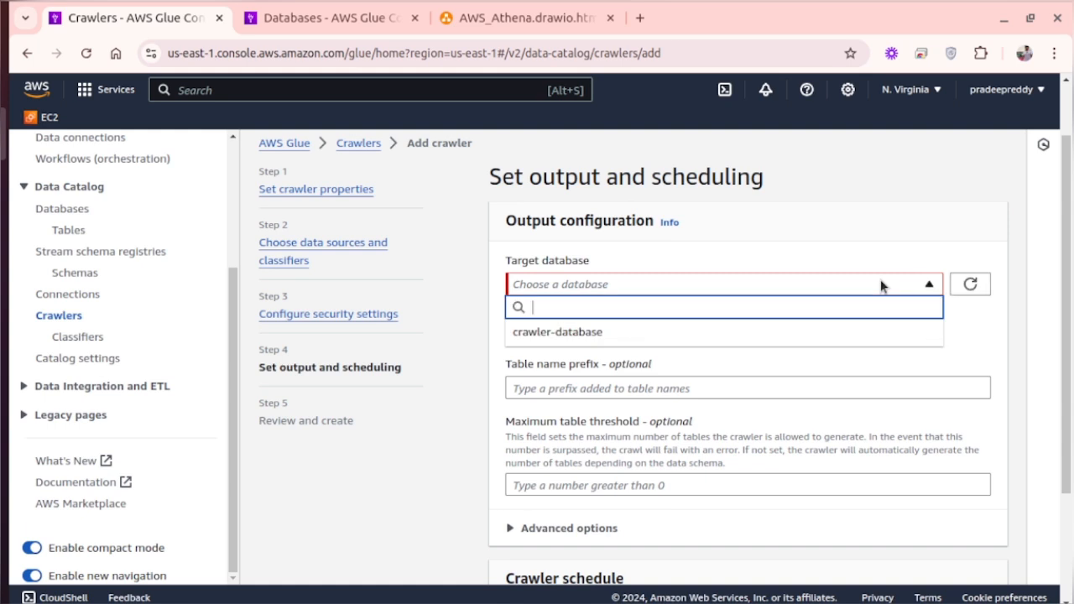
pyautogui.click(755, 336)
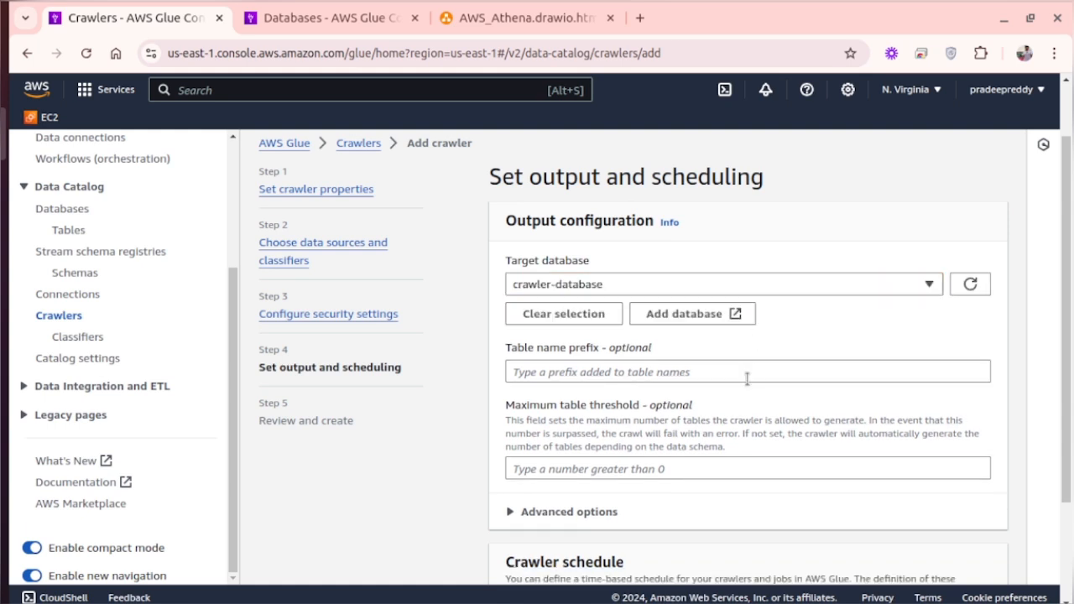
# - Keep the crawler schedule frequency at On demand and proceed to the review page
pyautogui.scroll(-2, 748, 374)
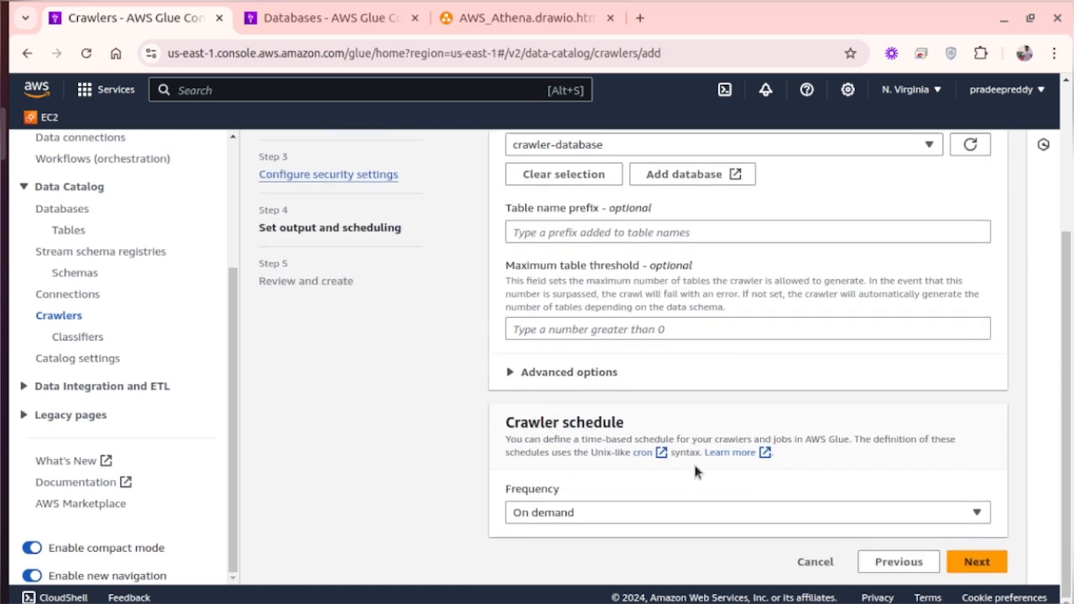
pyautogui.click(618, 515)
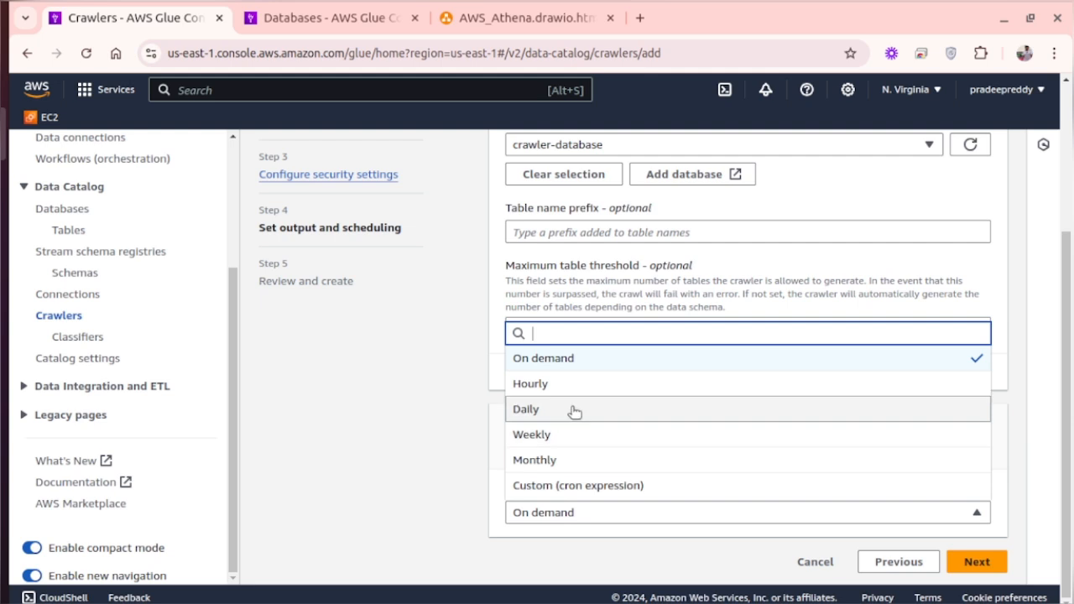
pyautogui.click(590, 366)
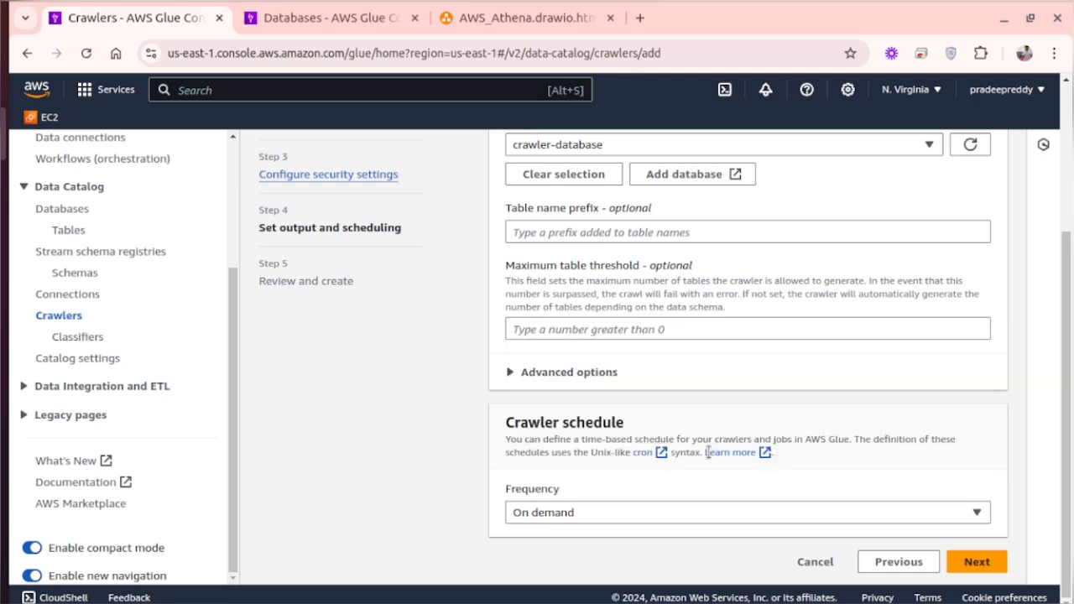
pyautogui.click(975, 555)
# - Review the ipl-crawler configuration and create the crawler
pyautogui.scroll(-5, 637, 407)
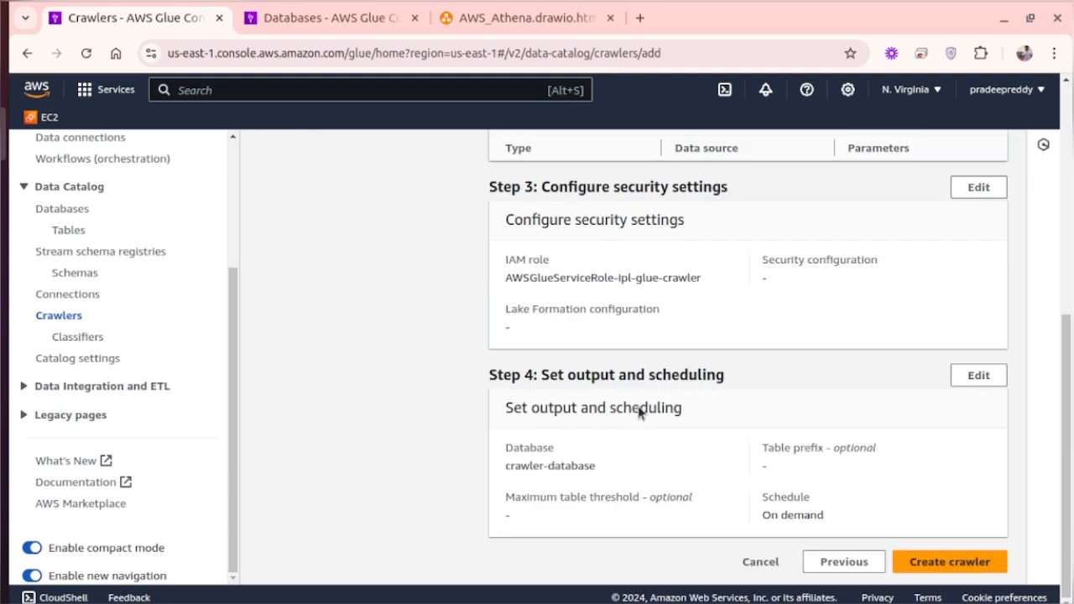
pyautogui.scroll(5, 638, 406)
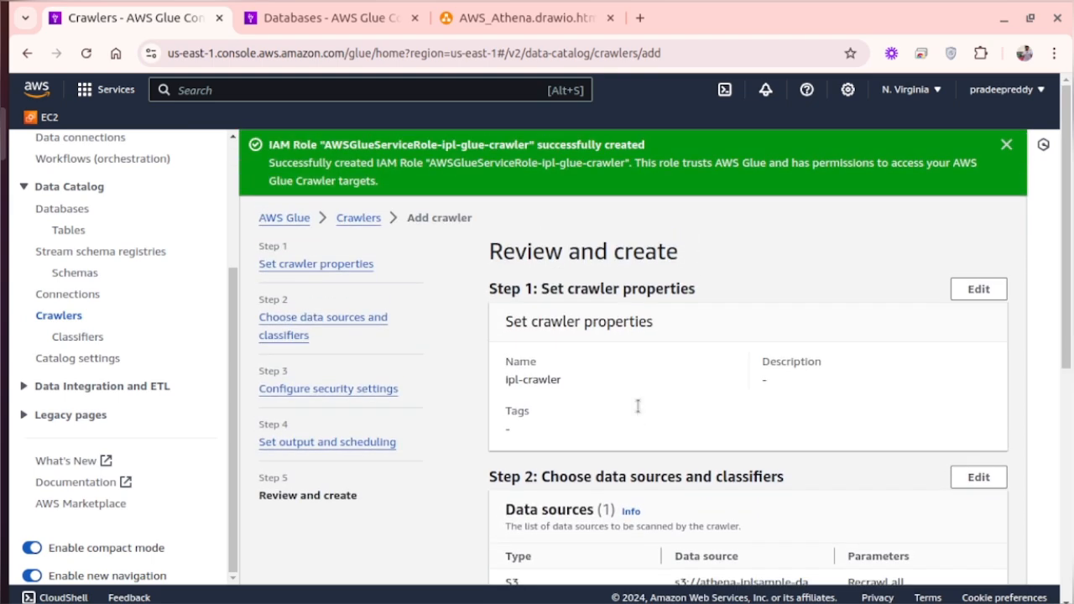
pyautogui.scroll(-5, 638, 407)
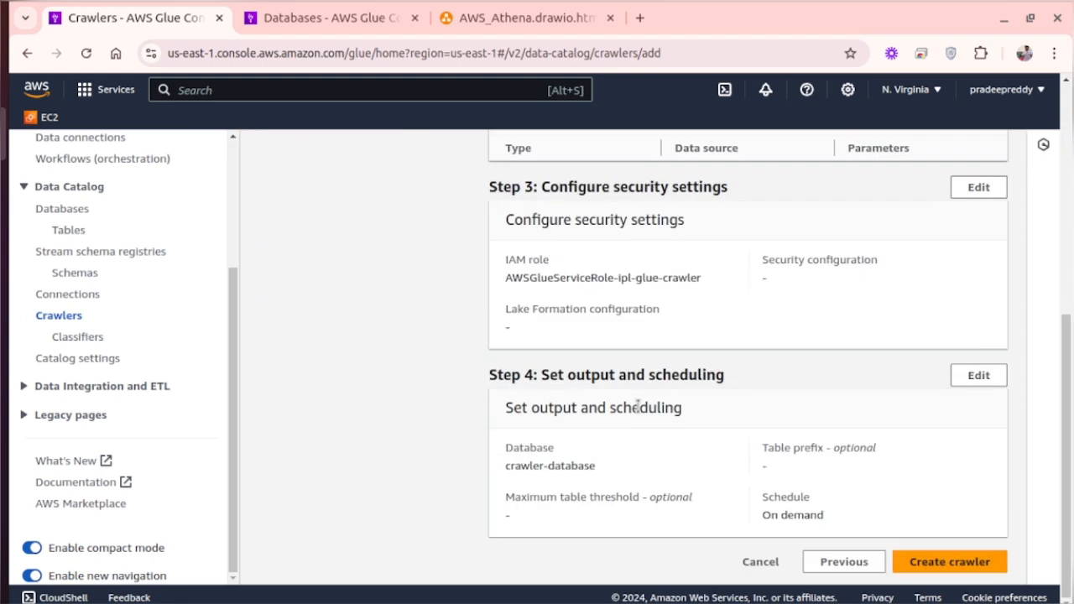
pyautogui.click(949, 563)
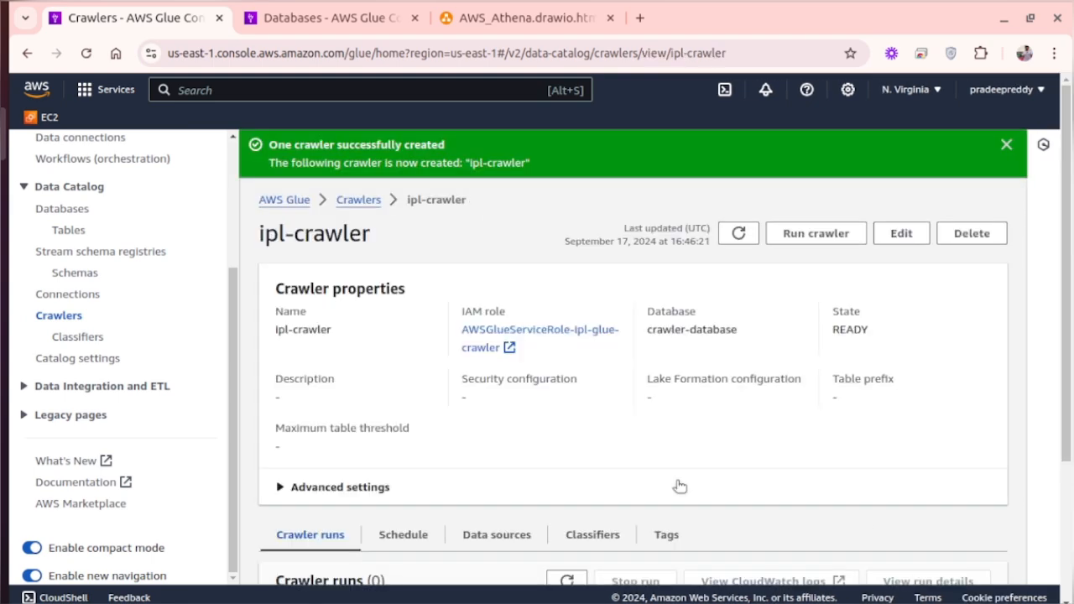
# - Refresh the crawlers list, open ipl-crawler from it, and run the crawler
pyautogui.scroll(-3, 604, 450)
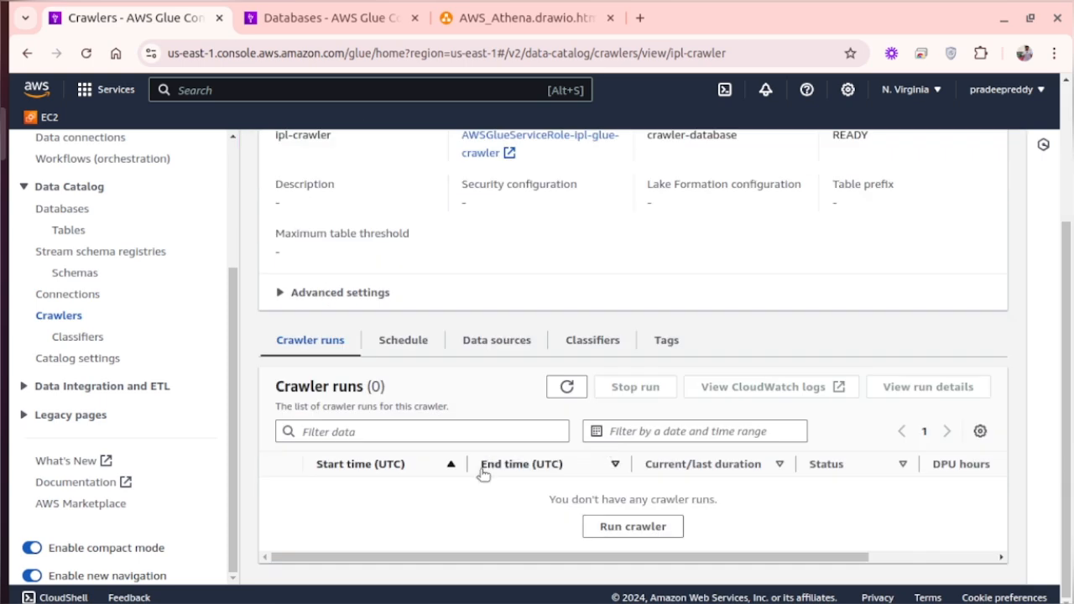
pyautogui.scroll(3, 482, 474)
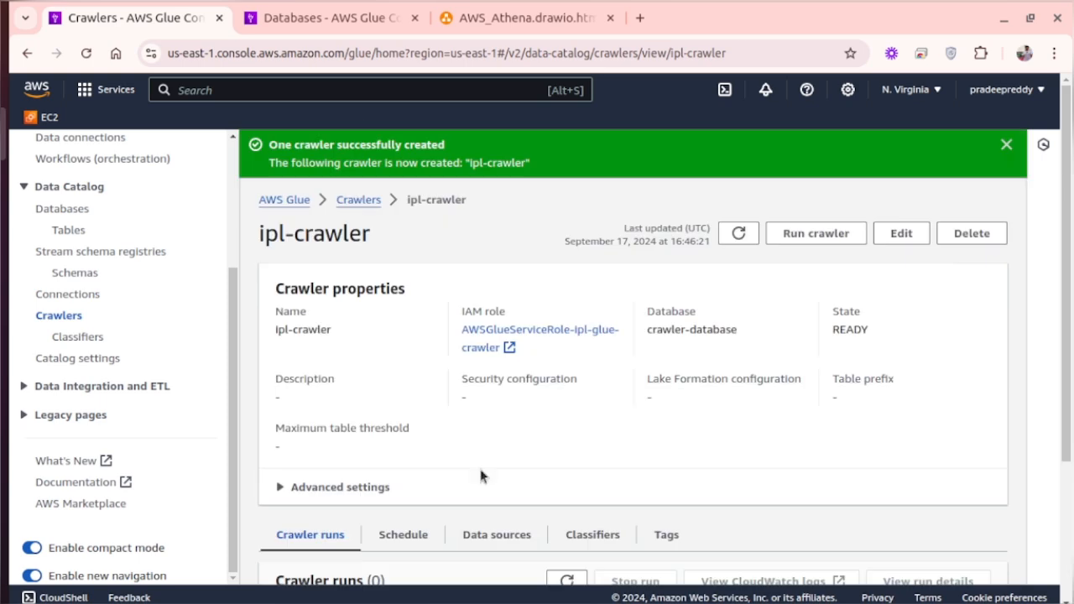
pyautogui.click(370, 200)
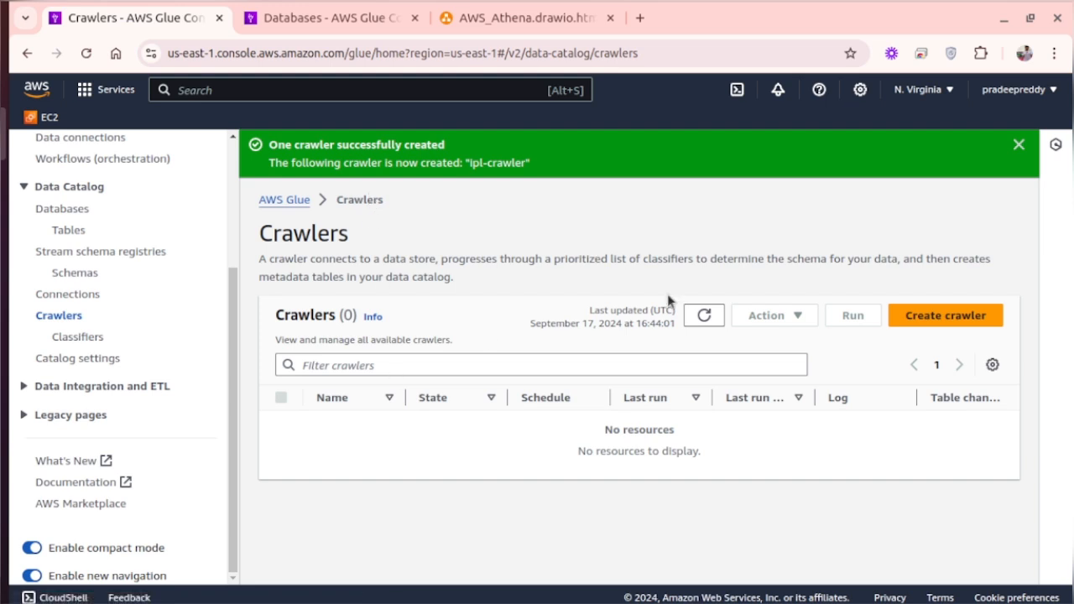
pyautogui.click(704, 316)
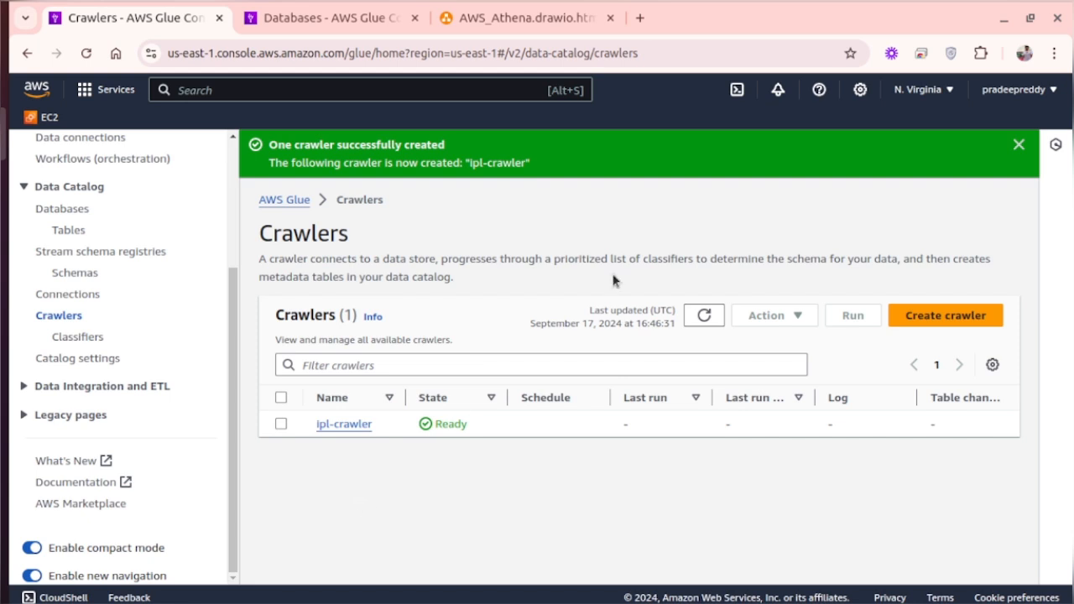
pyautogui.click(361, 426)
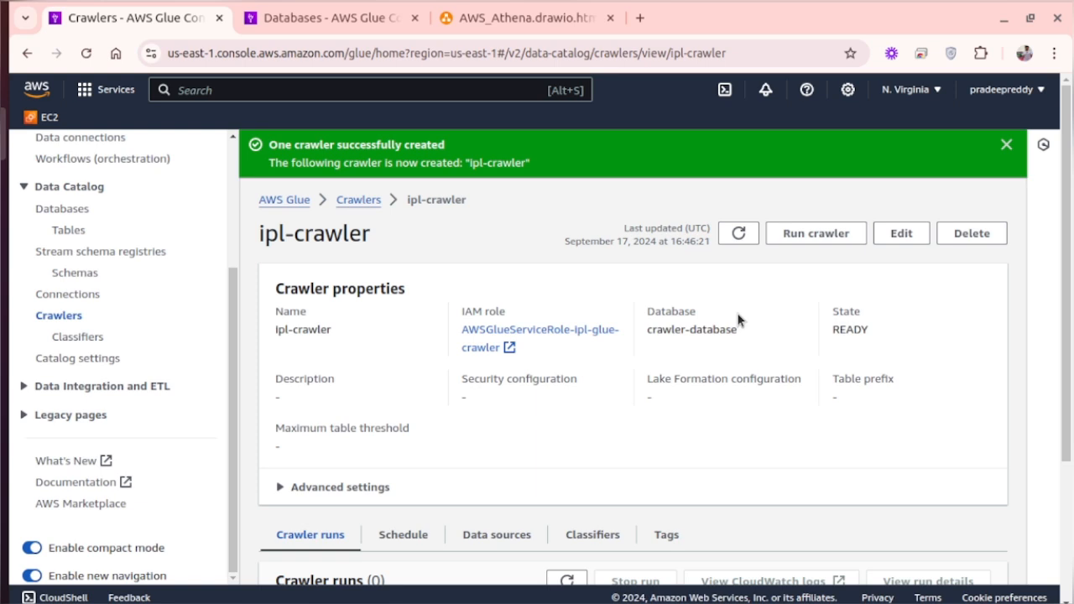
pyautogui.click(806, 237)
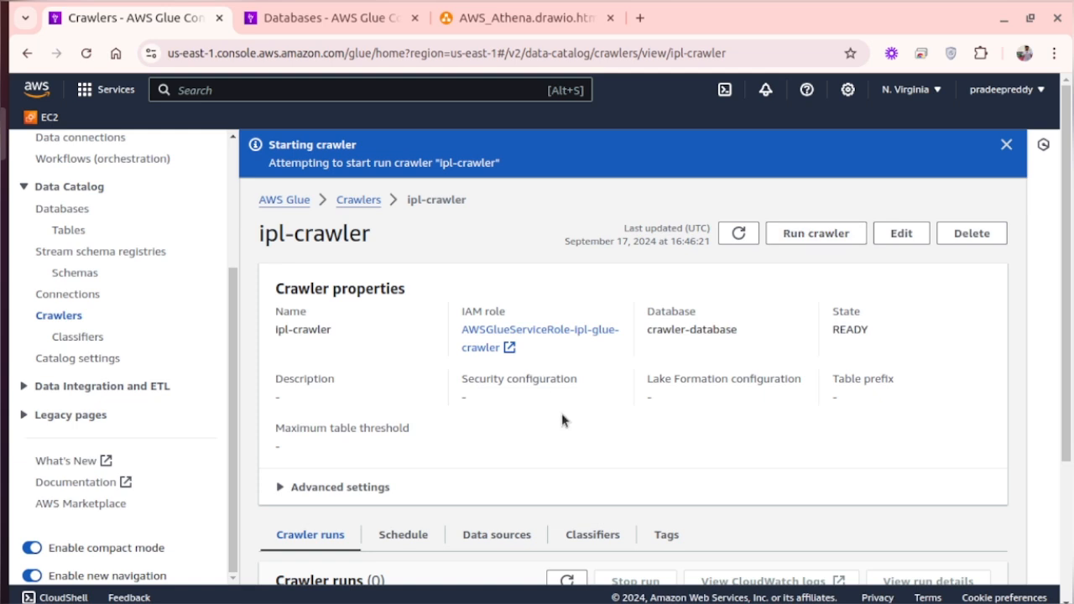
# - Check the status of the ipl-crawler run in its run history and in the refreshed crawlers list
pyautogui.scroll(-2, 561, 413)
pyautogui.scroll(-1, 566, 420)
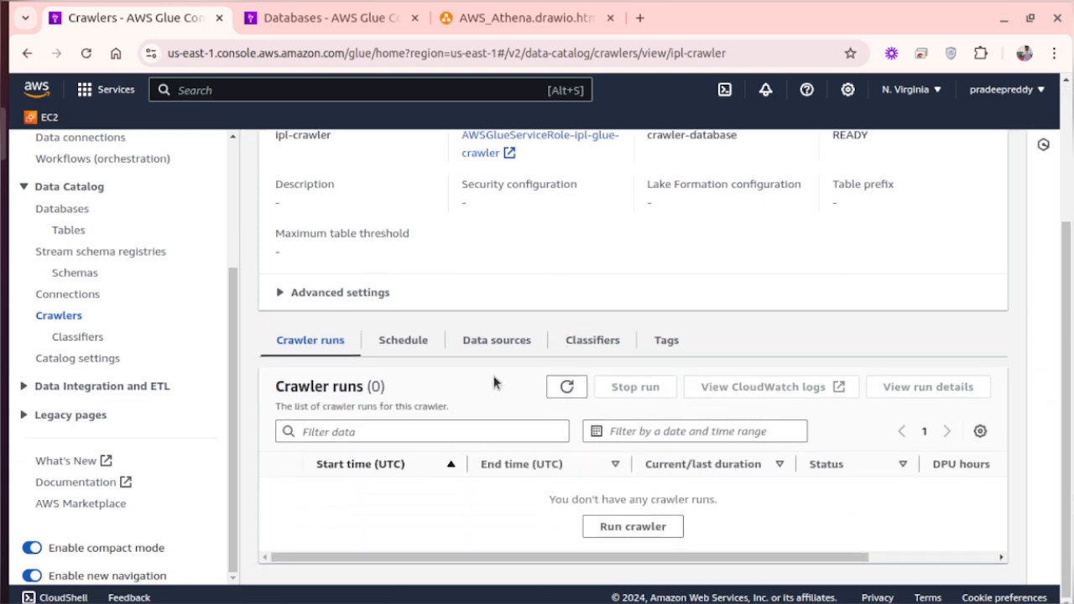
pyautogui.scroll(3, 494, 382)
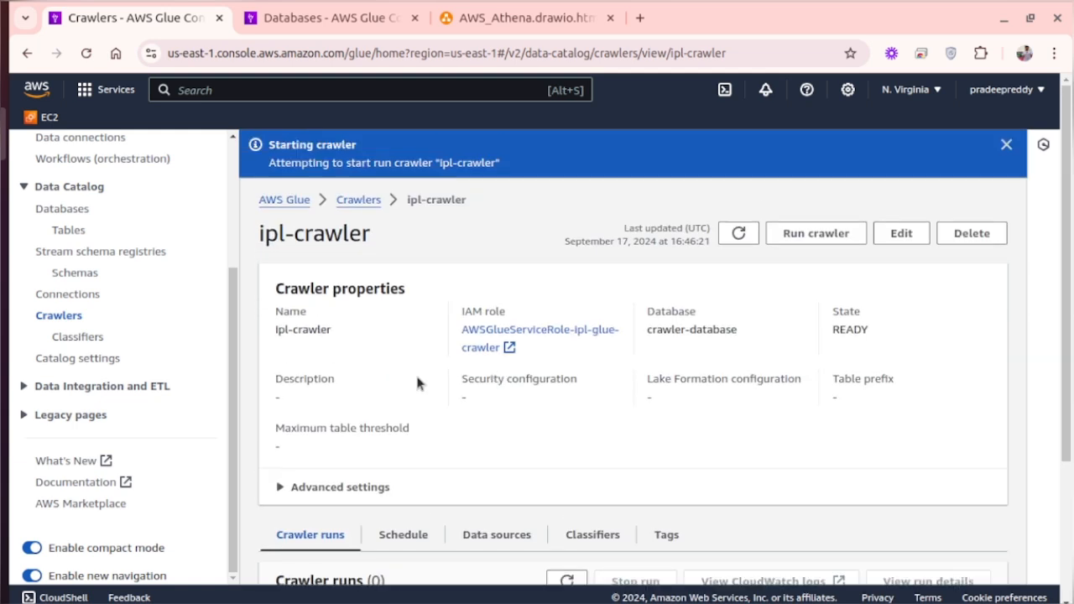
pyautogui.scroll(-3, 415, 382)
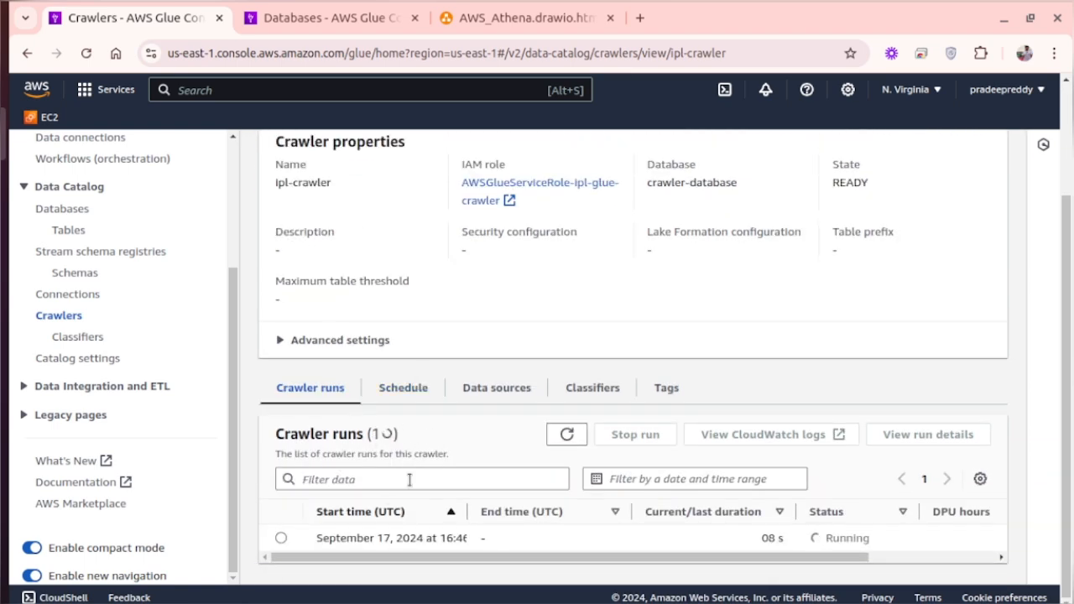
pyautogui.scroll(3, 408, 479)
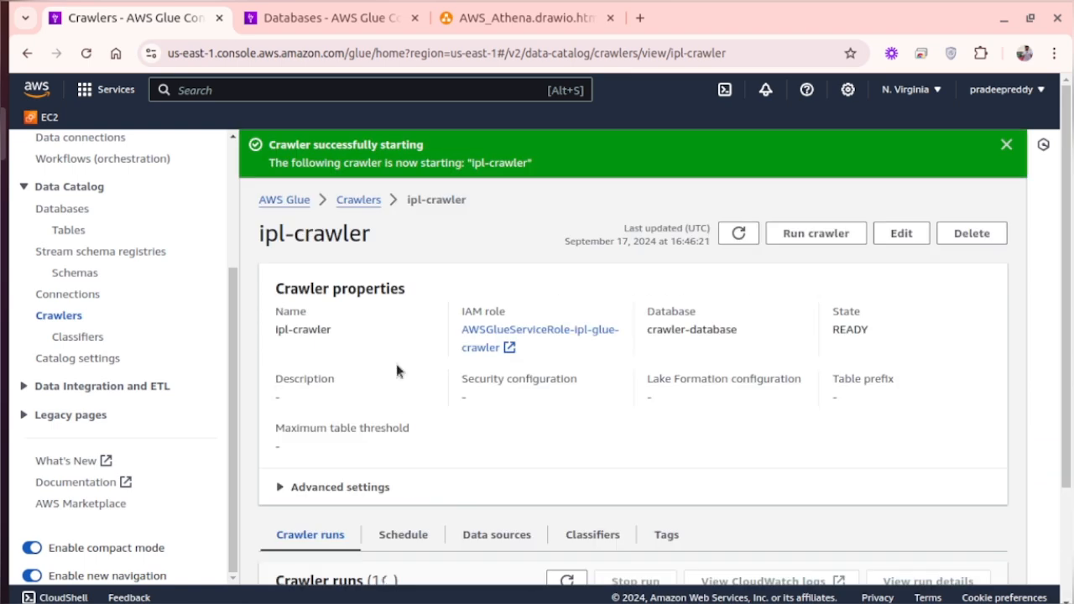
pyautogui.click(366, 202)
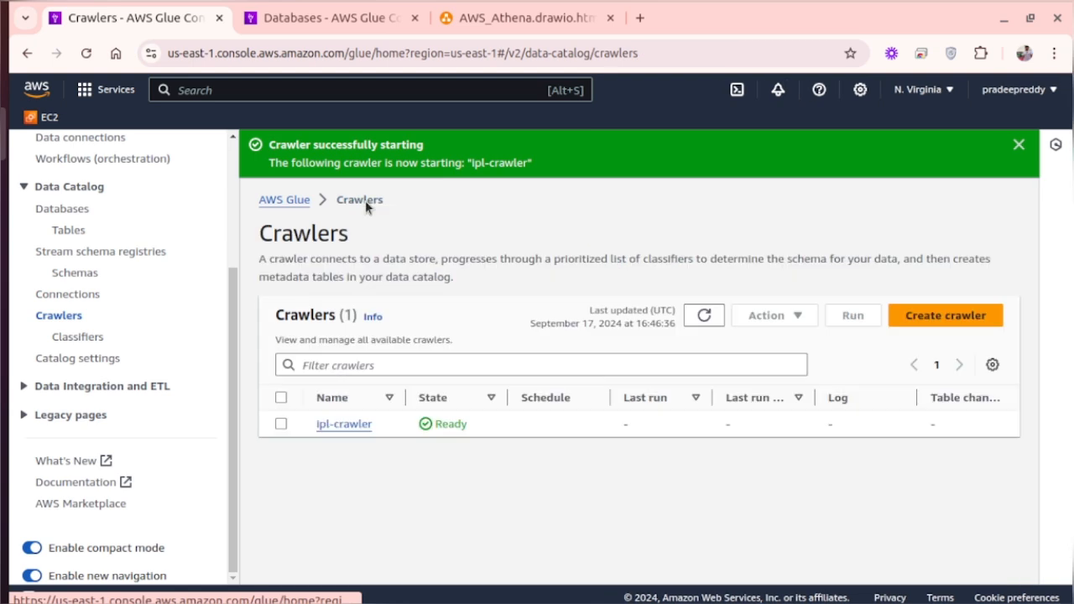
pyautogui.click(706, 315)
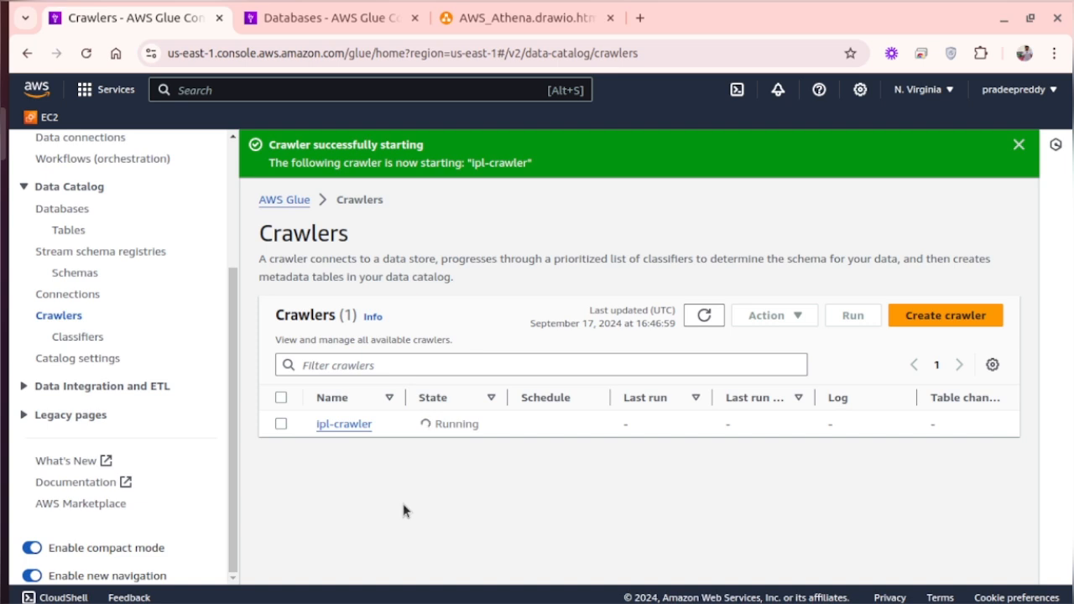
pyautogui.click(693, 322)
# - Open crawler-database in the Data Catalog, refresh its tables to check for crawler output, and return to the crawlers list
pyautogui.scroll(3, 70, 323)
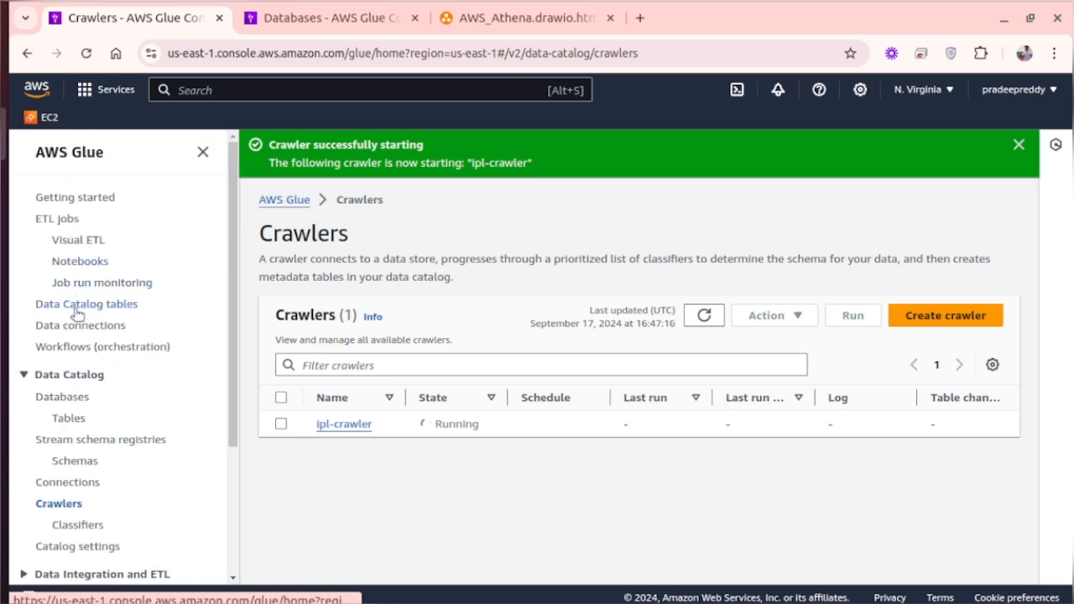
pyautogui.click(62, 396)
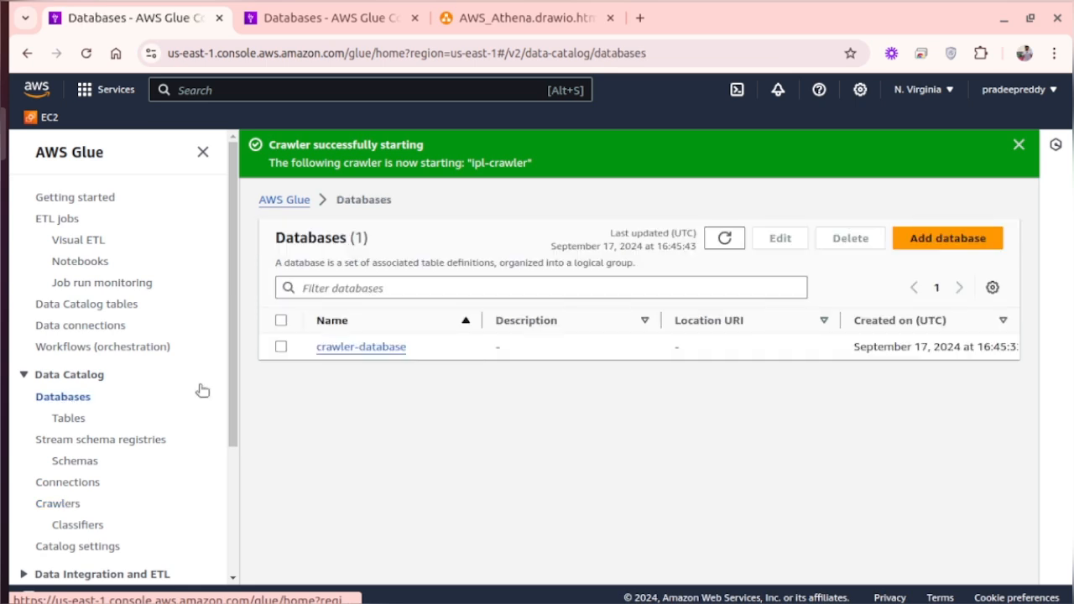
pyautogui.click(341, 346)
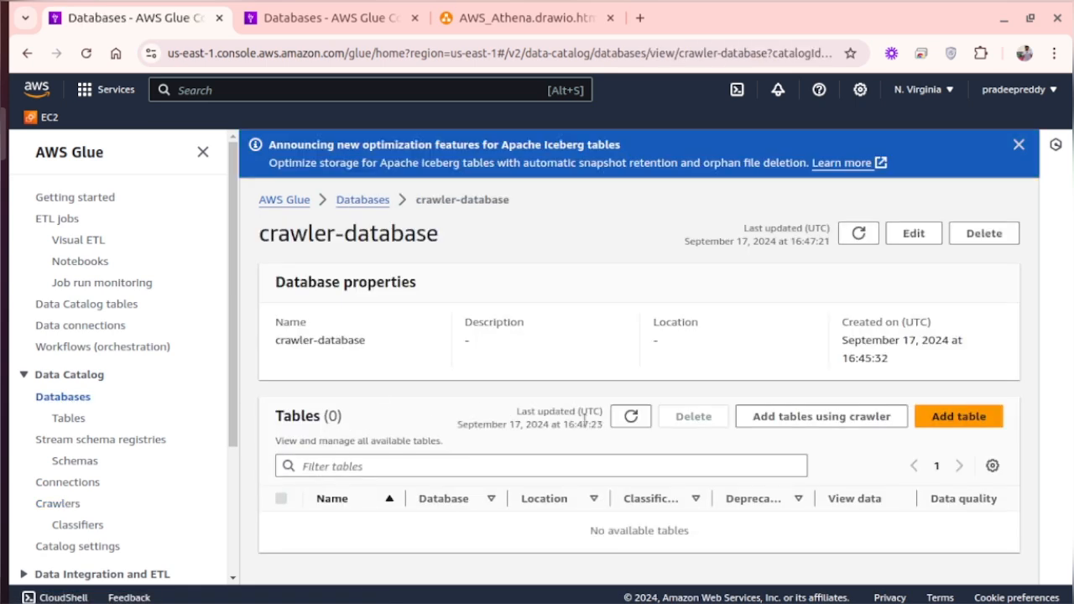
pyautogui.click(631, 418)
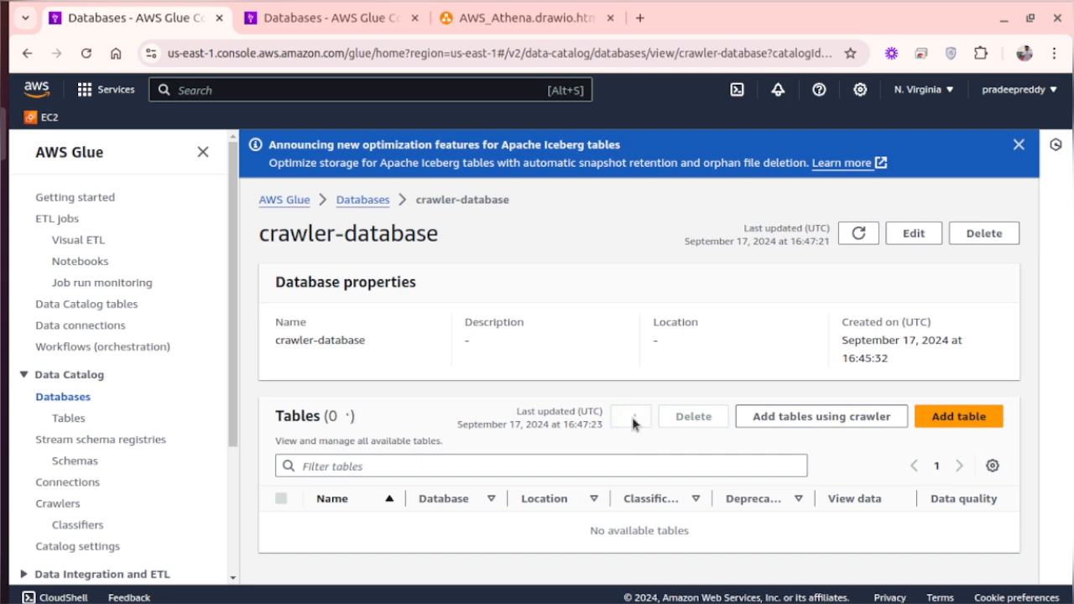
pyautogui.click(634, 419)
pyautogui.click(62, 504)
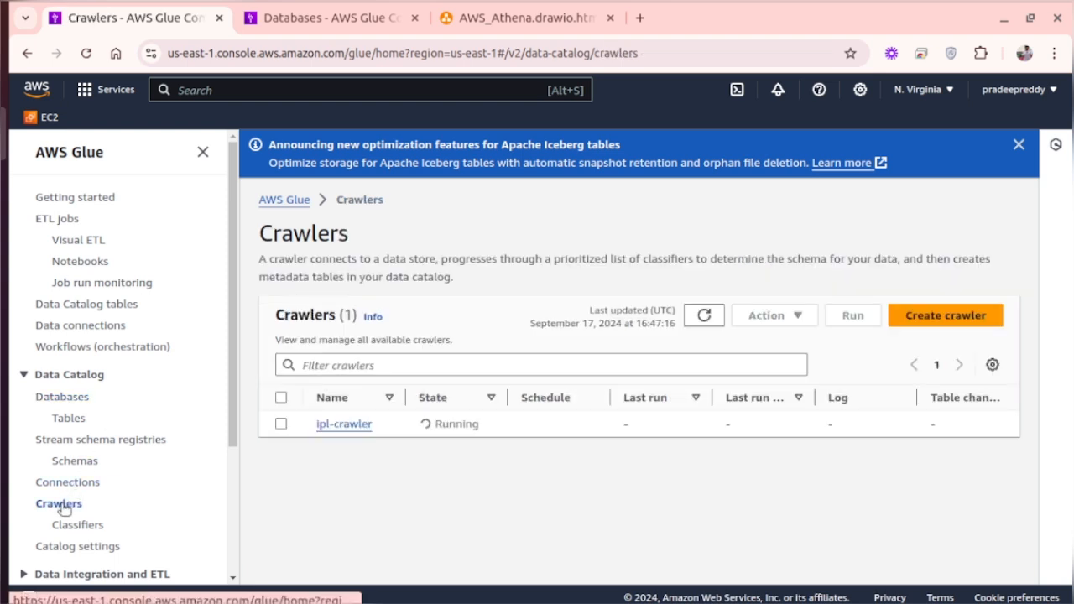
# - Check the ipl-crawler status in the refreshed crawlers list, then open crawler-database and refresh its tables
pyautogui.click(711, 317)
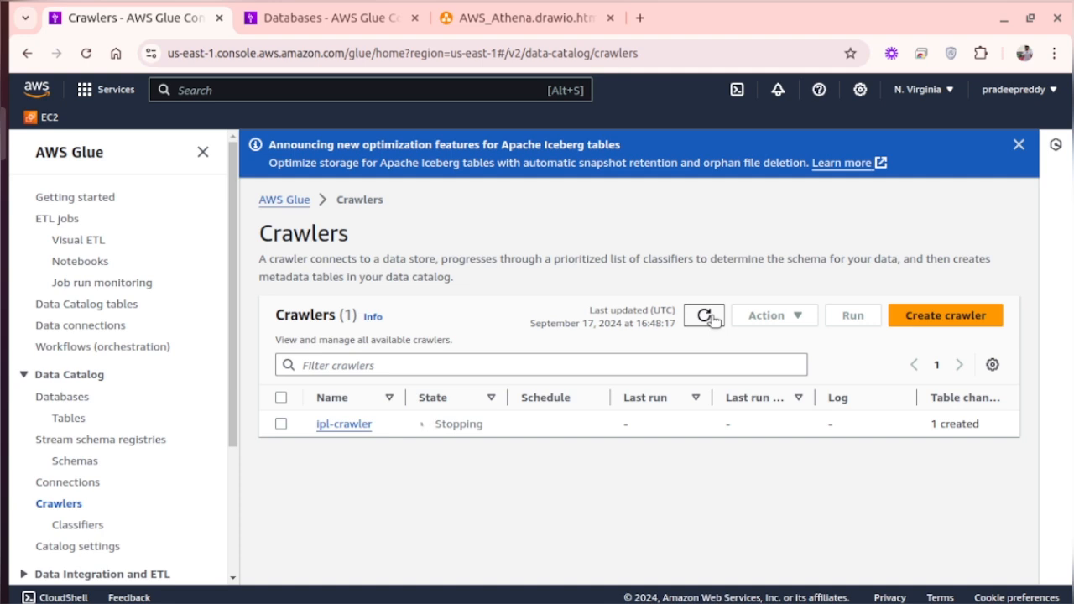
pyautogui.click(711, 317)
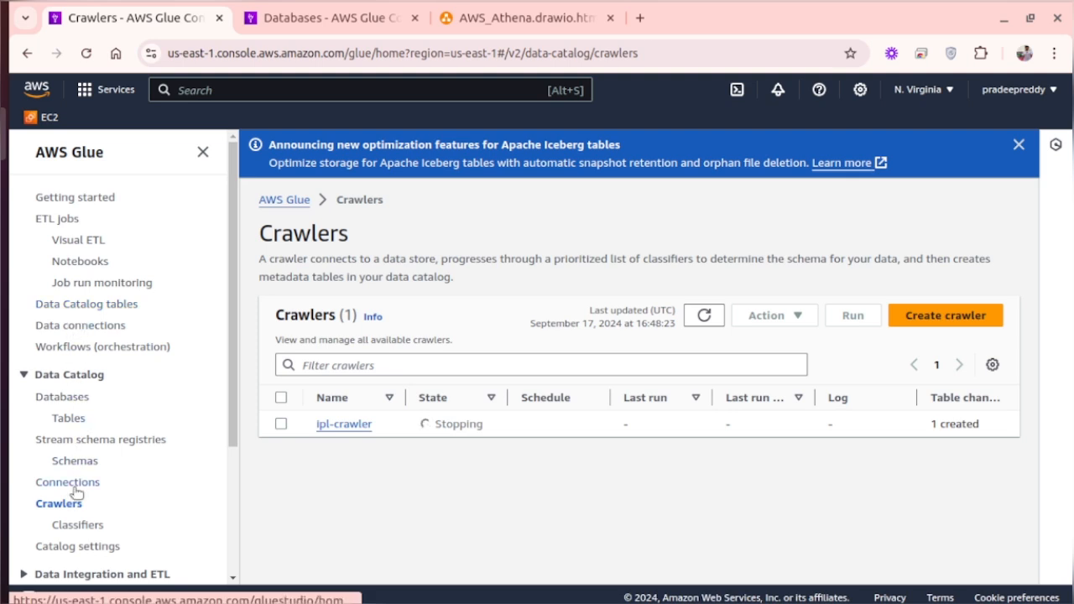
pyautogui.click(62, 397)
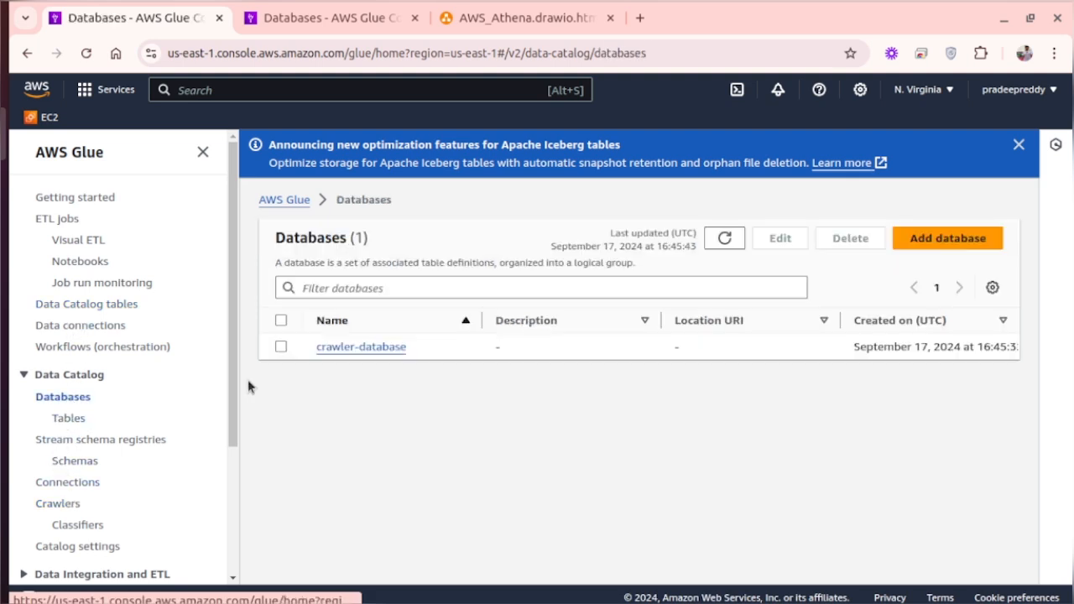
pyautogui.click(333, 348)
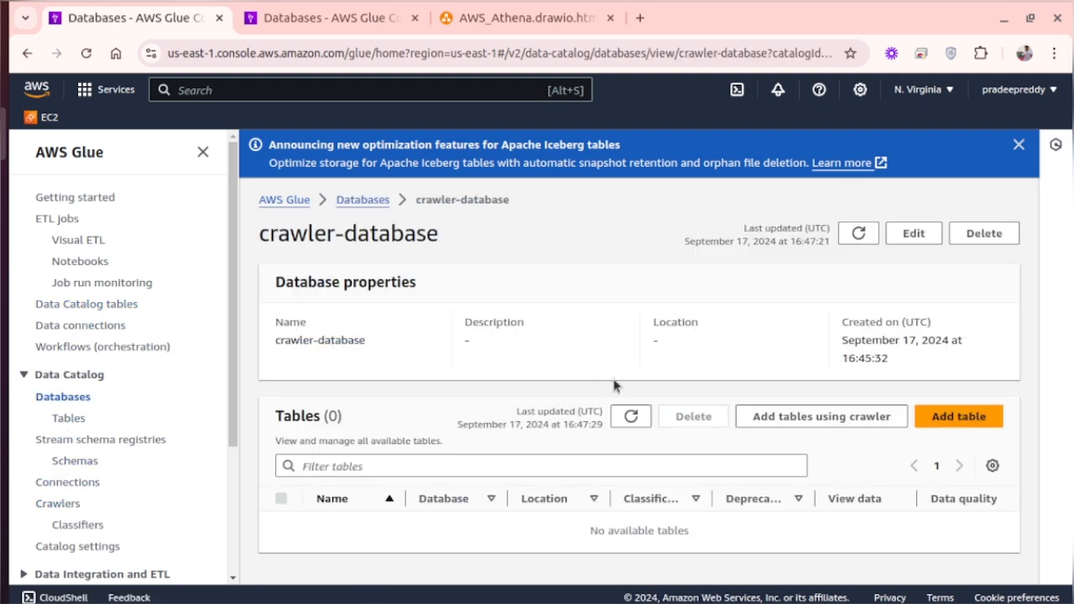
pyautogui.click(631, 418)
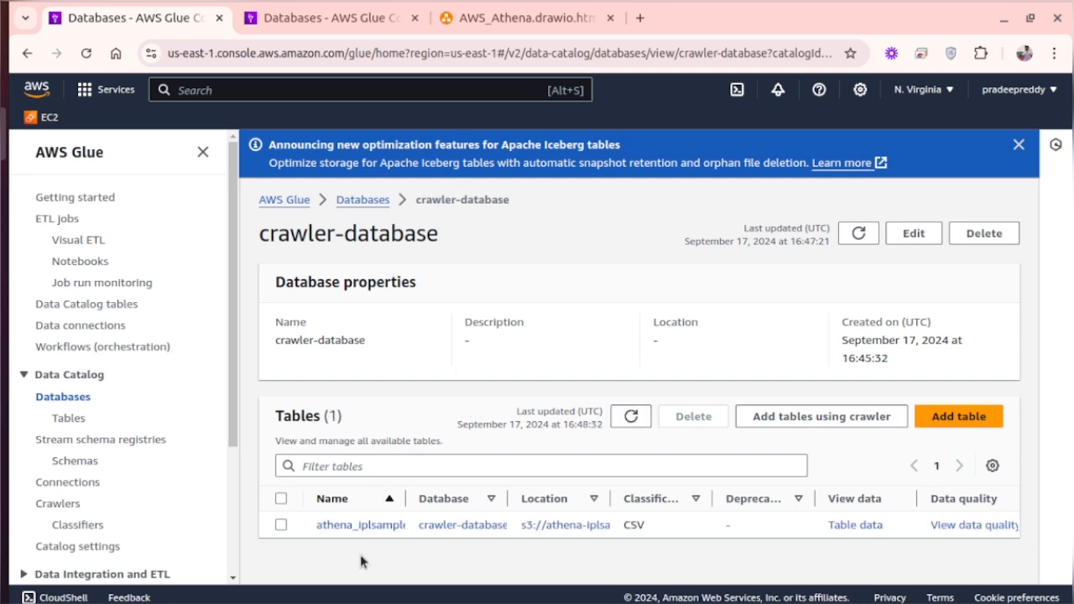
# - Open the athena_iplsample_data table and examine its table details and the schema's column names and data types
pyautogui.click(202, 151)
pyautogui.click(176, 507)
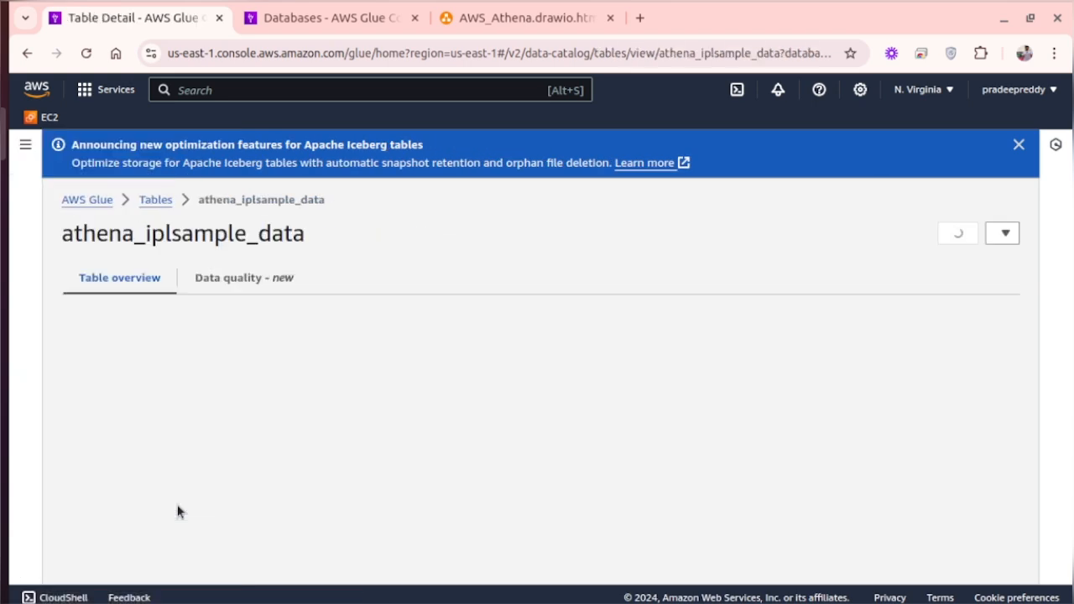
pyautogui.scroll(-10, 280, 480)
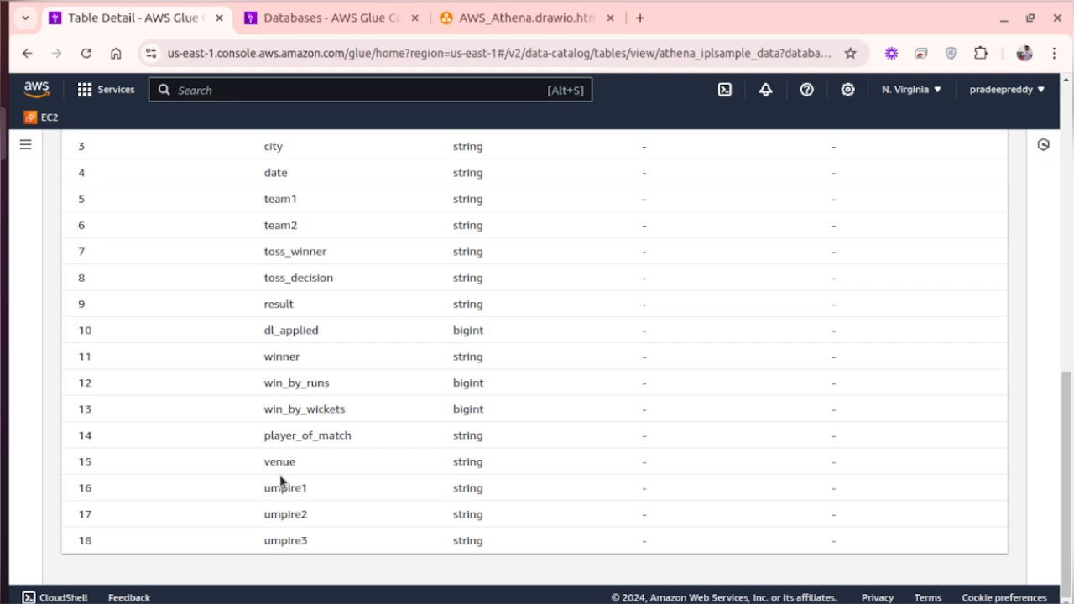
pyautogui.scroll(6, 280, 480)
pyautogui.scroll(-3, 280, 480)
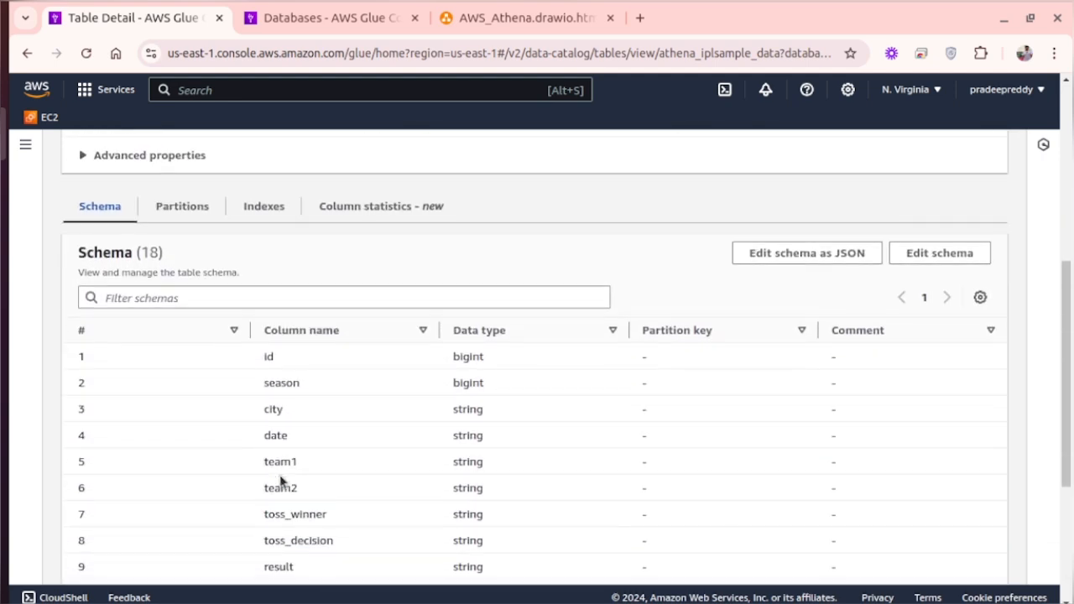
pyautogui.scroll(-3, 319, 475)
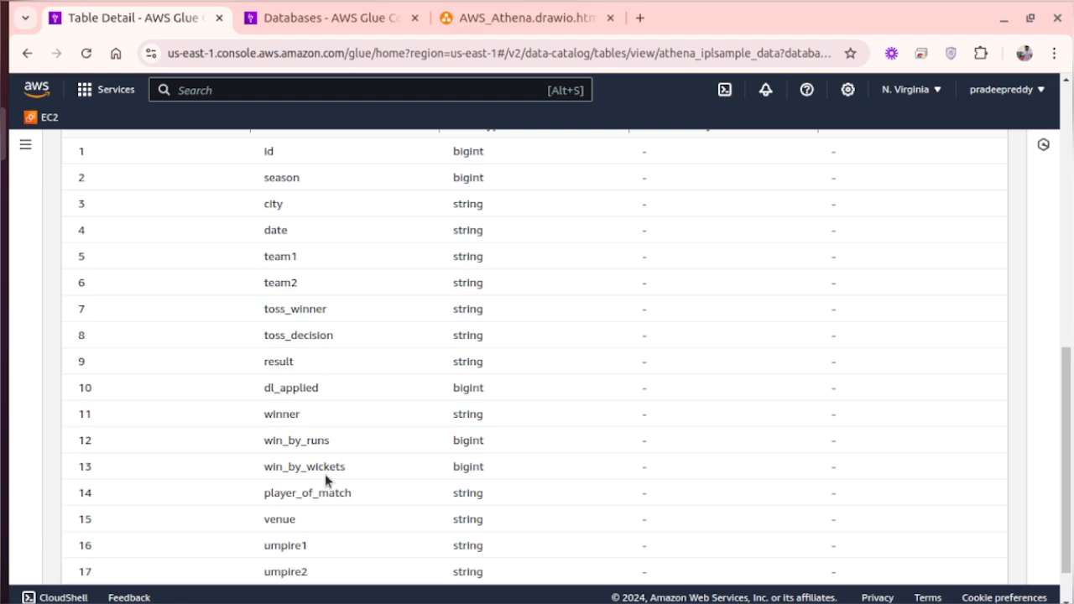
pyautogui.scroll(6, 416, 374)
pyautogui.scroll(-4, 416, 370)
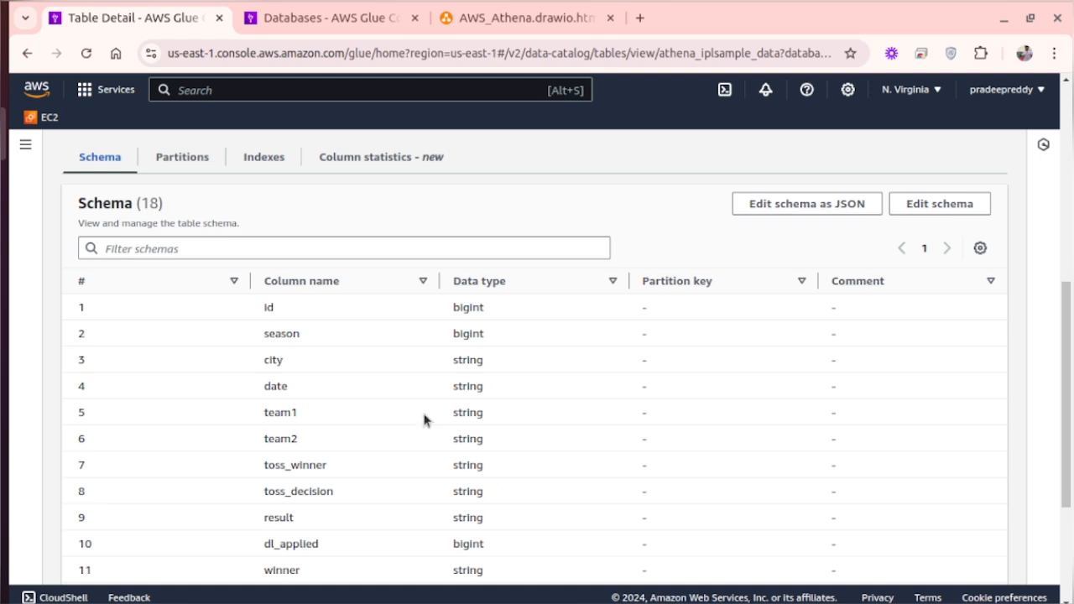
pyautogui.scroll(-1, 424, 419)
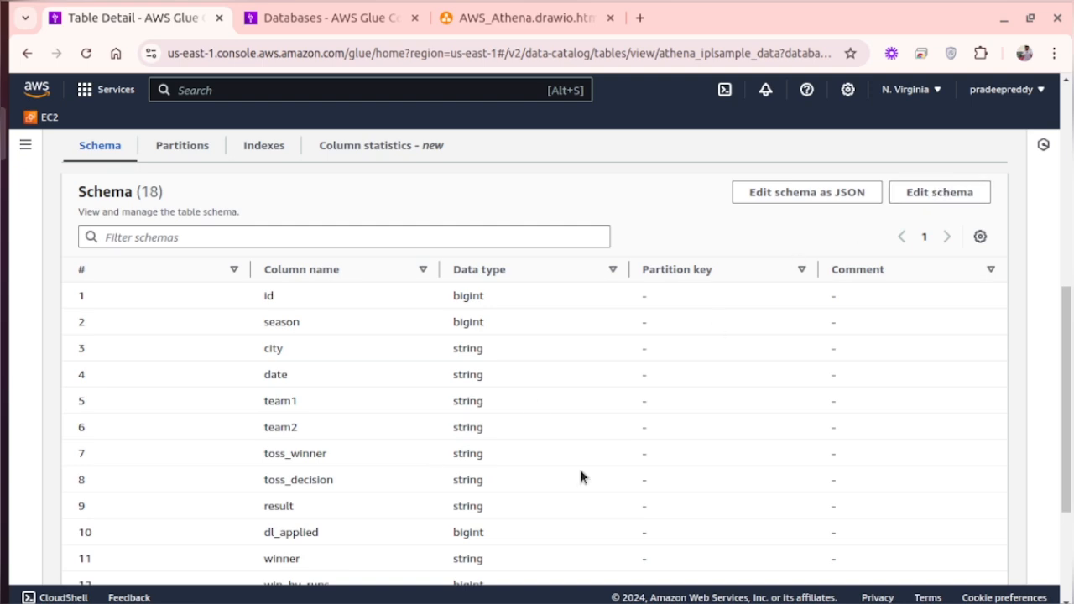
pyautogui.scroll(-1, 461, 495)
pyautogui.scroll(-2, 455, 499)
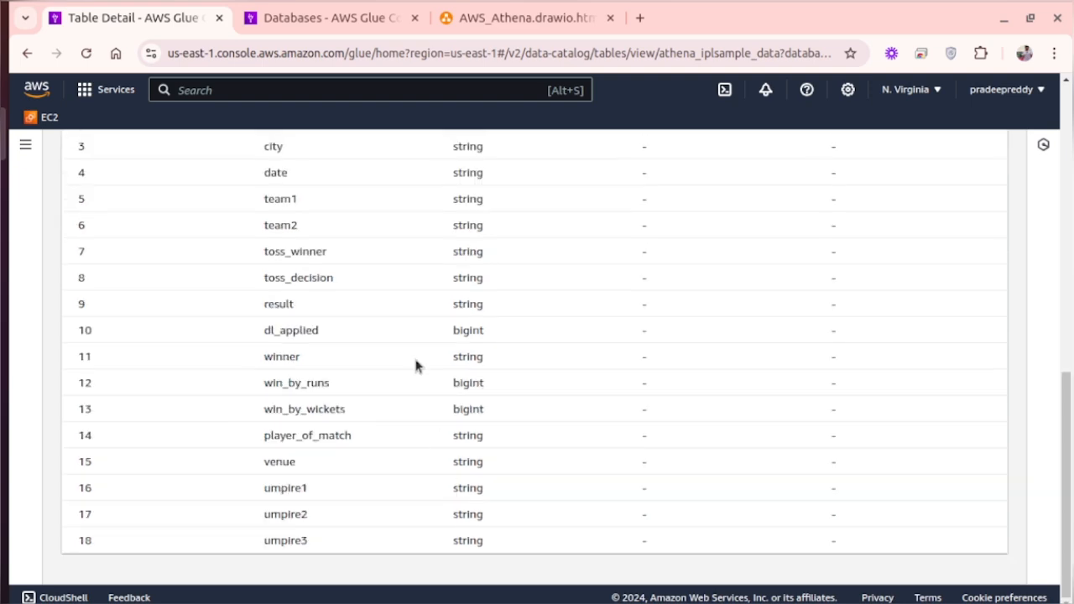
pyautogui.scroll(6, 415, 363)
pyautogui.scroll(-5, 415, 364)
pyautogui.scroll(1, 415, 364)
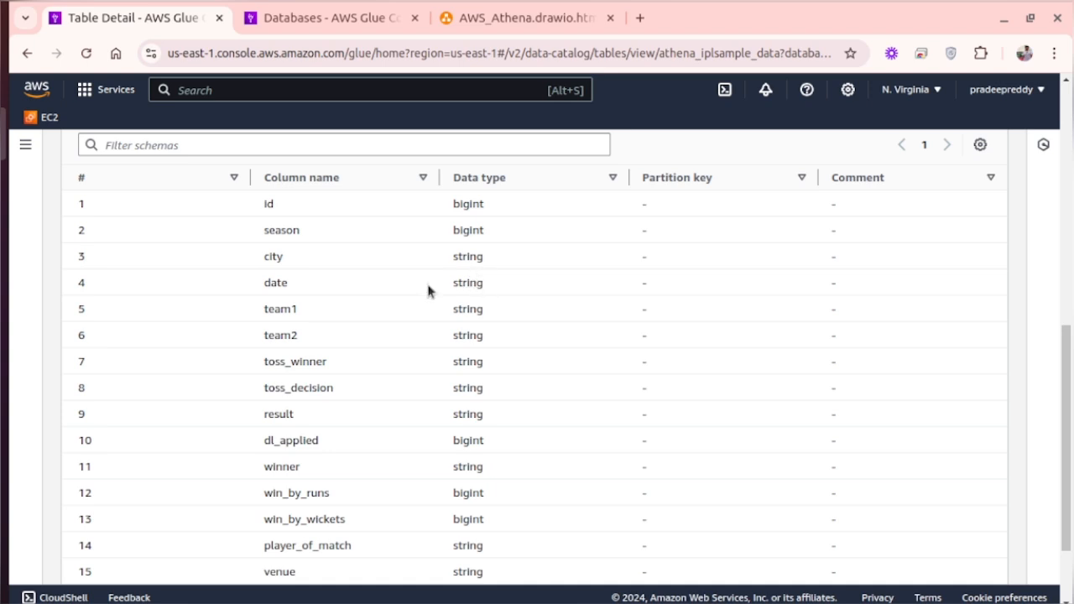
pyautogui.scroll(5, 428, 291)
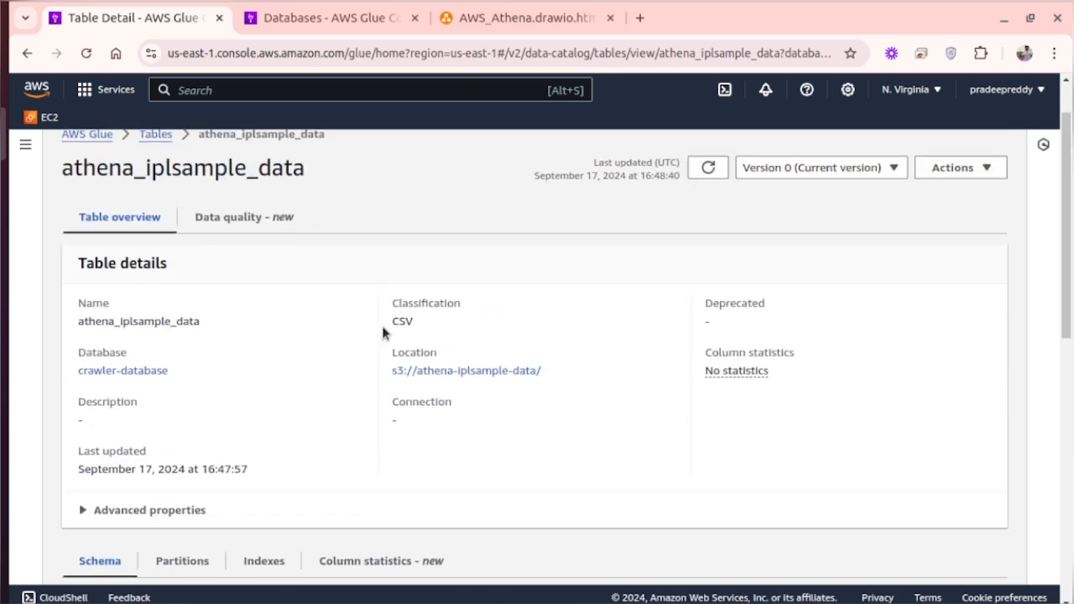
pyautogui.scroll(-2, 383, 329)
pyautogui.scroll(2, 383, 329)
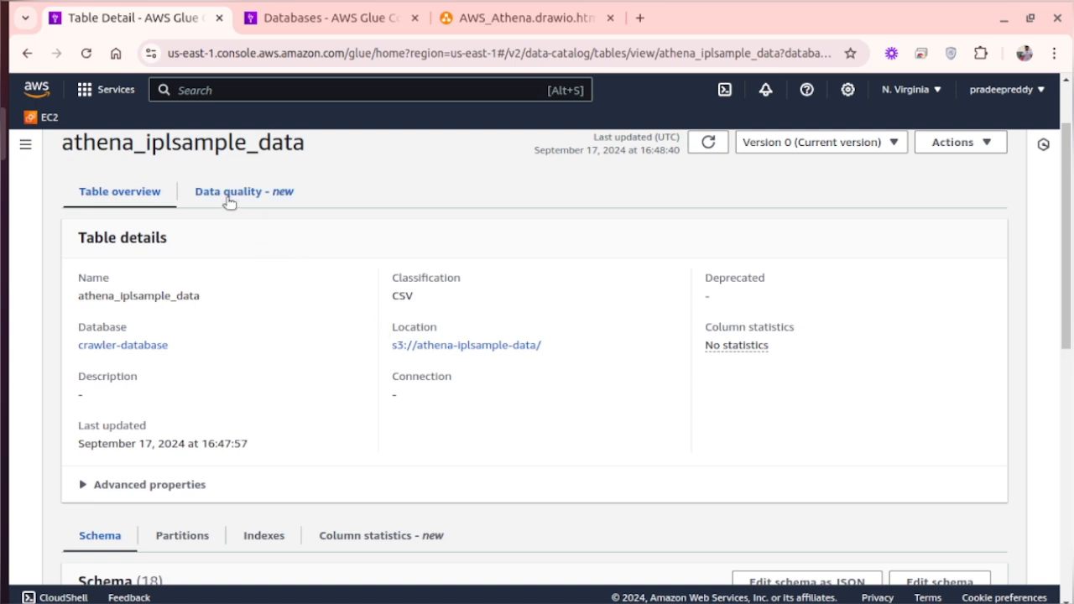
# - Switch to the Athena query editor and select crawler-database as the database in AwsDataCatalog
pyautogui.click(208, 88)
pyautogui.write('athena')
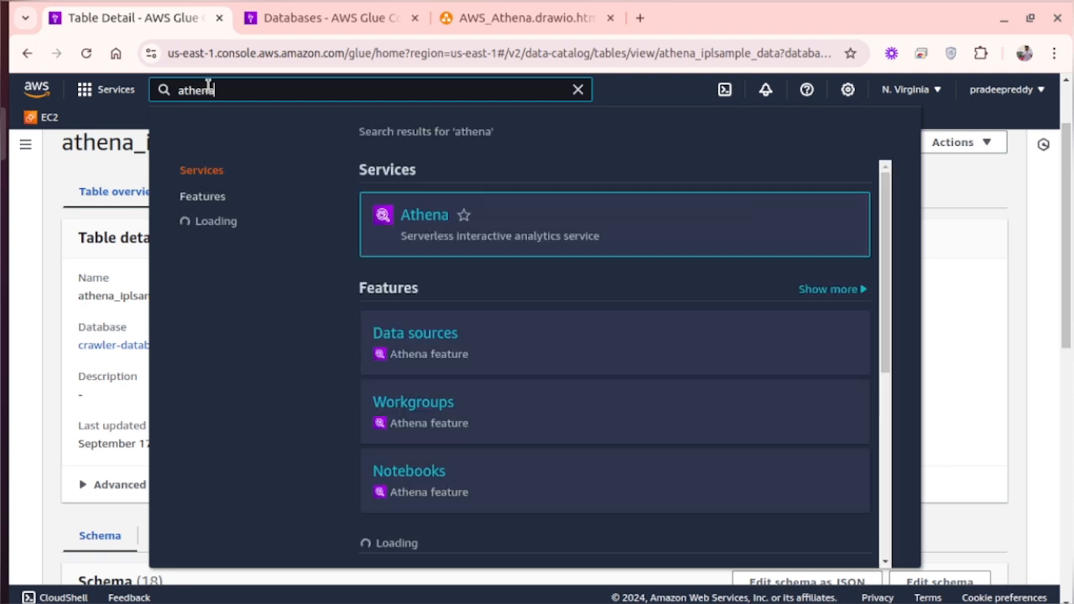
pyautogui.click(427, 214)
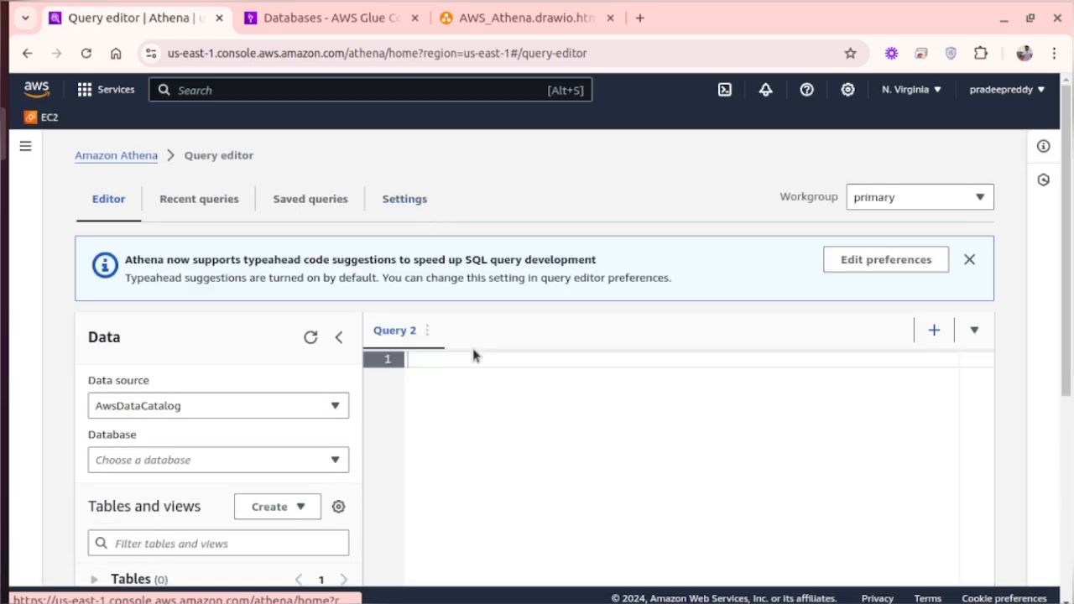
pyautogui.scroll(-1, 474, 354)
pyautogui.scroll(-1, 472, 348)
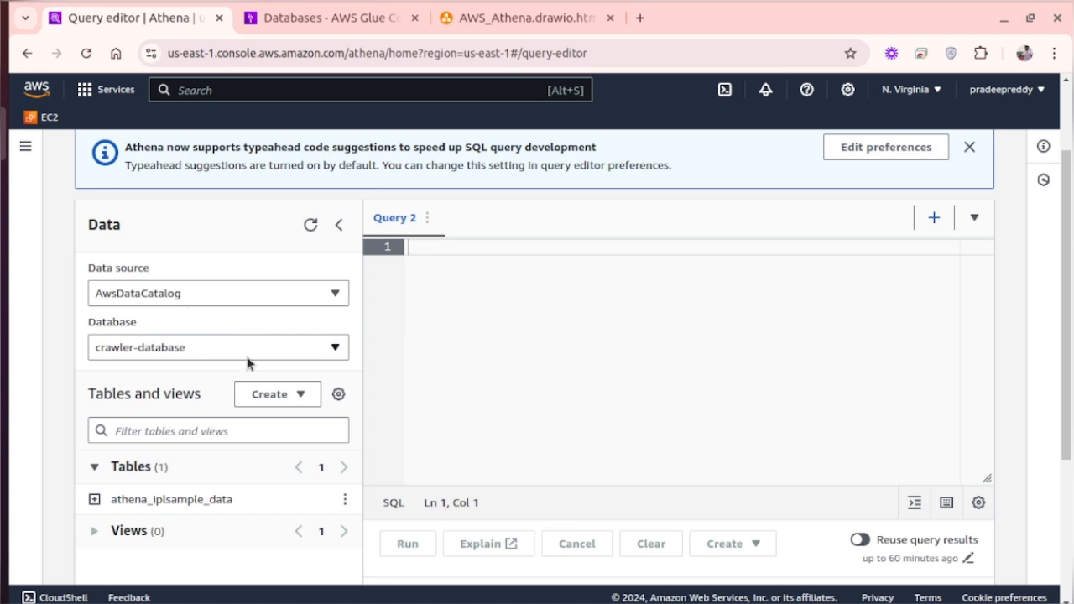
pyautogui.scroll(-2, 246, 362)
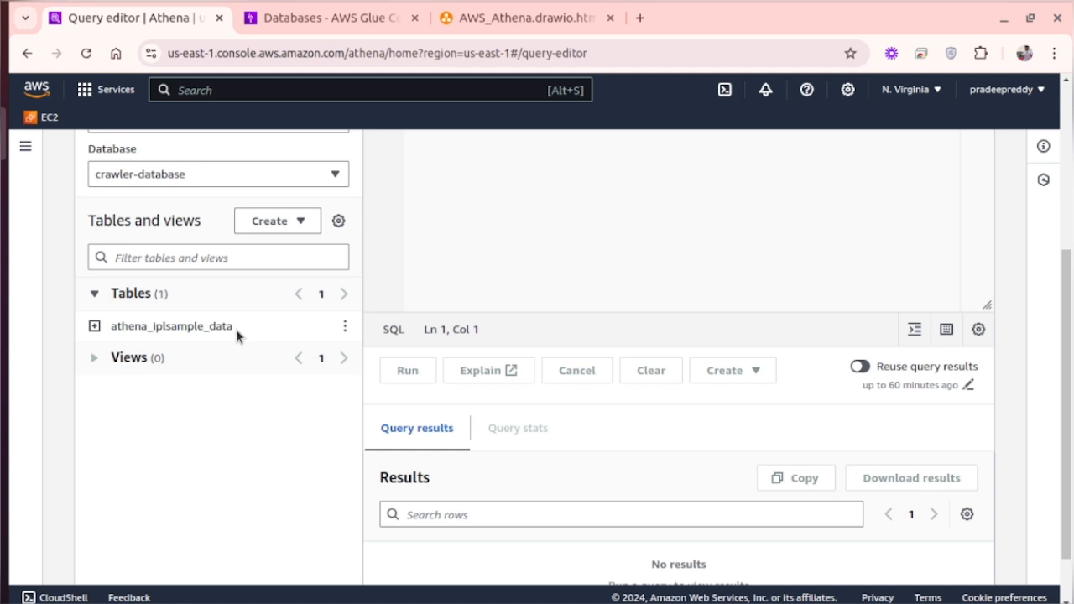
# - Write the query "SELECT * FROM athena_iplsample_data;" in the editor, copying the table name from the tables list
pyautogui.moveTo(236, 329); pyautogui.dragTo(111, 334)
pyautogui.hotkey('ctrl', 'c')
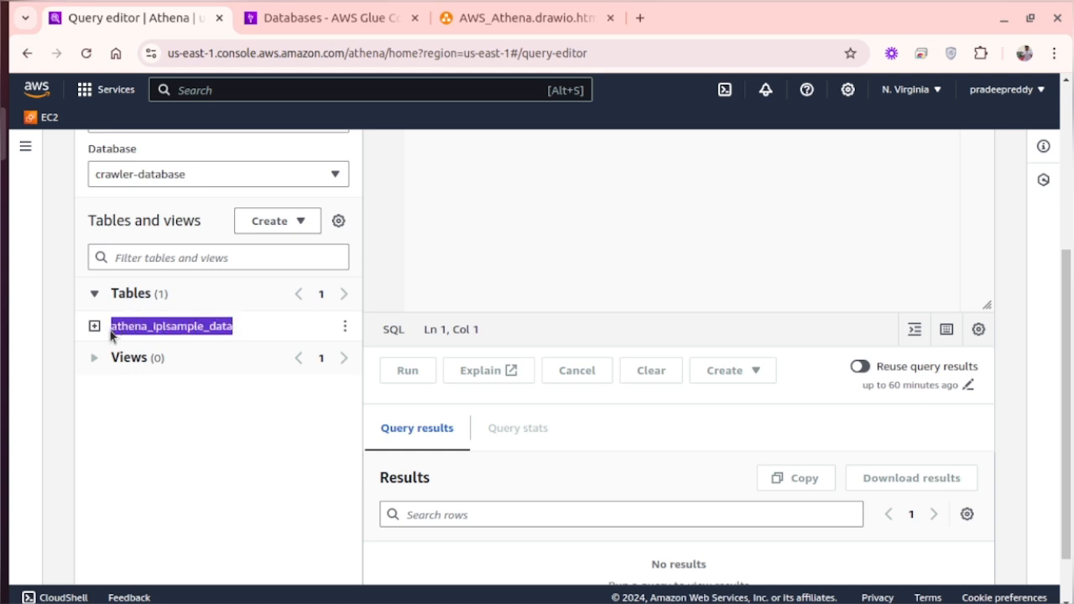
pyautogui.click(451, 240)
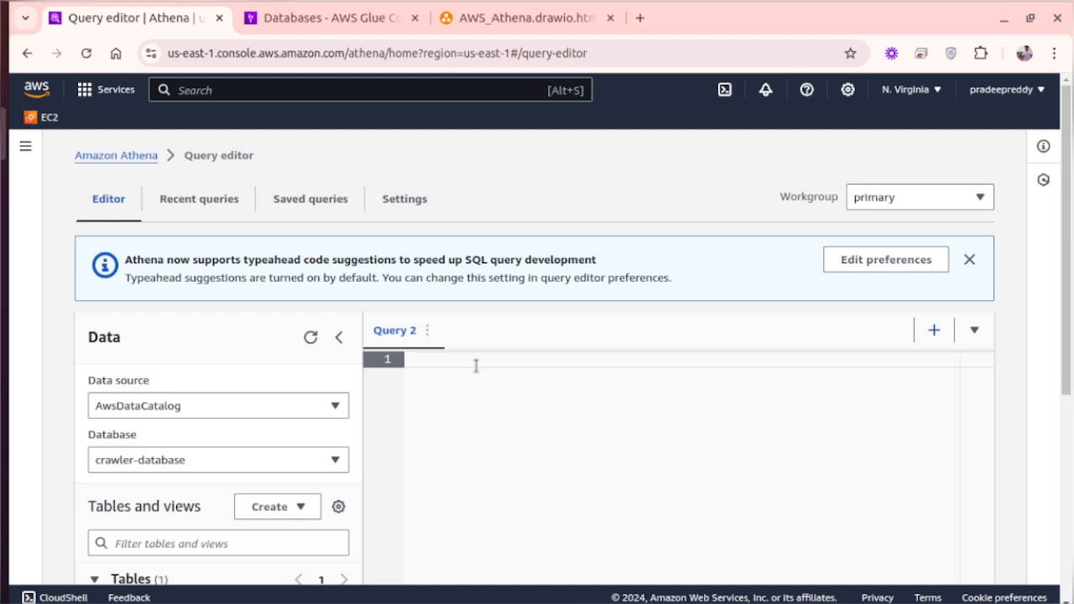
pyautogui.write('SELECT * FROM')
pyautogui.hotkey('ctrl', 'v')
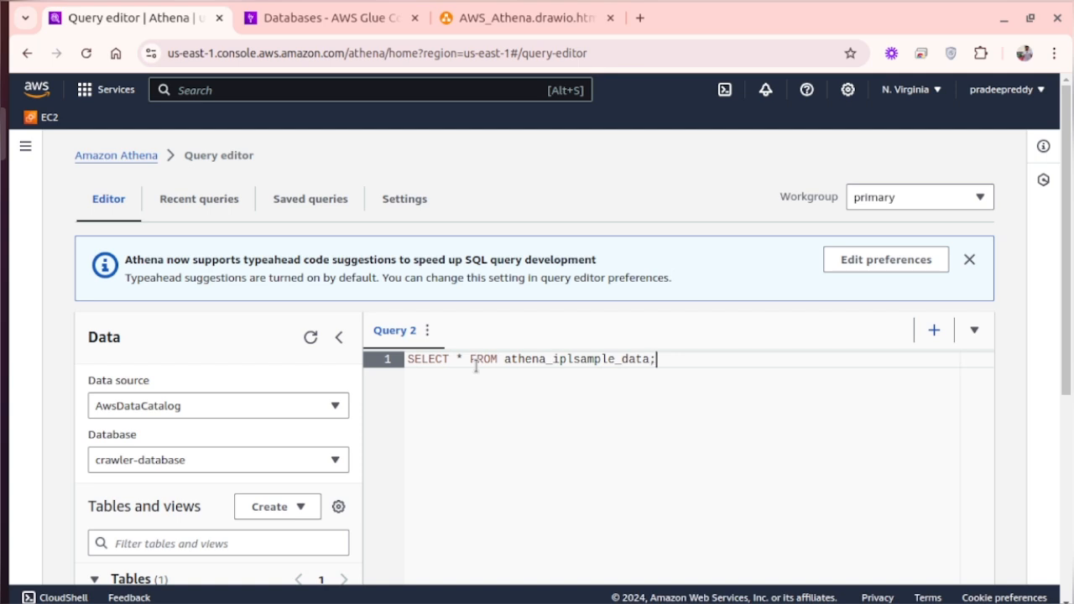
pyautogui.scroll(-4, 571, 410)
pyautogui.scroll(4, 573, 417)
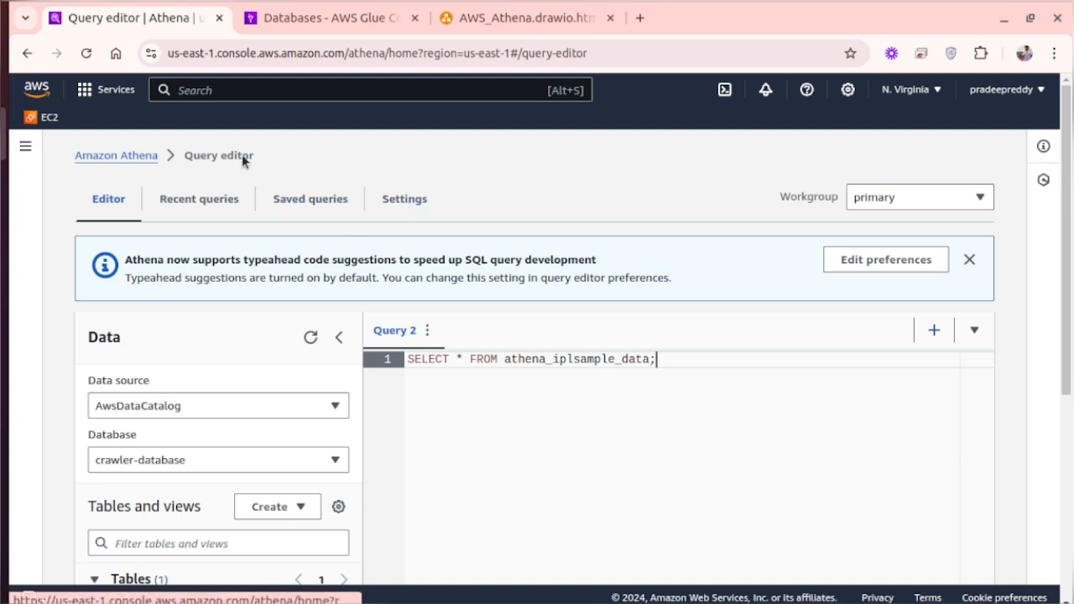
pyautogui.click(844, 258)
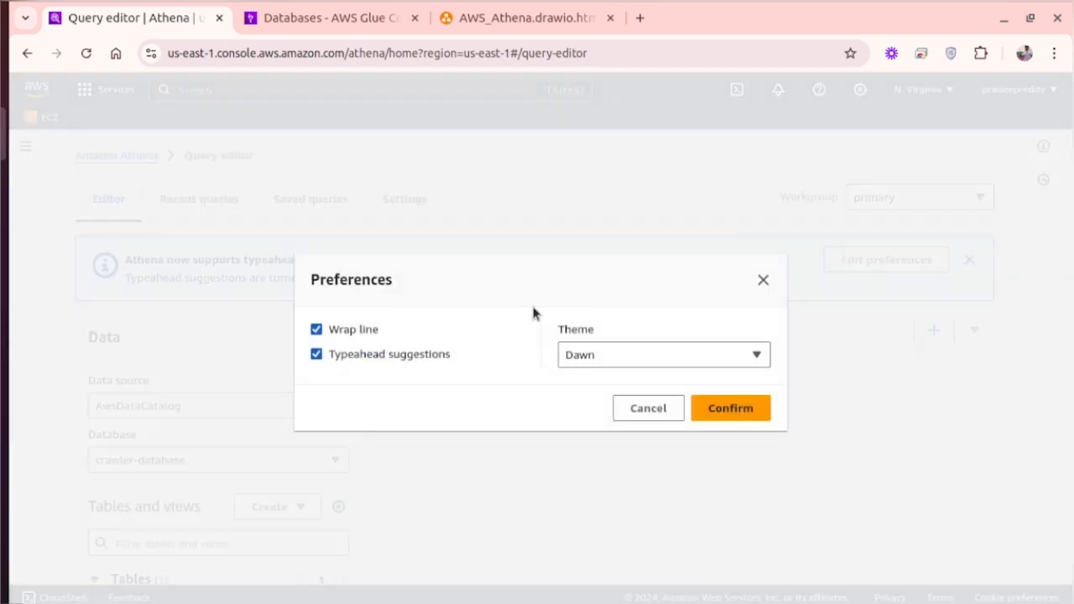
pyautogui.click(764, 280)
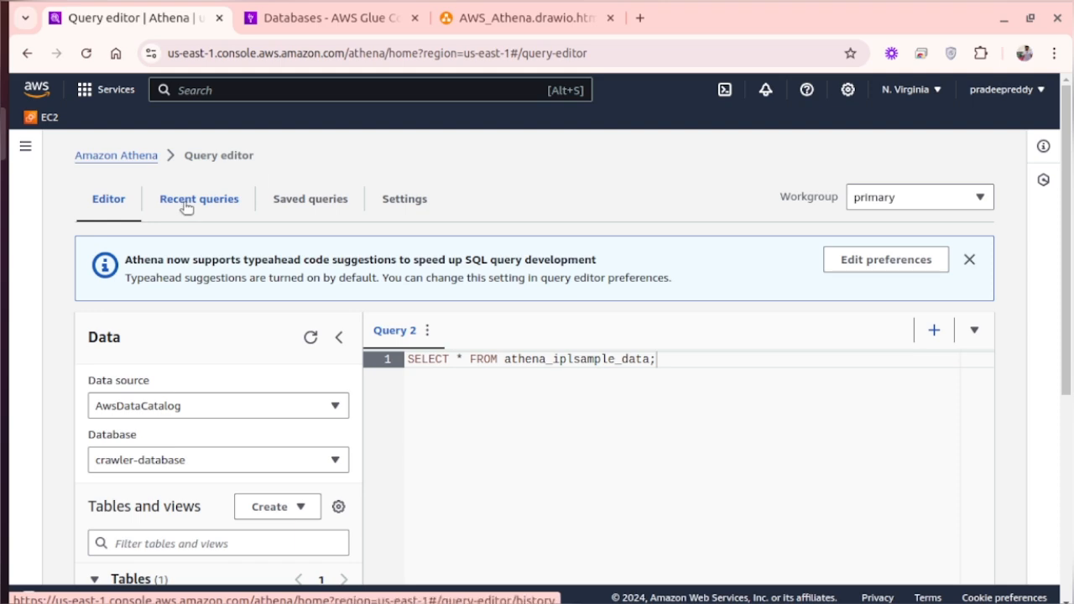
pyautogui.scroll(-4, 186, 207)
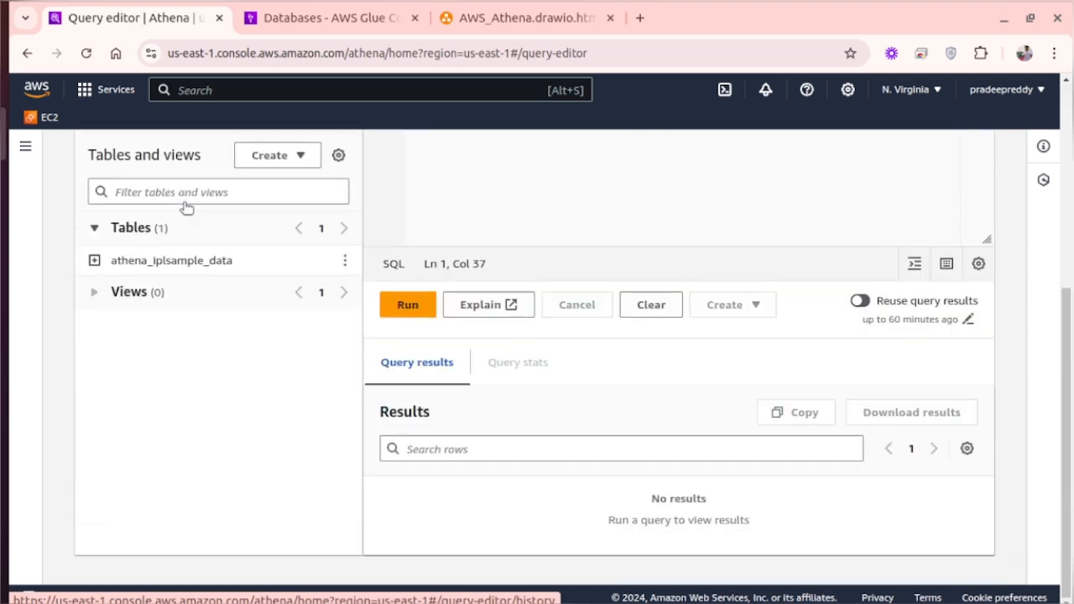
pyautogui.scroll(4, 186, 208)
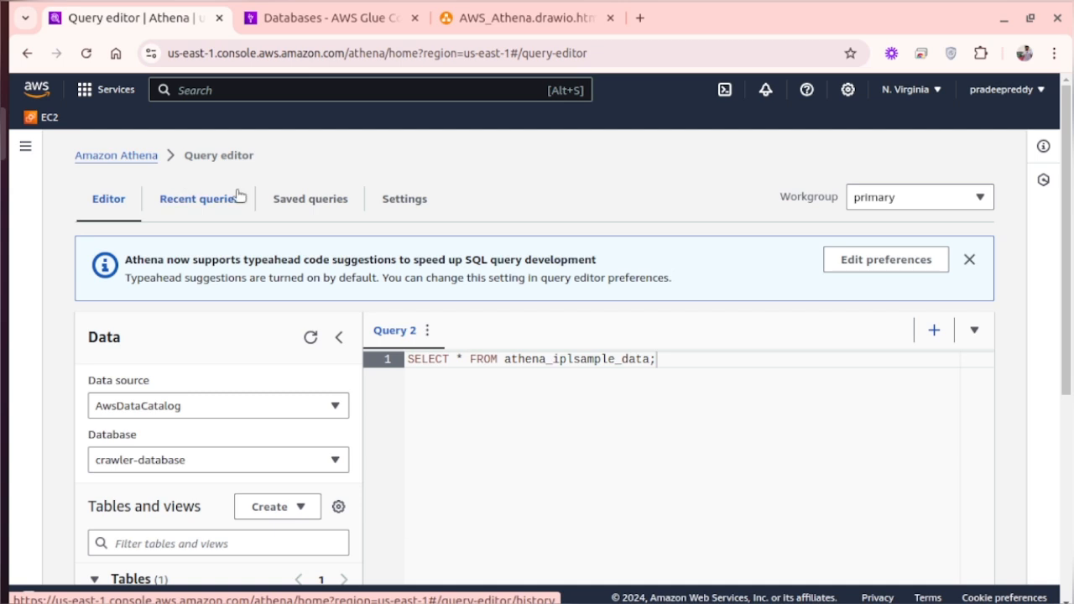
# - Set the query result location to the S3 bucket athena-query-results-ipl in Athena's query settings and save
pyautogui.click(378, 209)
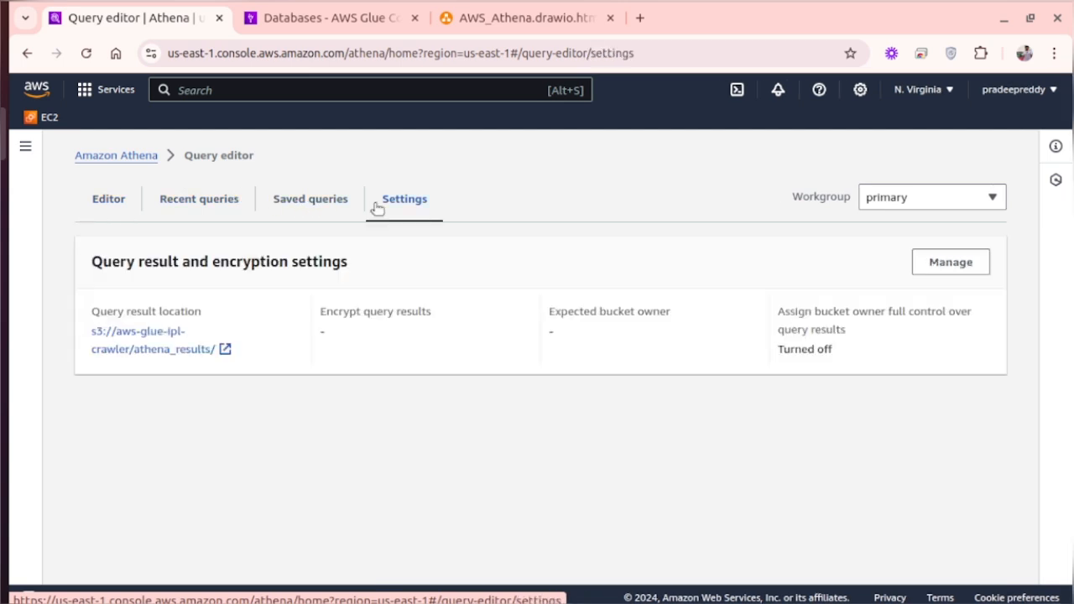
pyautogui.click(942, 262)
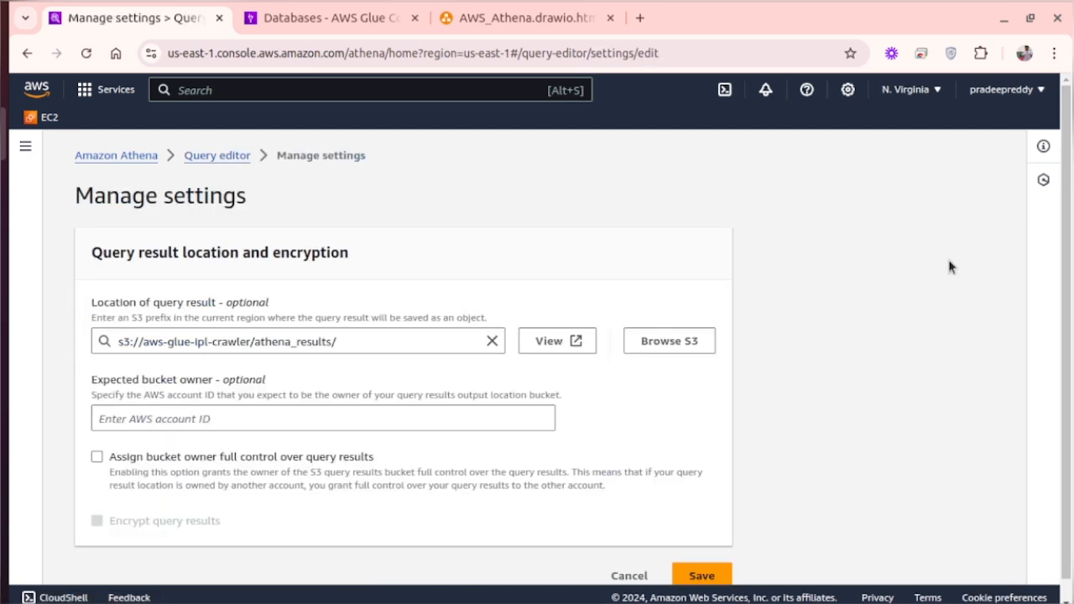
pyautogui.scroll(-1, 686, 361)
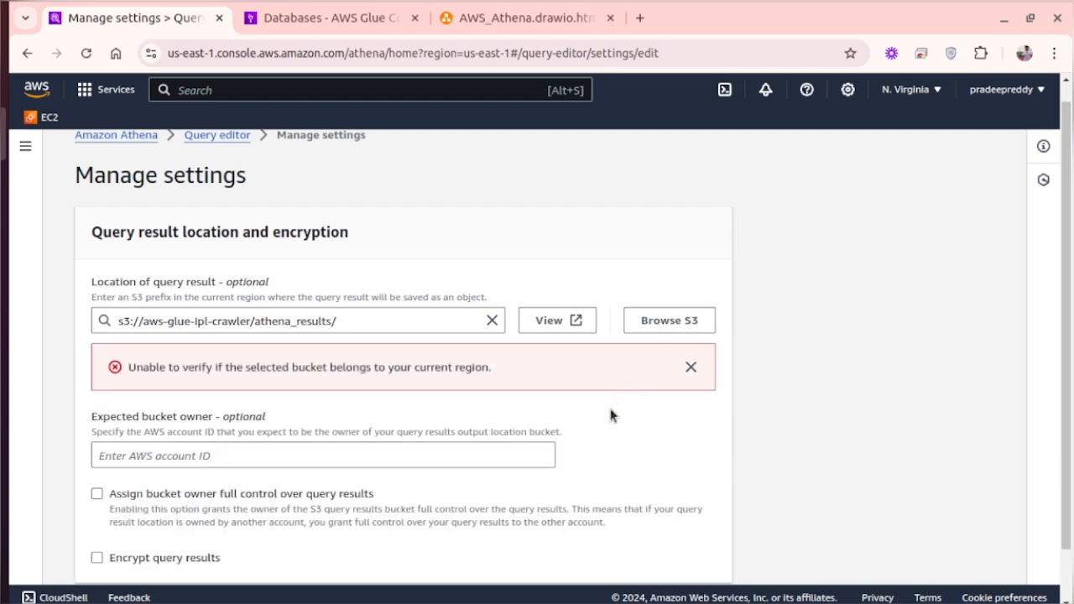
pyautogui.click(647, 312)
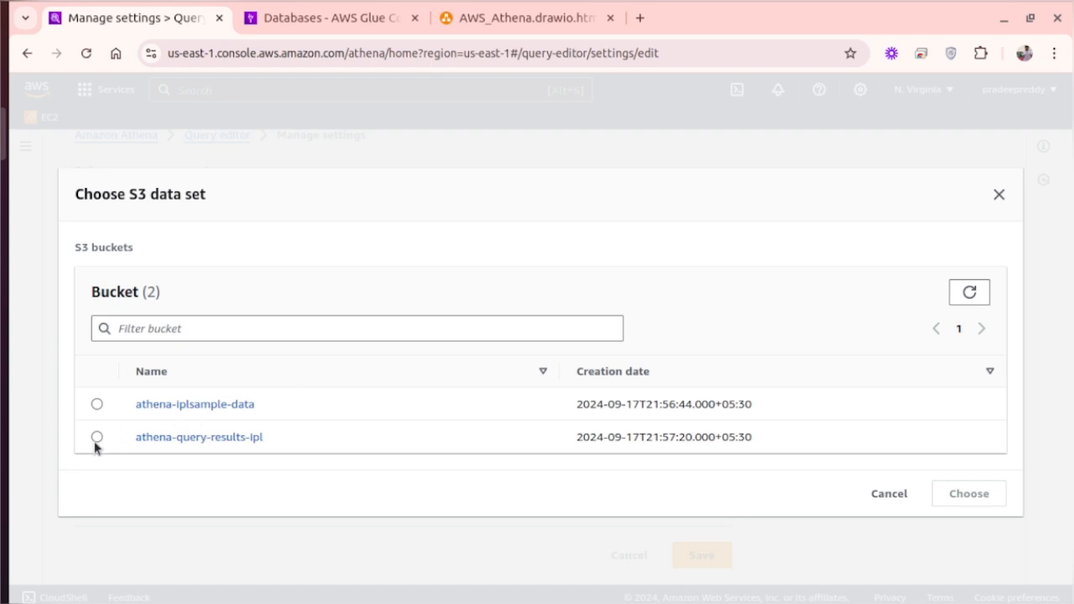
pyautogui.click(97, 440)
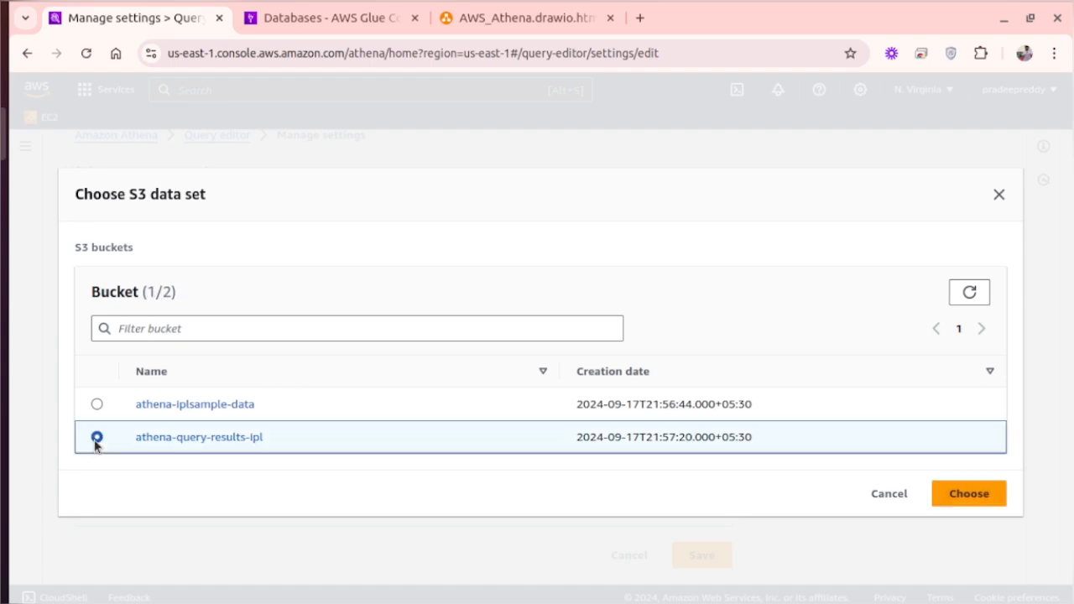
pyautogui.click(968, 494)
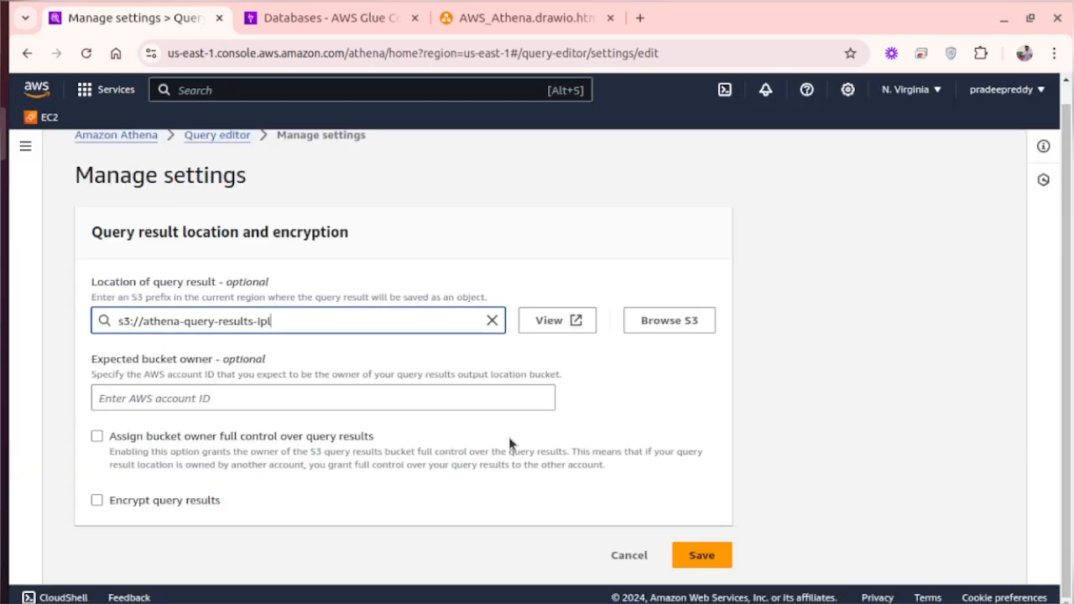
pyautogui.scroll(-3, 696, 549)
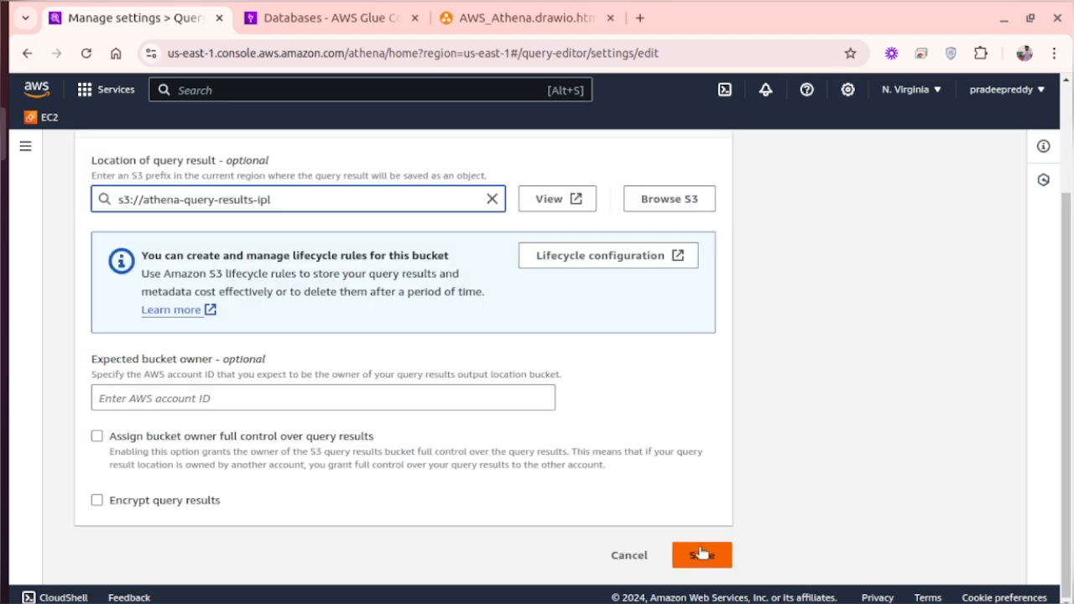
pyautogui.click(701, 554)
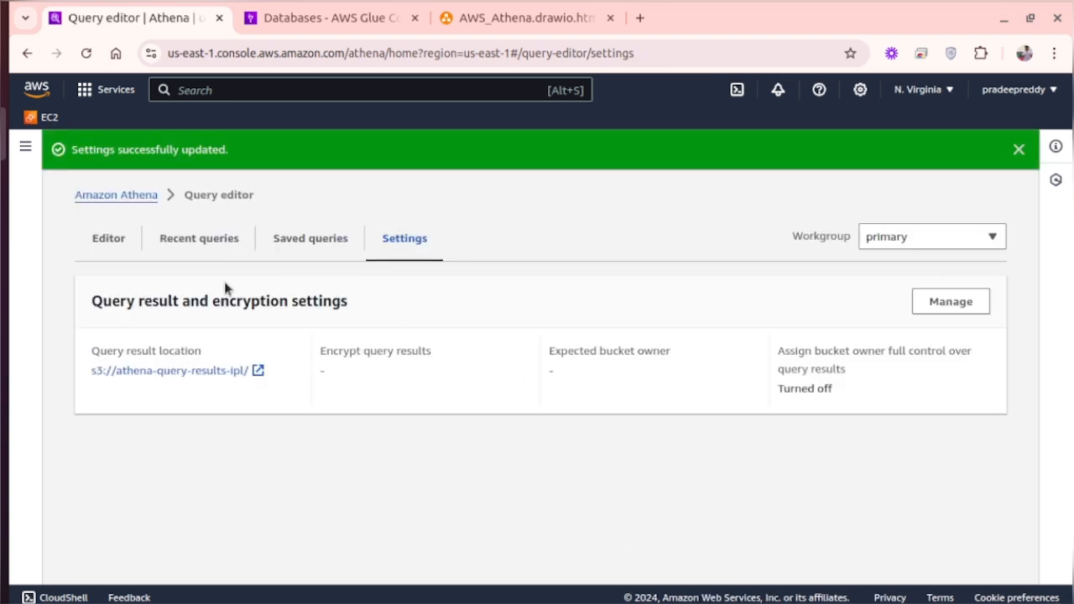
# - Return to the Athena query editor and run the SELECT query on athena_iplsample_data
pyautogui.click(112, 244)
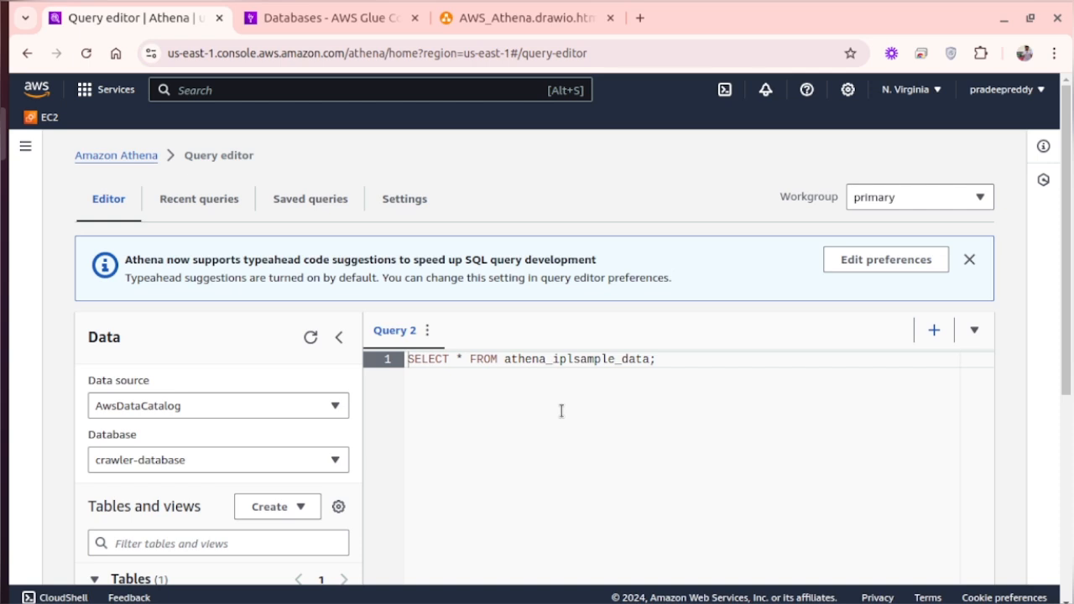
pyautogui.scroll(-1, 562, 410)
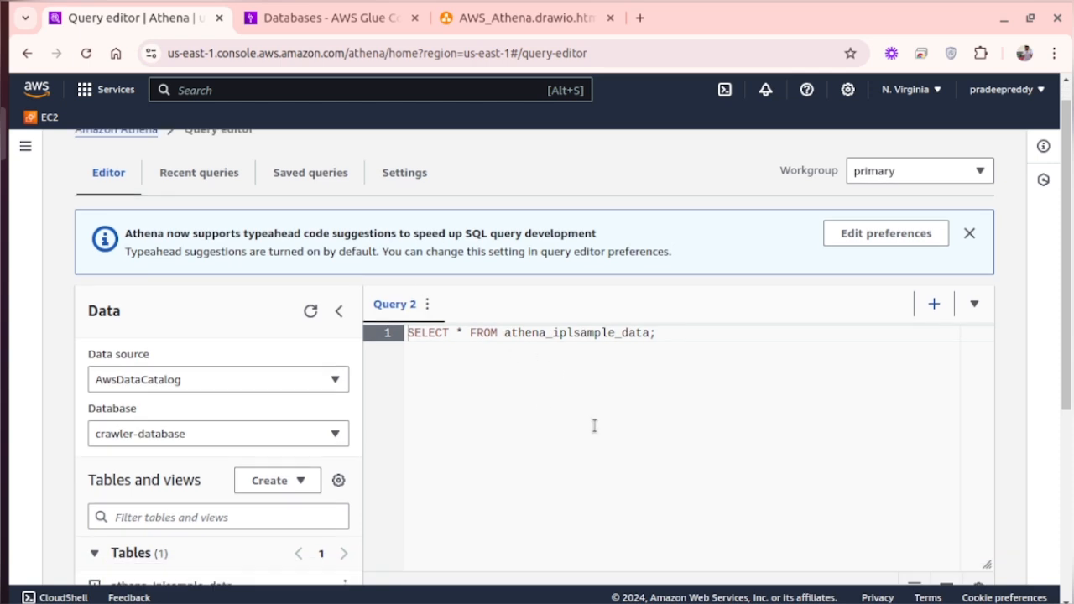
pyautogui.scroll(-4, 594, 425)
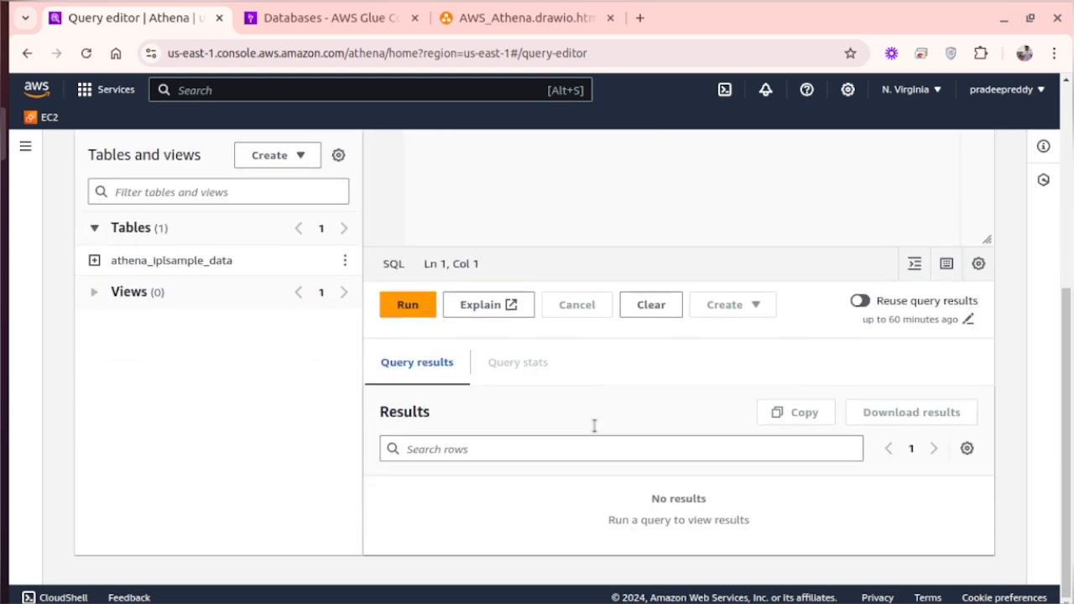
pyautogui.scroll(2, 594, 425)
pyautogui.scroll(-3, 594, 426)
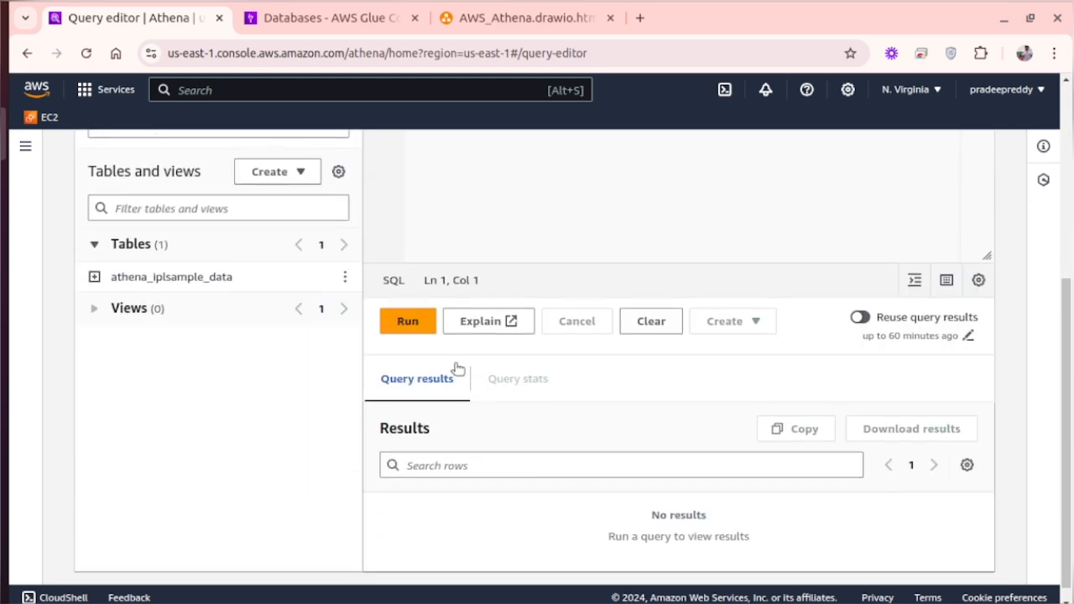
pyautogui.click(411, 325)
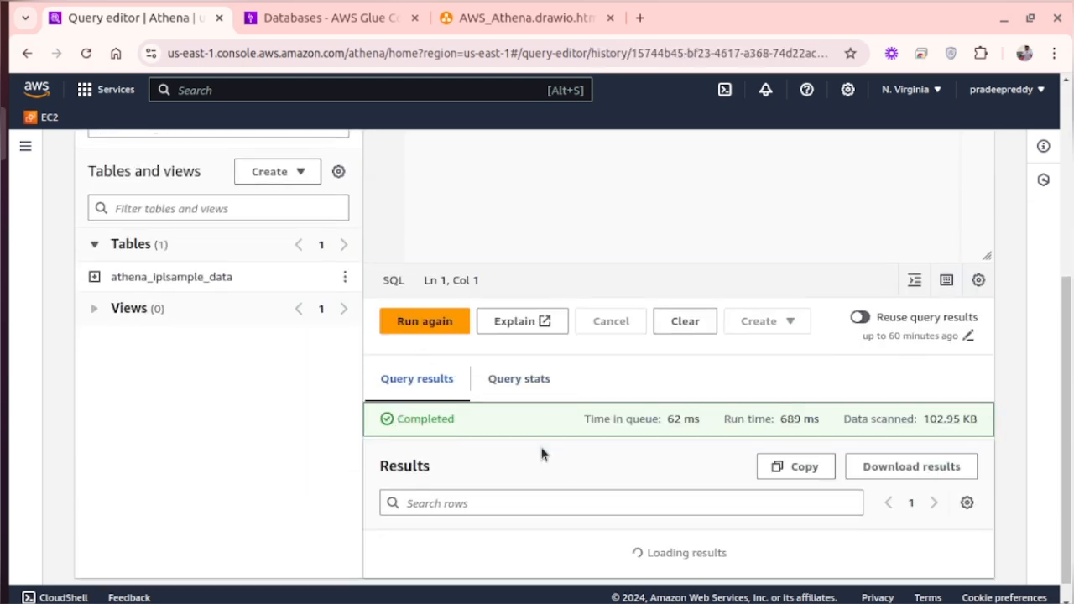
# - Browse the rows and columns returned by the full-table query
pyautogui.scroll(-4, 541, 452)
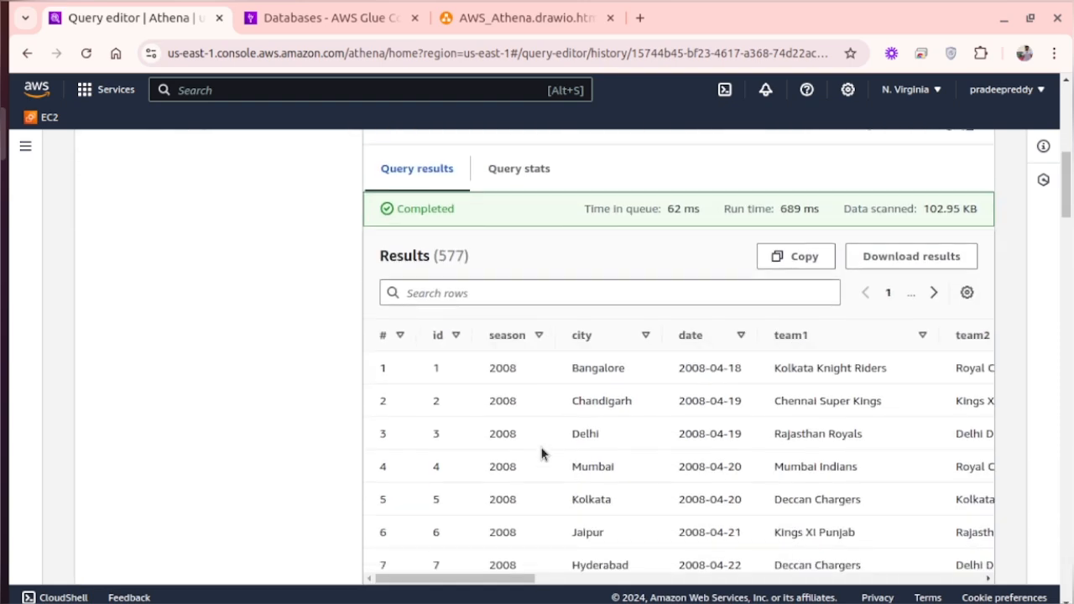
pyautogui.scroll(-3, 541, 453)
pyautogui.scroll(6, 542, 451)
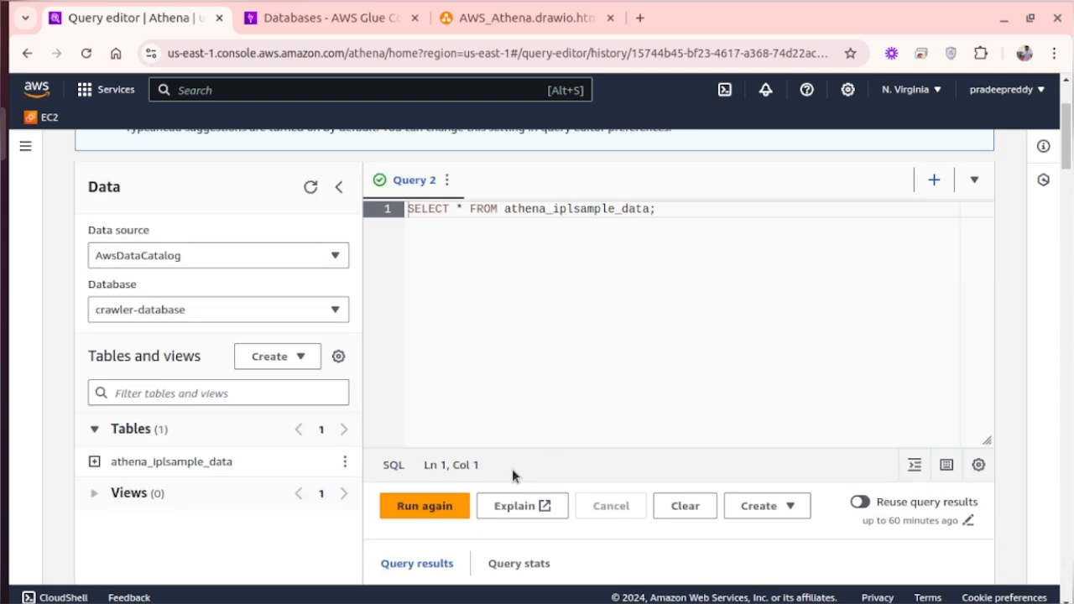
pyautogui.scroll(-3, 512, 471)
pyautogui.scroll(-3, 512, 472)
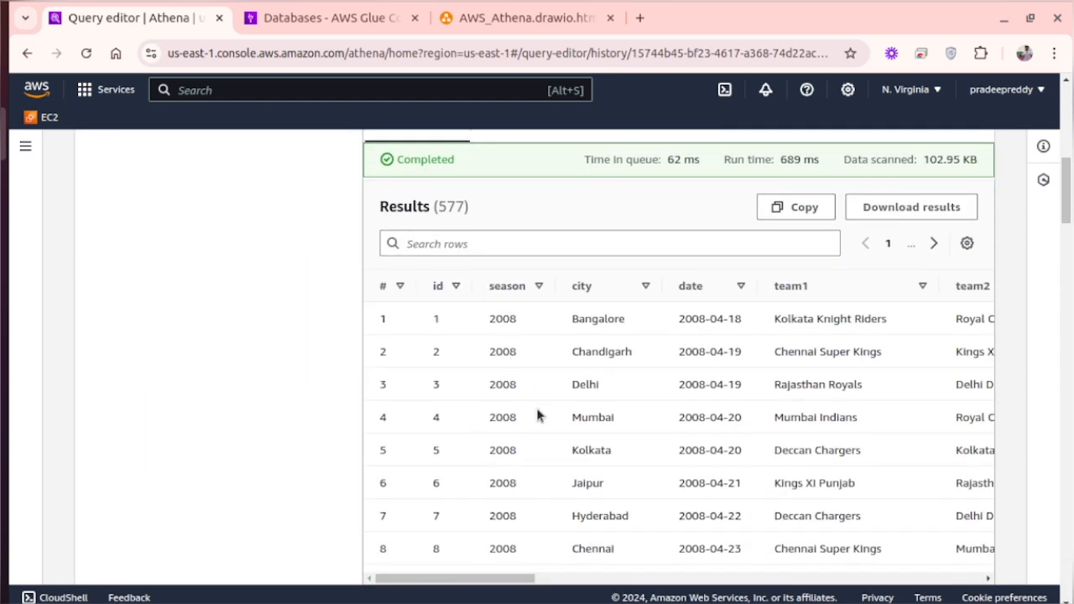
pyautogui.scroll(-15, 538, 415)
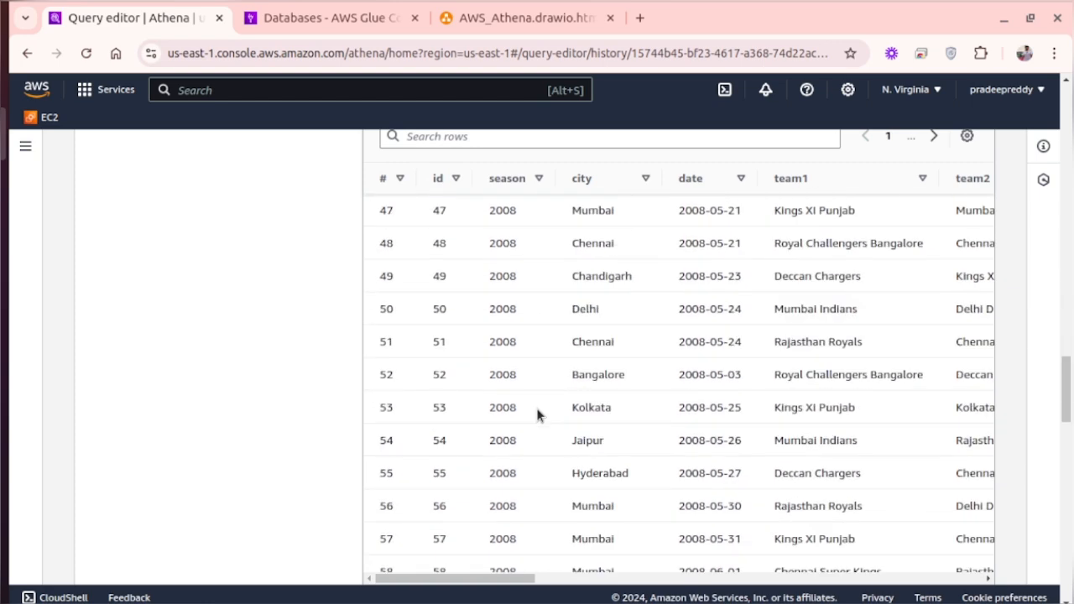
pyautogui.scroll(20, 536, 408)
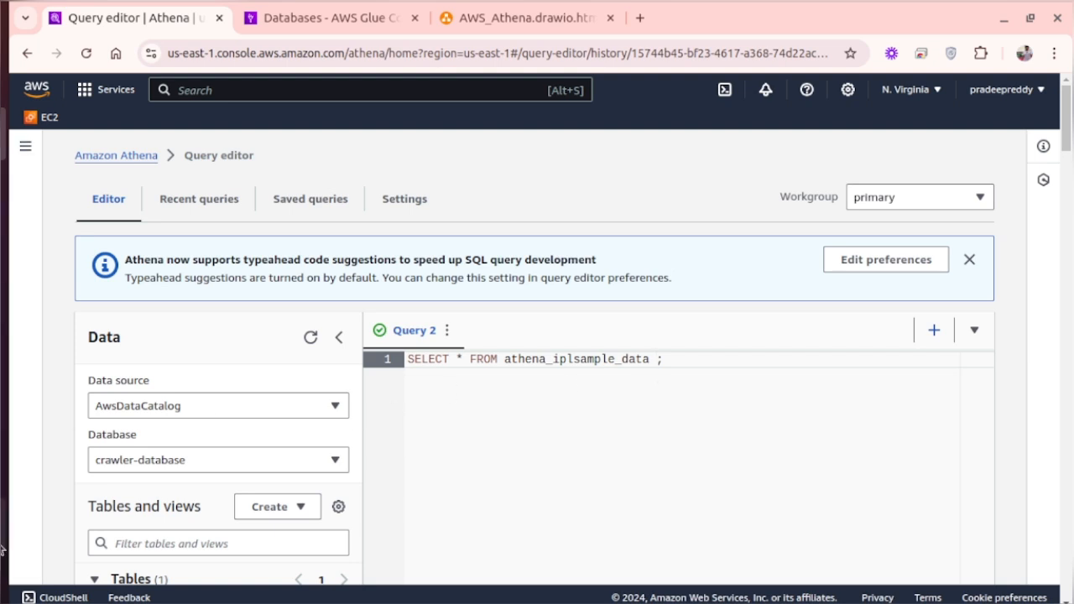
# - Switch to AWS Glue, open the athena_iplsample_data table in crawler-database and review its schema columns
pyautogui.click(327, 18)
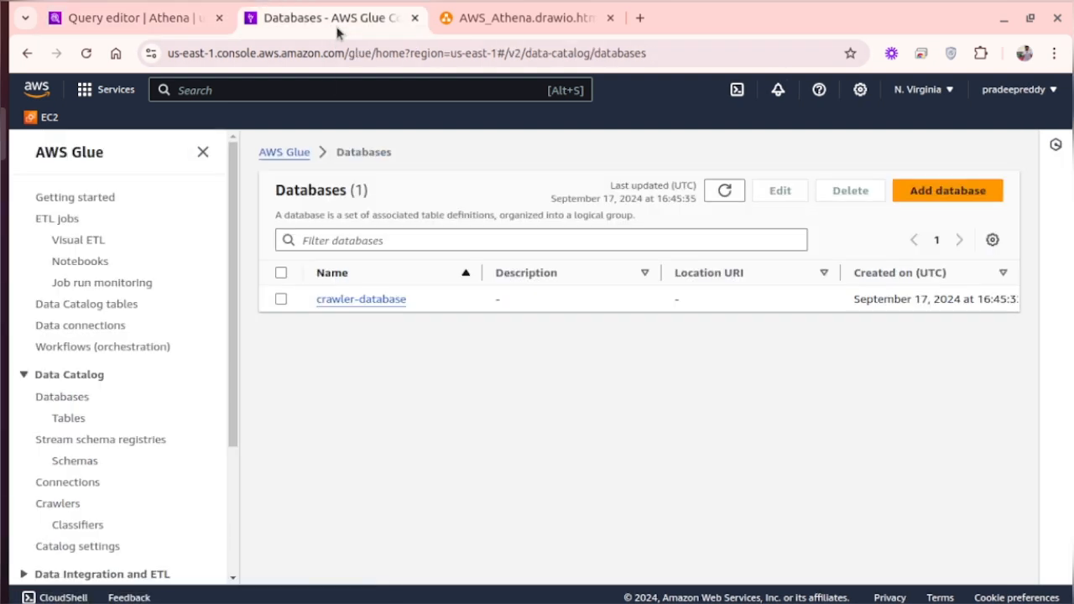
pyautogui.click(361, 300)
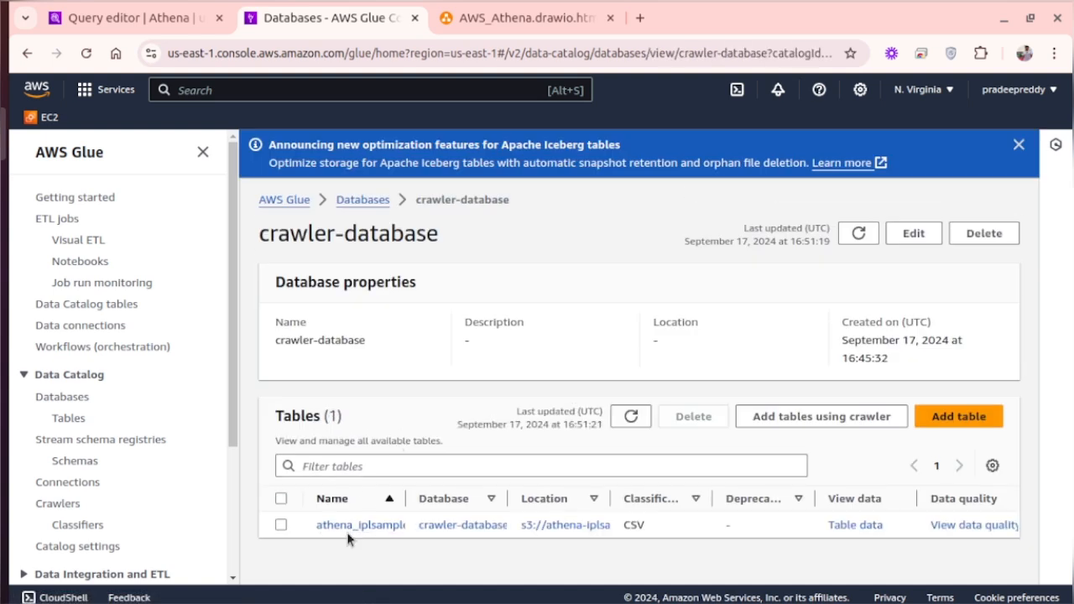
pyautogui.click(357, 526)
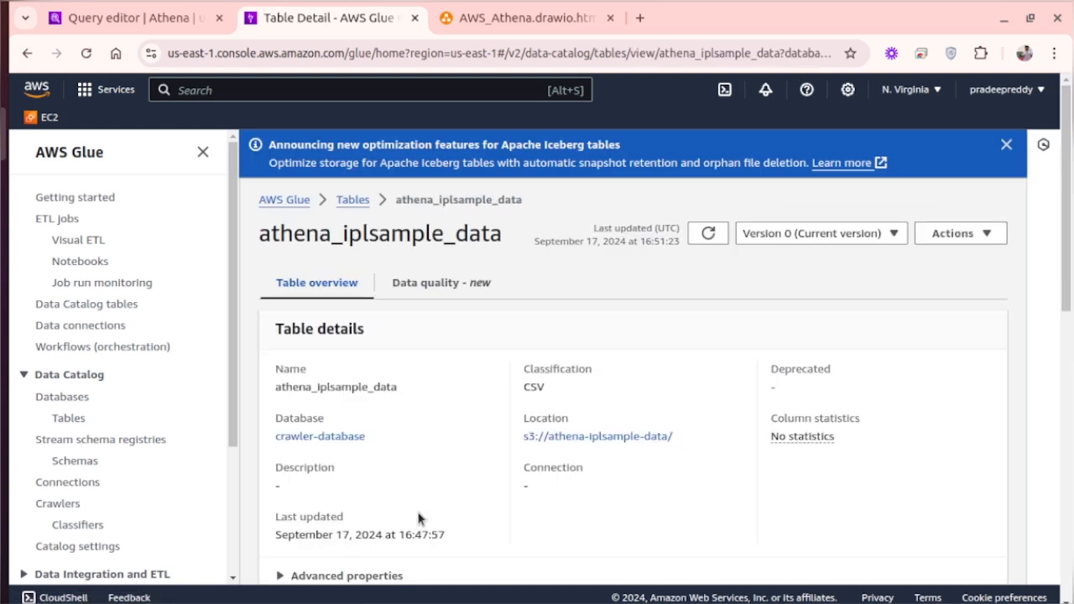
pyautogui.scroll(-10, 418, 518)
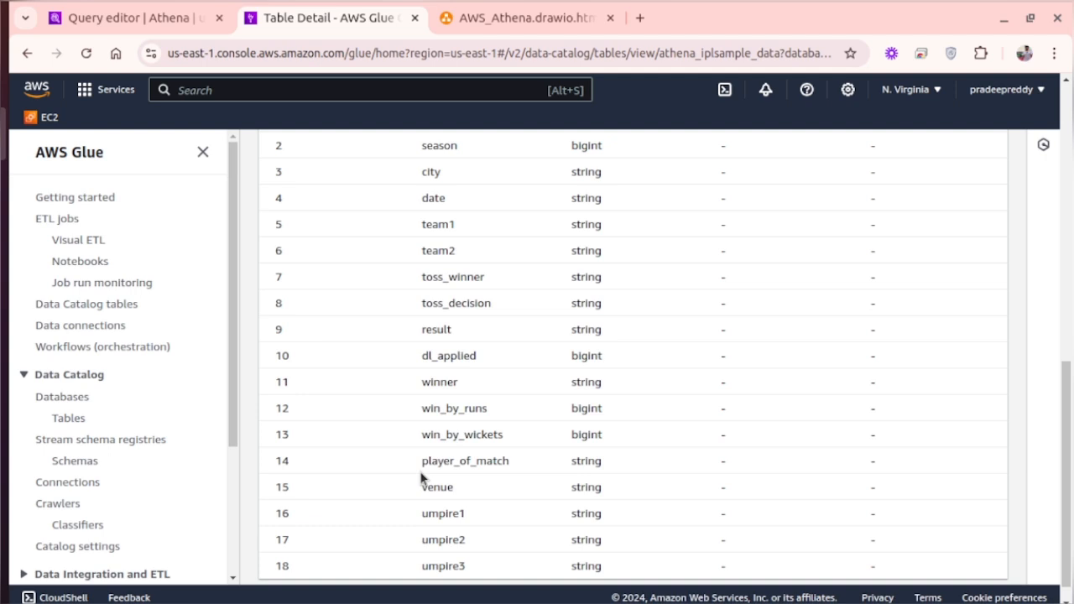
pyautogui.scroll(3, 422, 476)
pyautogui.scroll(-3, 421, 477)
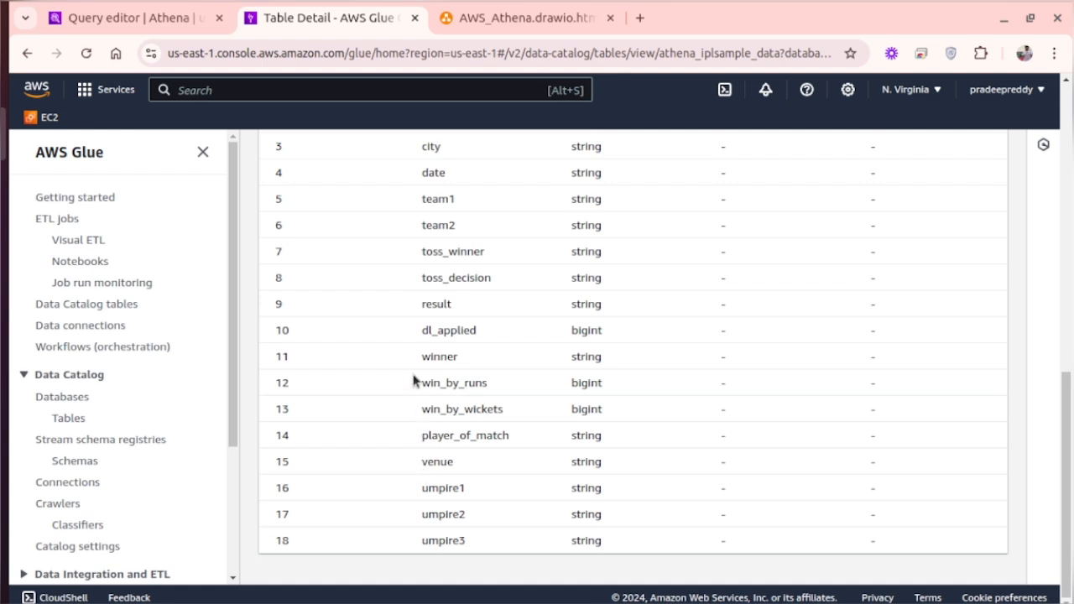
pyautogui.scroll(1, 412, 359)
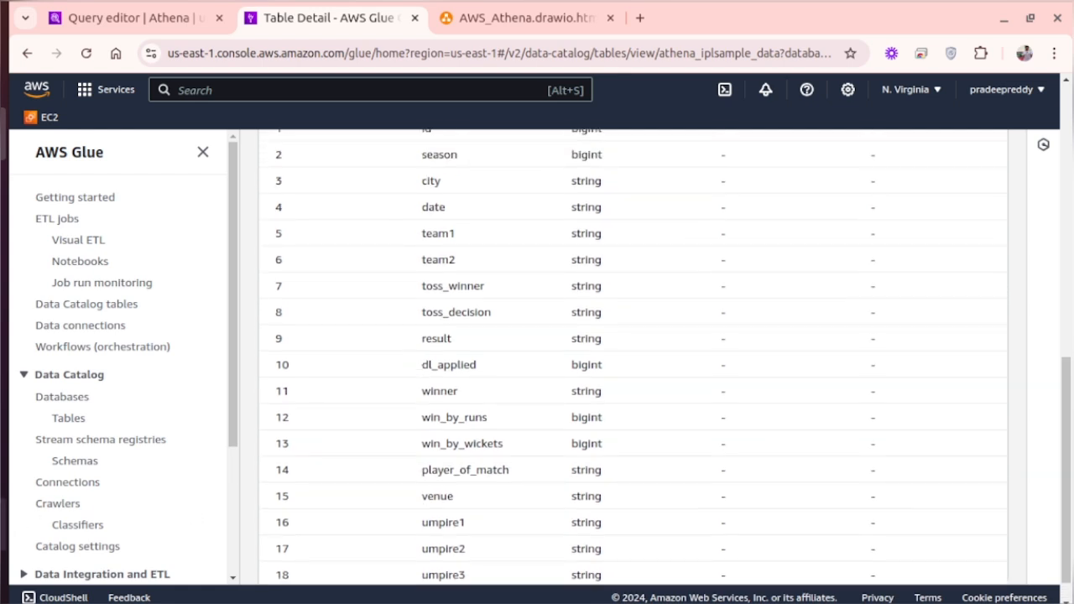
# - Switch to the data.csv text import preview, check its team, toss and winner columns, and return to the browser
pyautogui.click(2, 524)
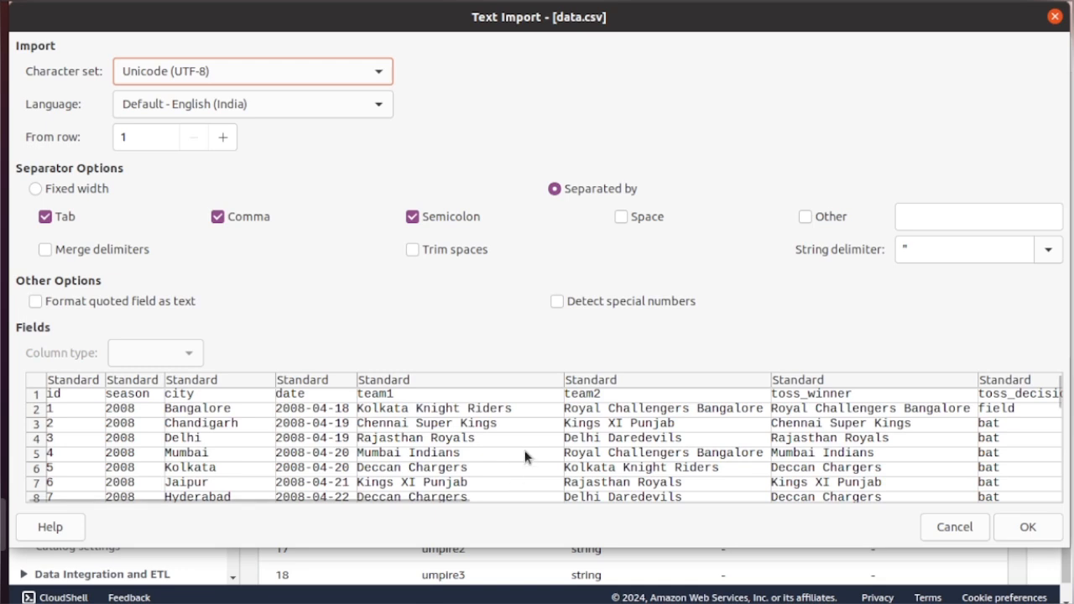
pyautogui.hscroll(5, 525, 450)
pyautogui.hscroll(3, 525, 452)
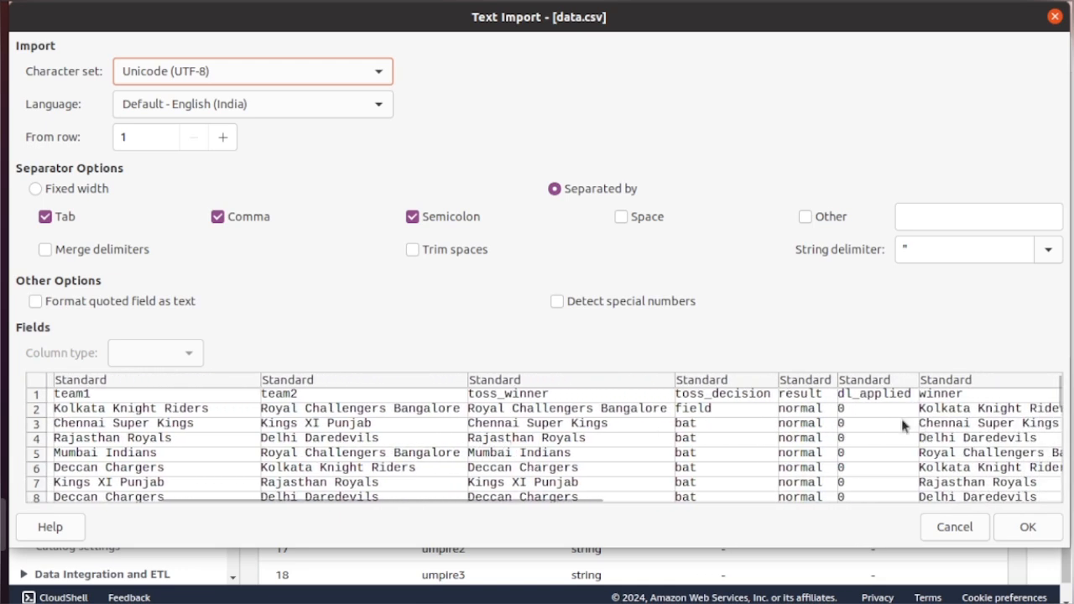
pyautogui.click(5, 134)
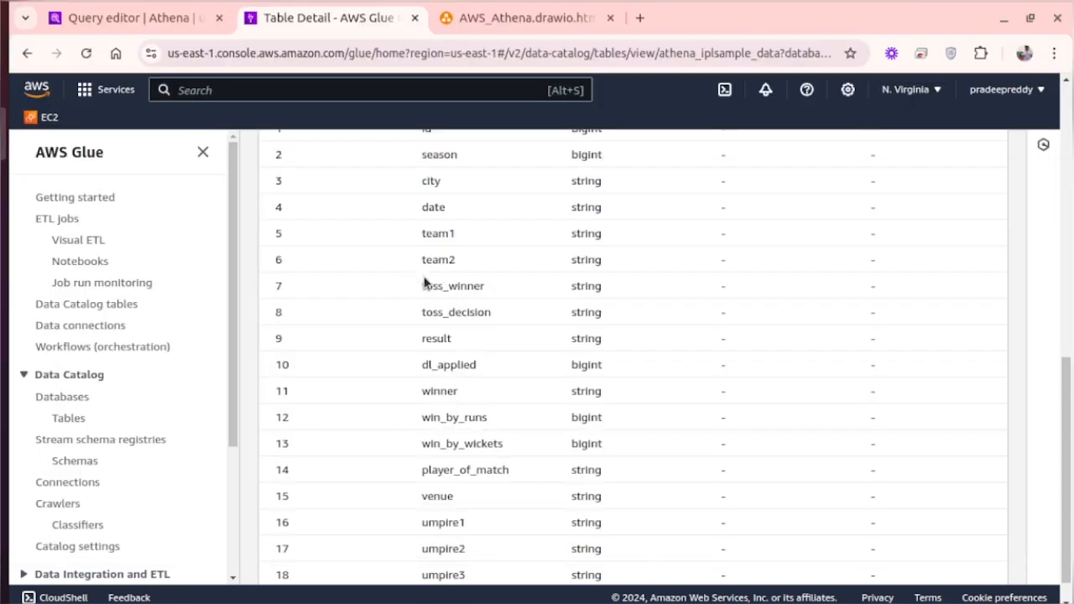
# - Switch to the Athena query editor and add the condition "WHERE toss_winner=winner" to the query
pyautogui.click(178, 22)
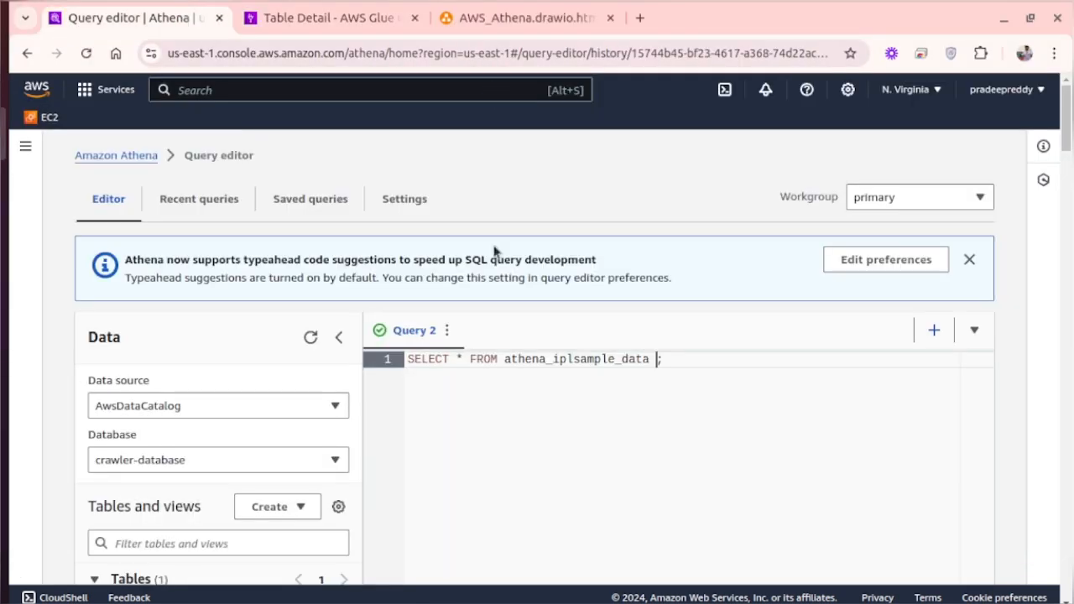
pyautogui.write('WHERE tos')
pyautogui.press('Down')
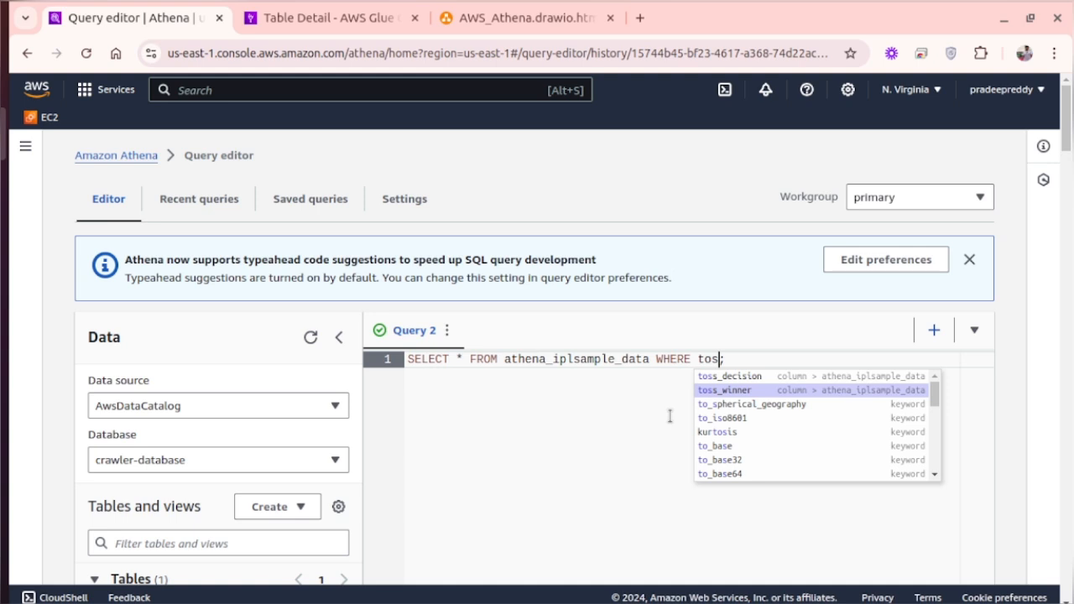
pyautogui.press('Return')
pyautogui.write('=')
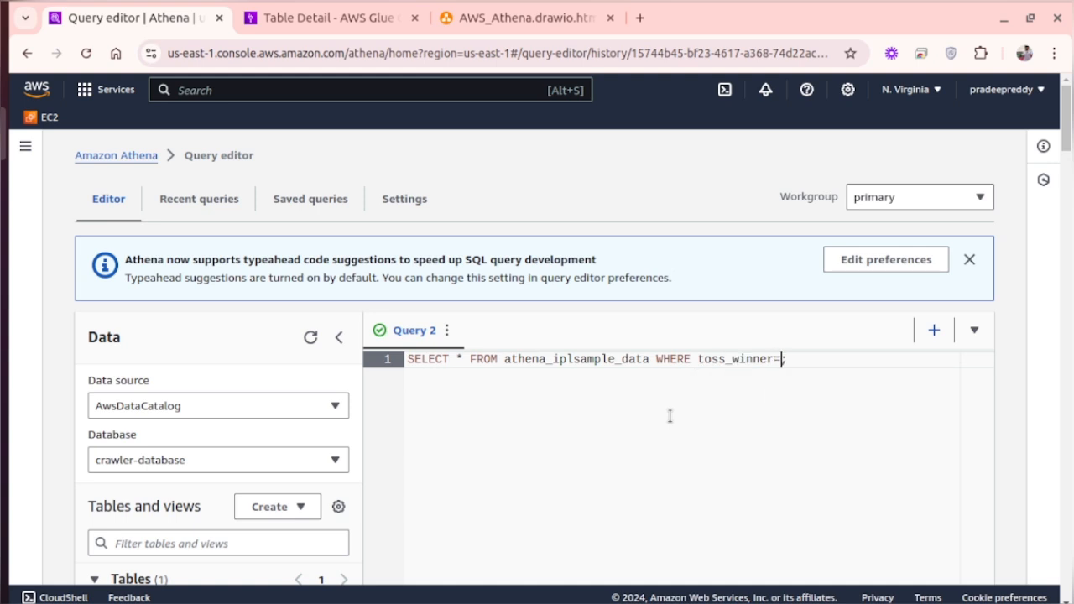
pyautogui.write('wi')
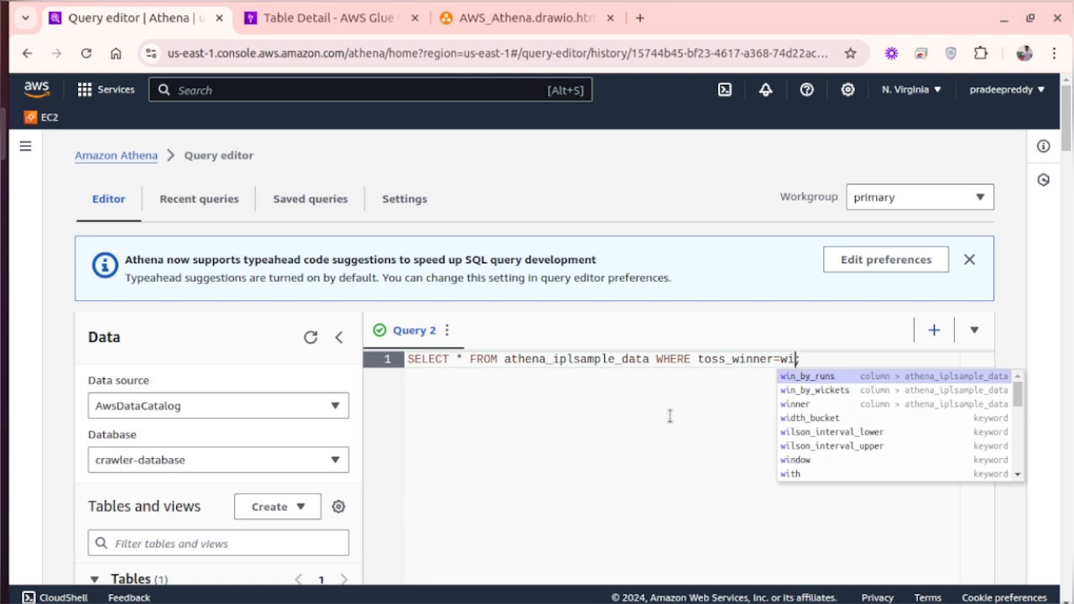
pyautogui.press('Down')
pyautogui.press('Down')
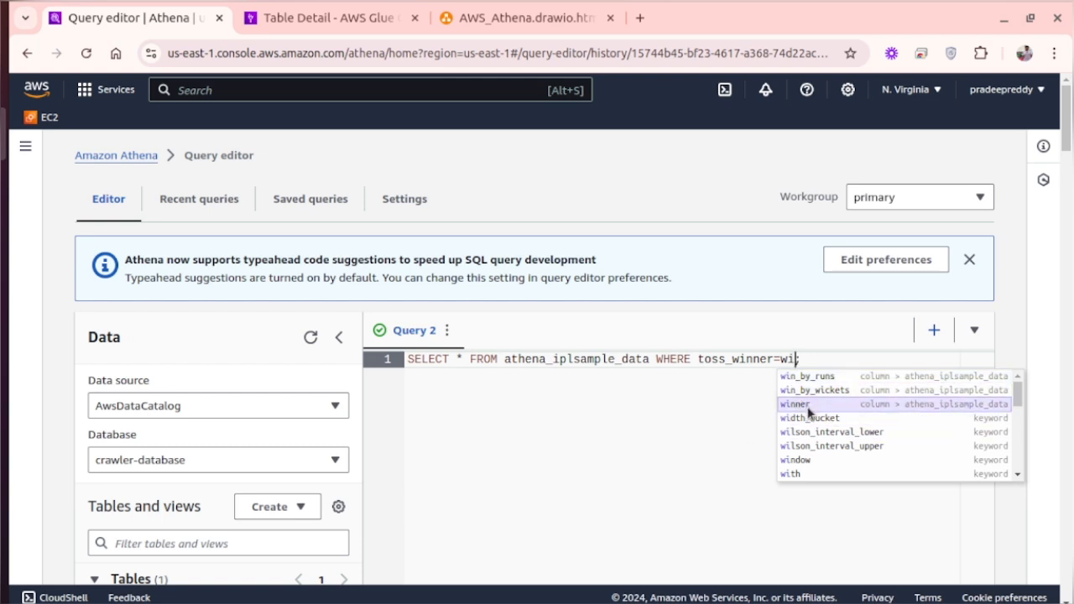
pyautogui.click(808, 406)
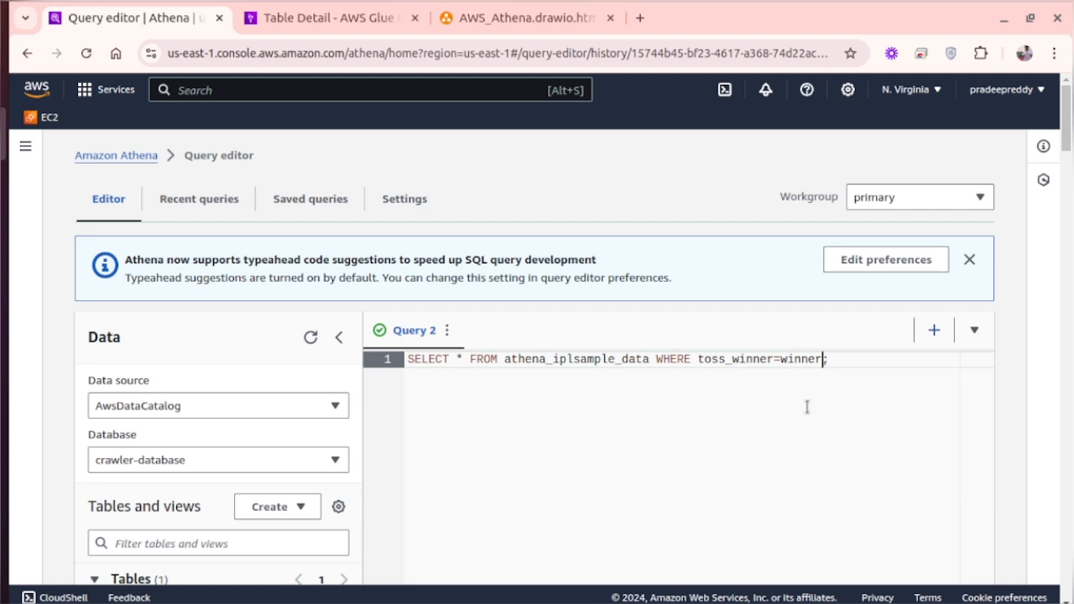
# - Append "limit 20" to the query and run it
pyautogui.write('limit')
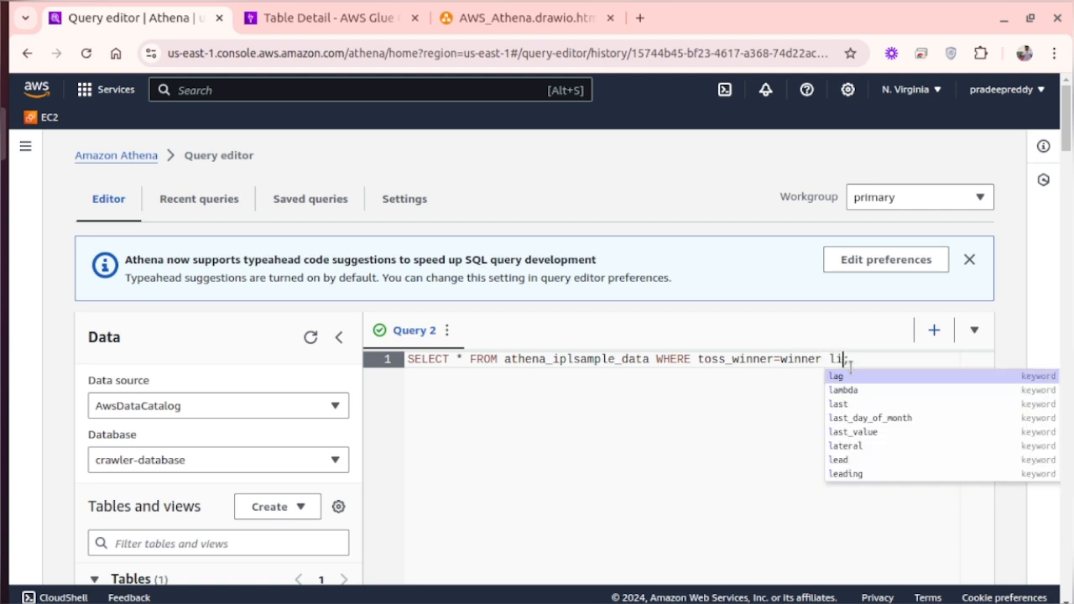
pyautogui.write(' 20')
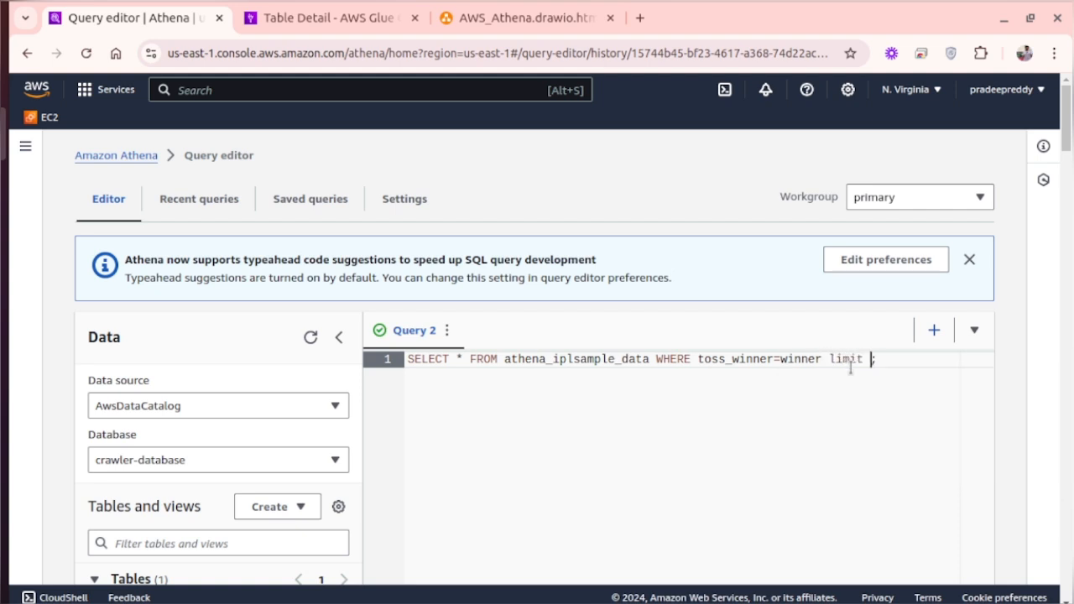
pyautogui.scroll(-5, 597, 411)
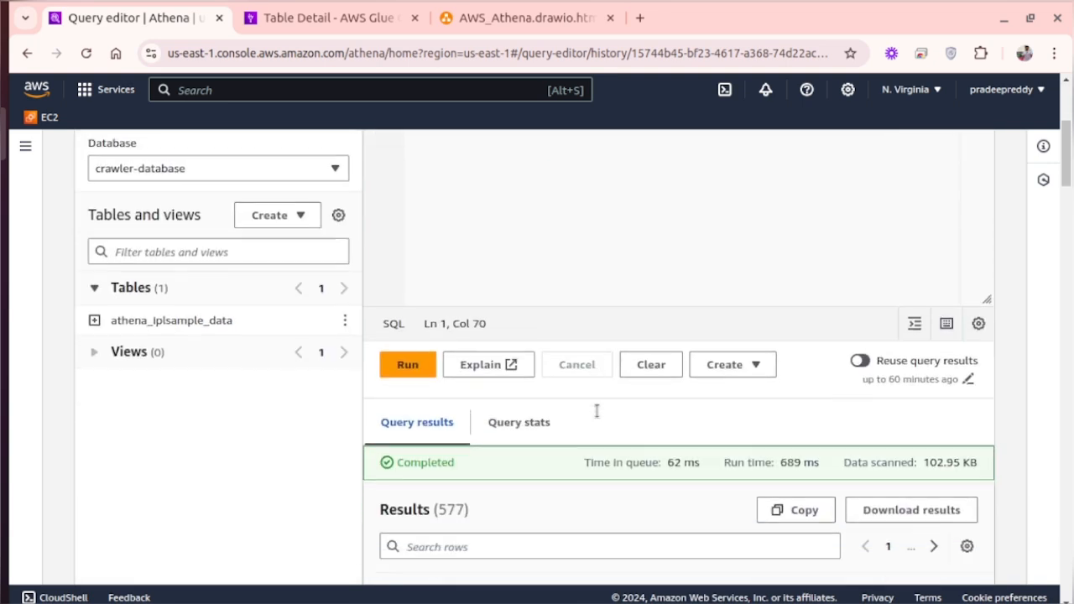
pyautogui.click(413, 326)
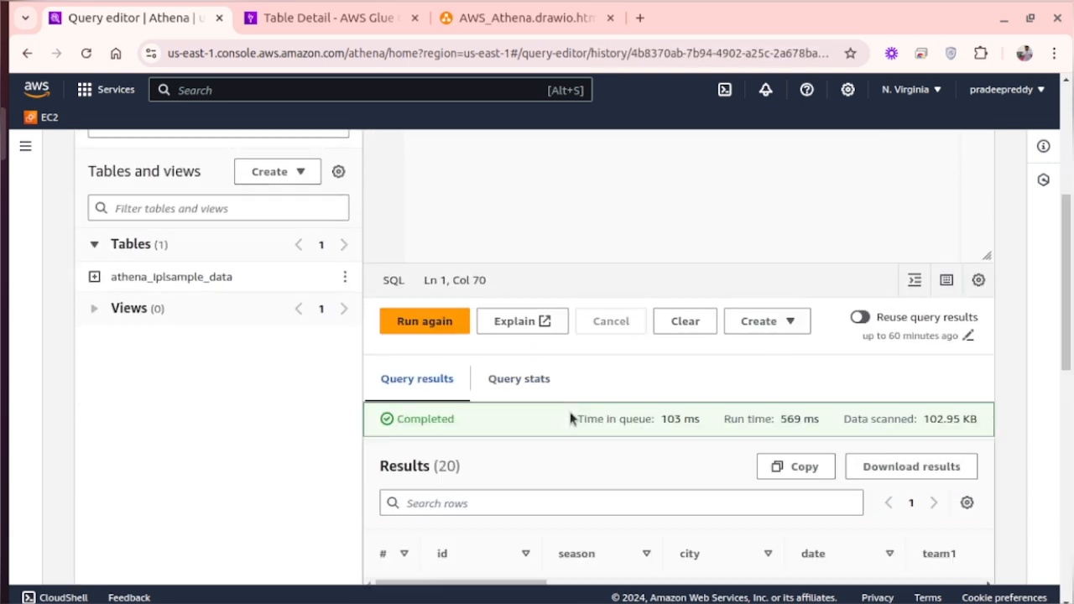
# - Examine the filtered results across the columns, comparing toss_winner with winner and checking the win margins, player_of_match and venue
pyautogui.scroll(-7, 570, 418)
pyautogui.scroll(3, 570, 418)
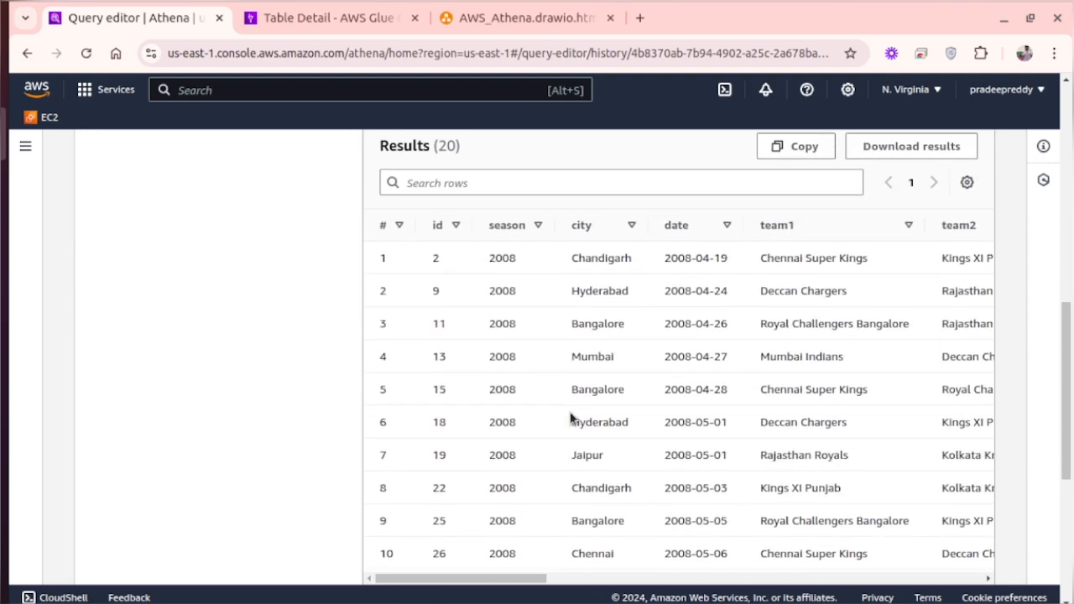
pyautogui.hscroll(10, 570, 418)
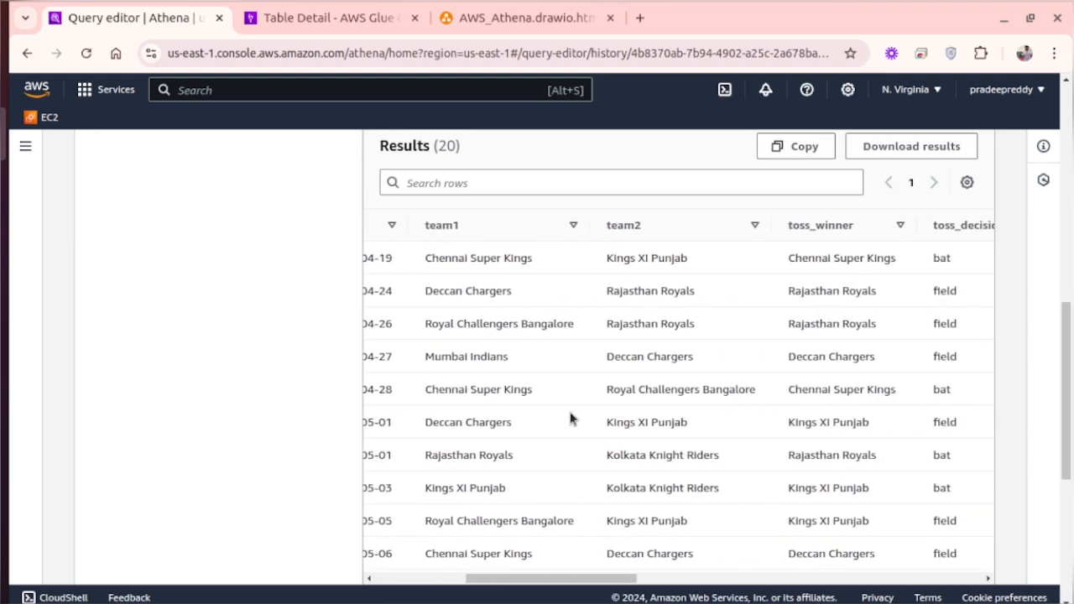
pyautogui.hscroll(3, 571, 417)
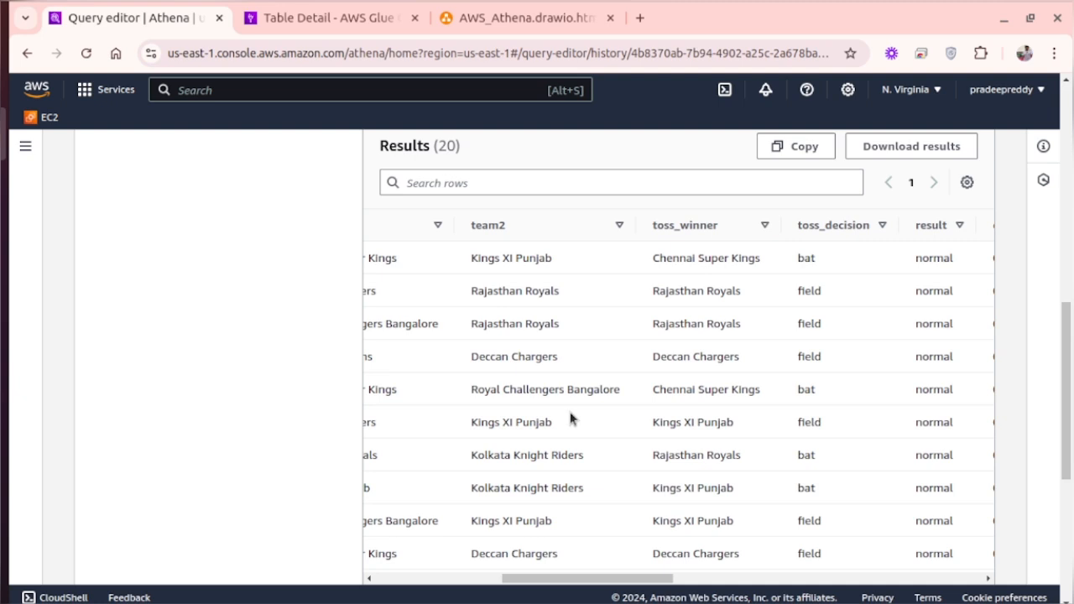
pyautogui.hscroll(5, 570, 418)
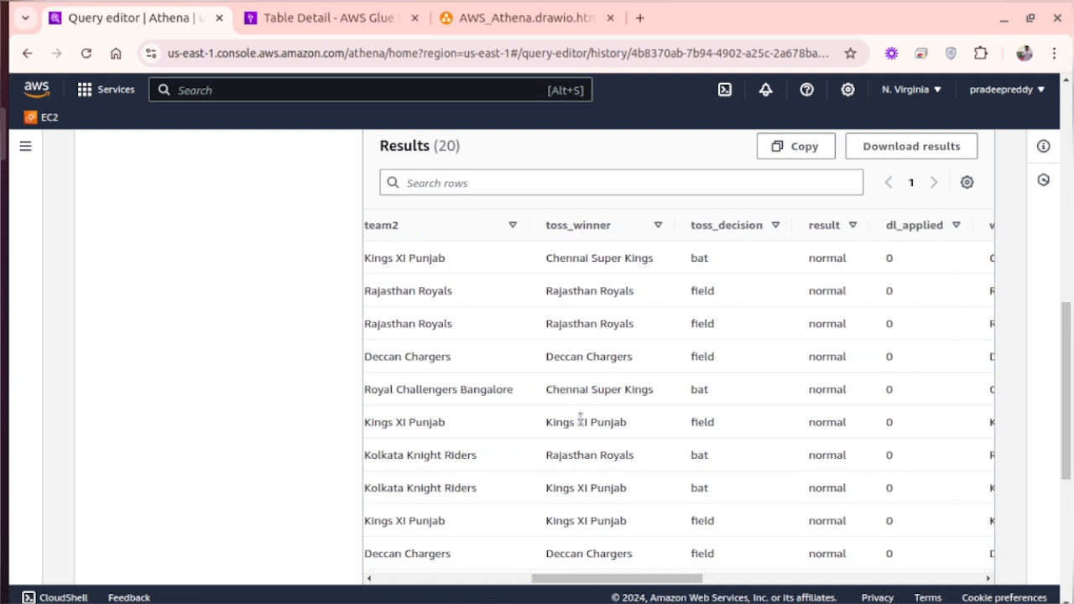
pyautogui.hscroll(3, 578, 419)
pyautogui.hscroll(5, 579, 421)
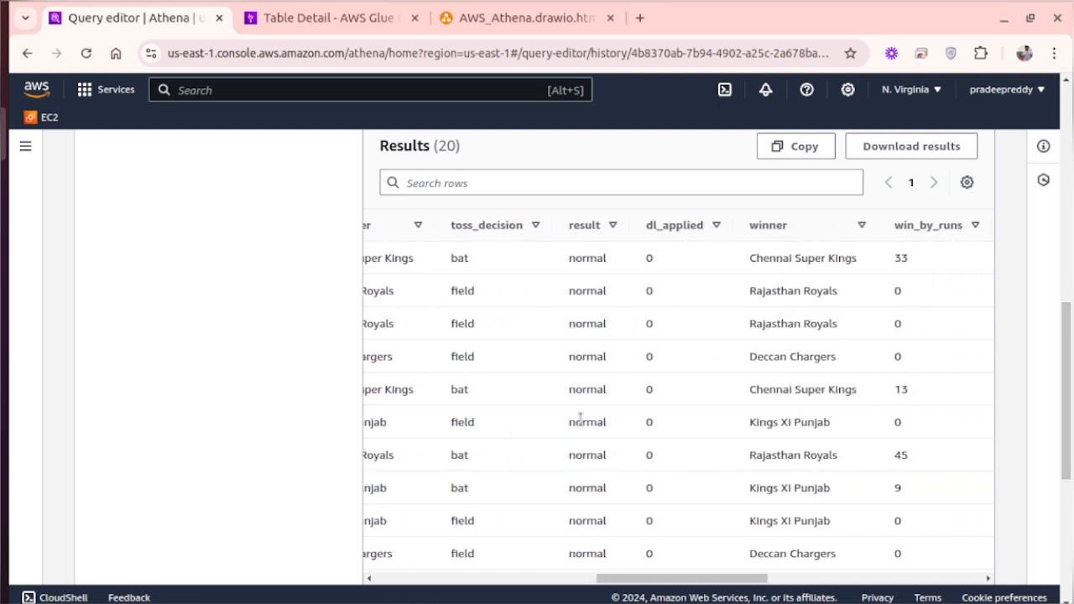
pyautogui.hscroll(10, 580, 418)
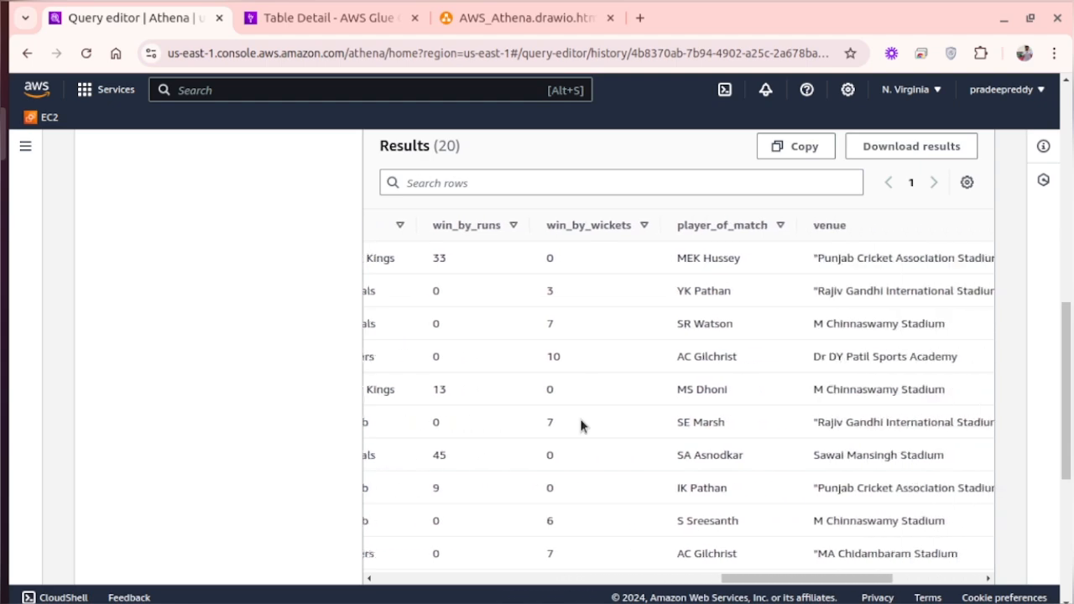
# - Compare the team2, toss_winner, toss_decision and winner columns in the filtered query results
pyautogui.hscroll(5, 580, 424)
pyautogui.hscroll(-20, 580, 421)
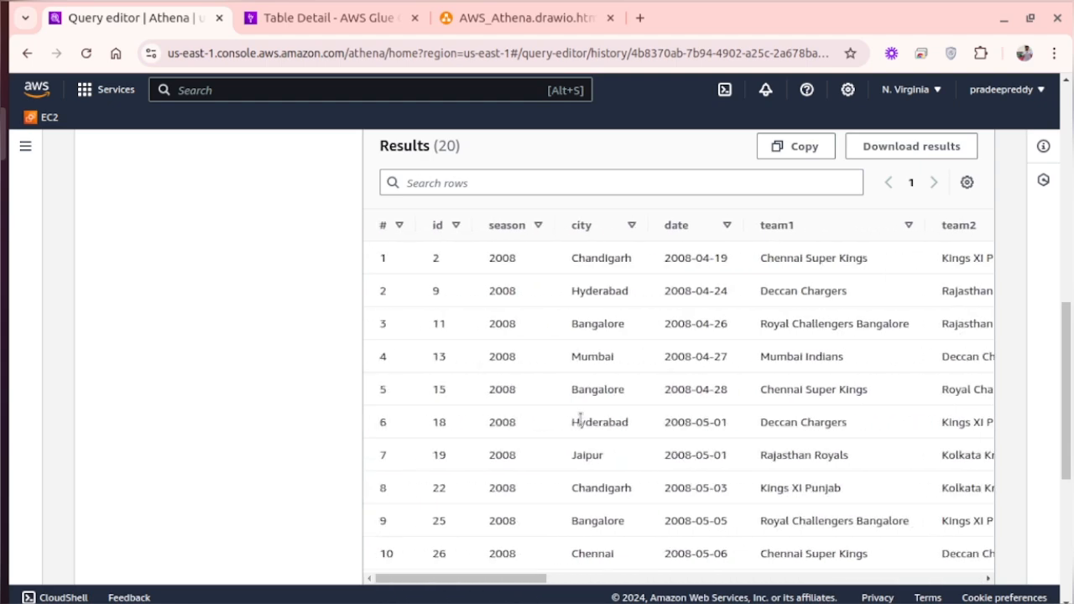
pyautogui.hscroll(10, 580, 420)
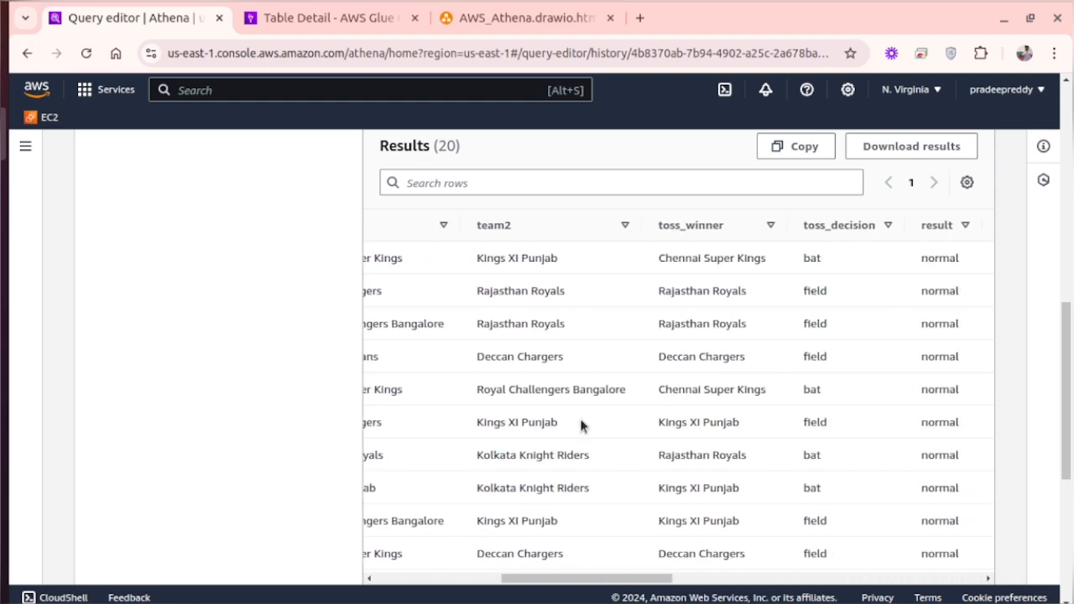
pyautogui.hscroll(5, 580, 422)
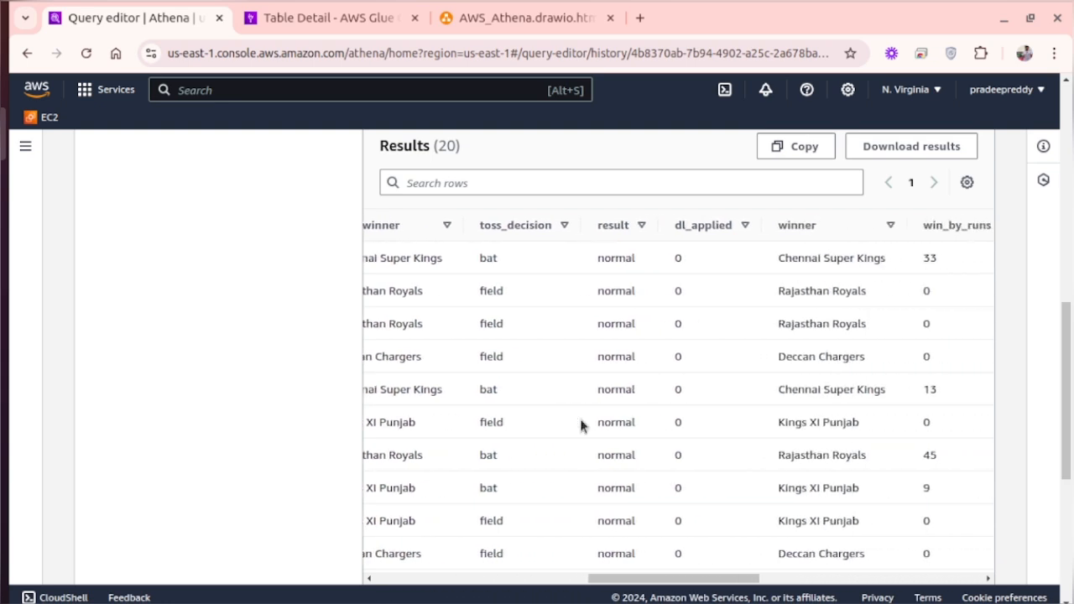
pyautogui.hscroll(-3, 844, 313)
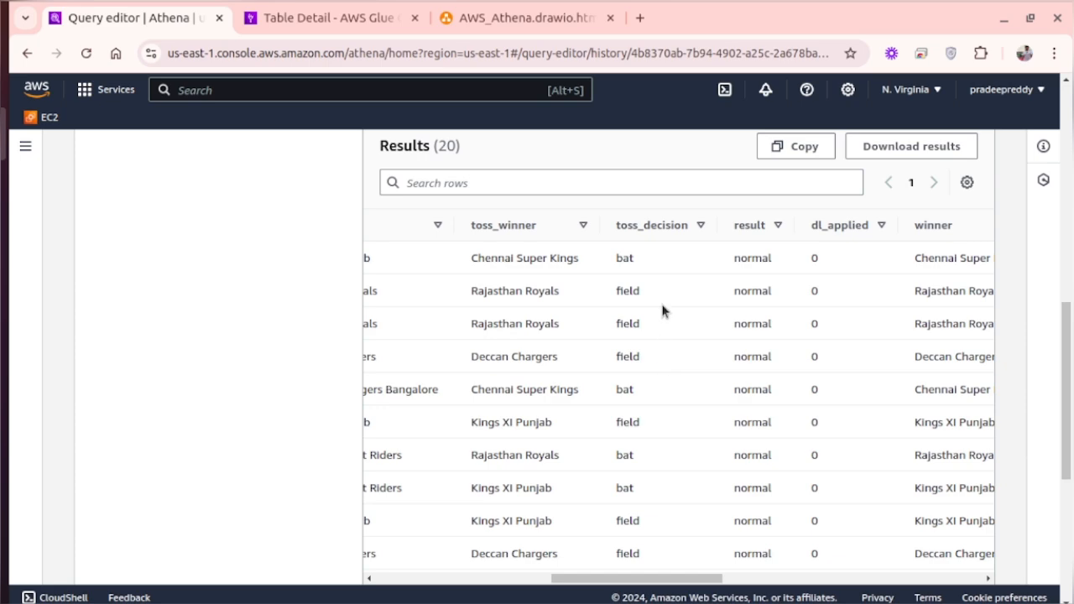
pyautogui.scroll(10, 661, 294)
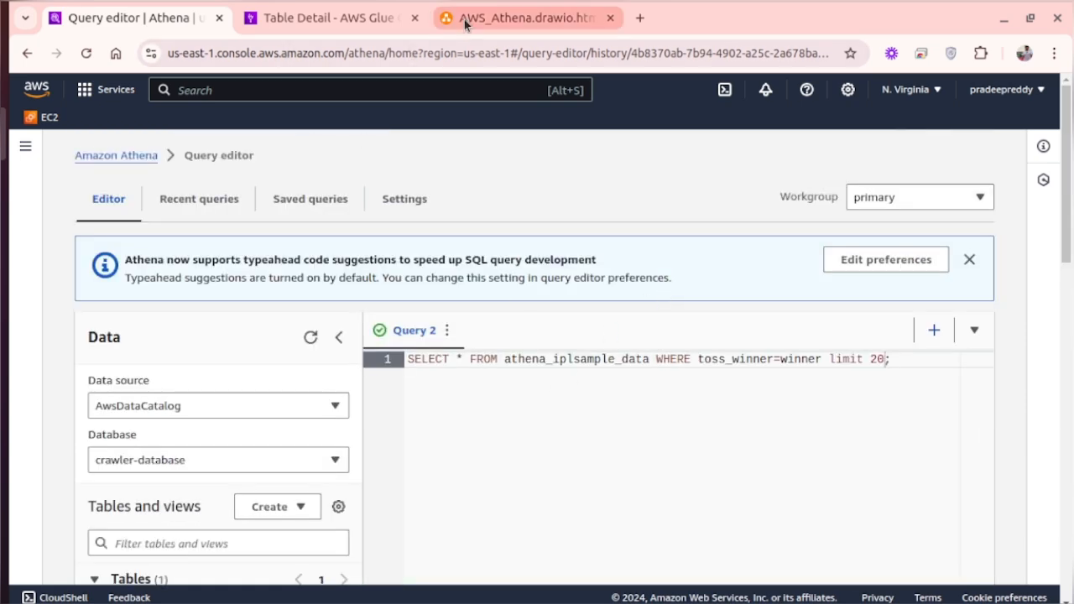
# - Switch from the Glue table details to the S3 service and look over its general purpose buckets
pyautogui.click(328, 18)
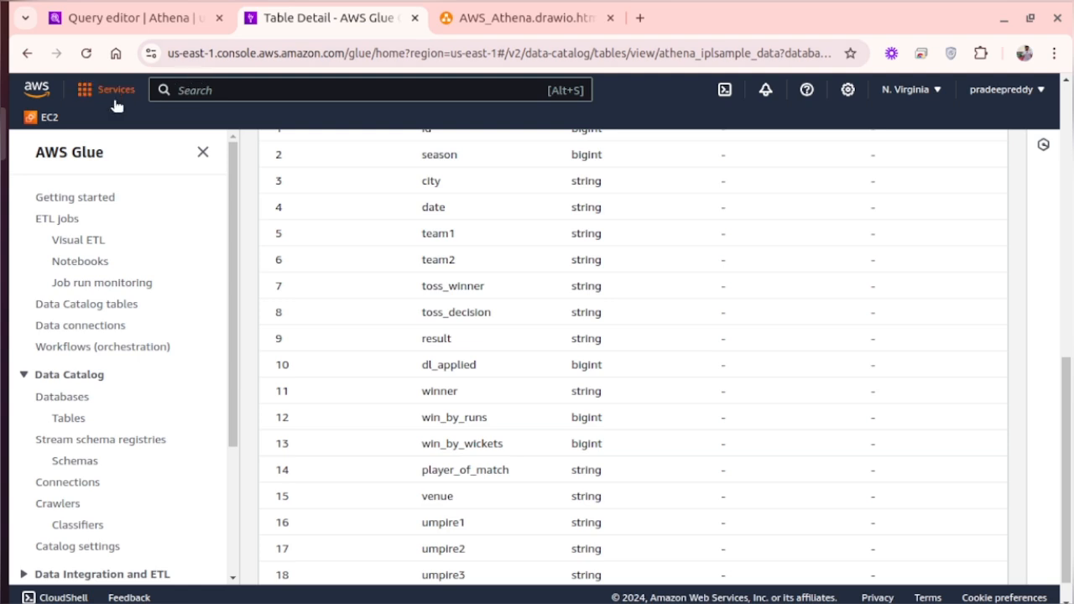
pyautogui.click(182, 94)
pyautogui.write('s3')
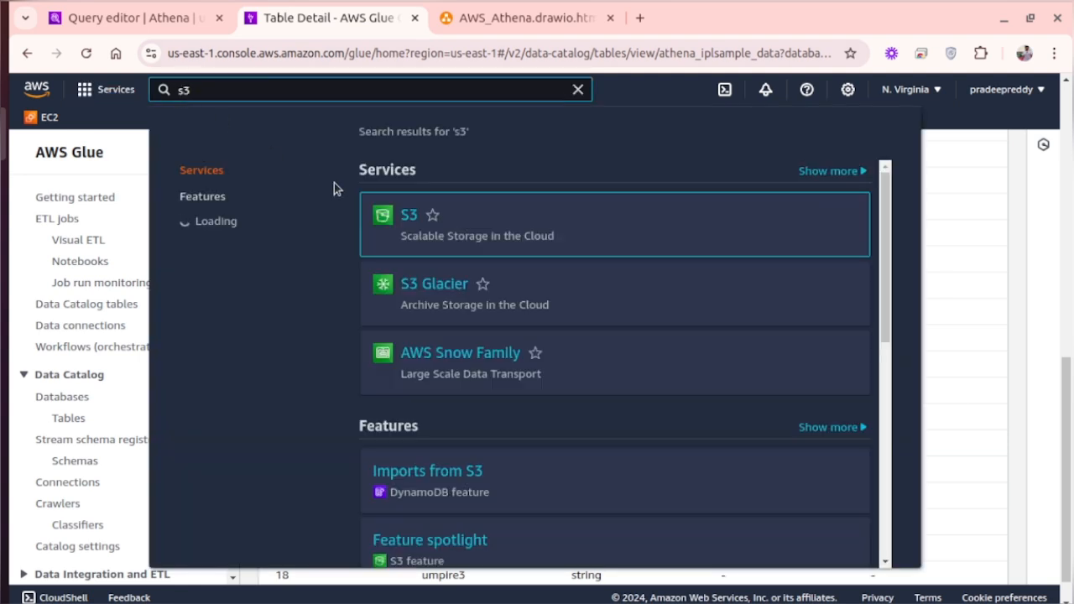
pyautogui.click(409, 220)
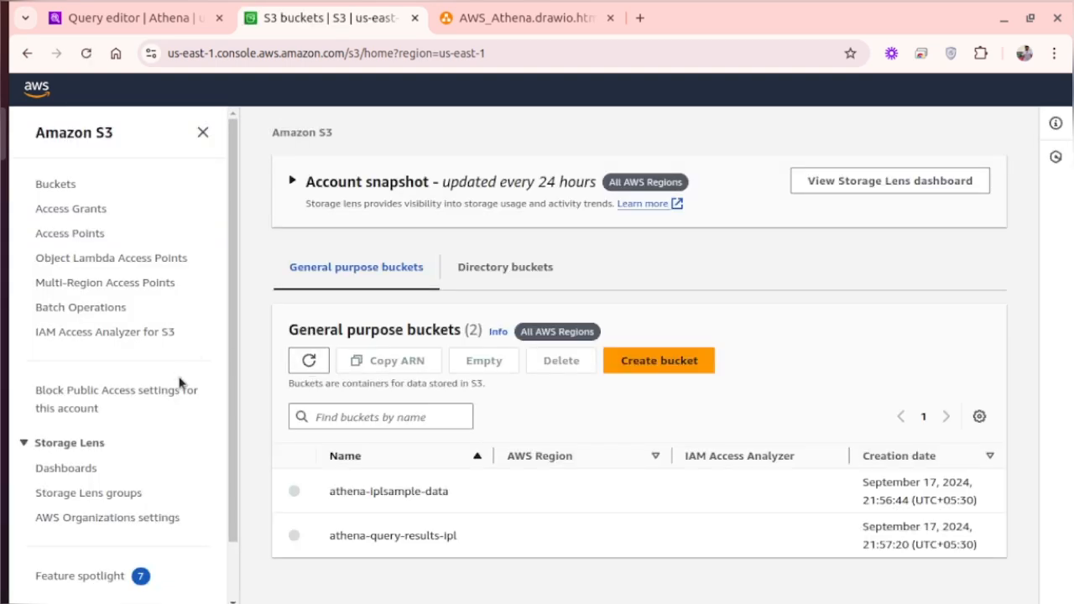
pyautogui.scroll(-2, 179, 383)
pyautogui.scroll(-1, 441, 522)
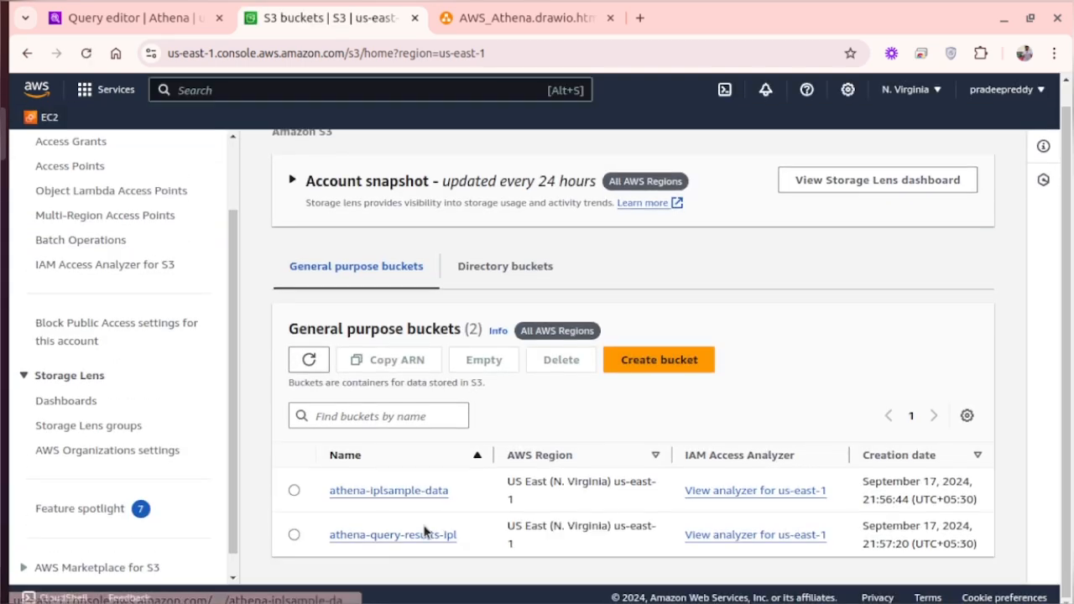
# - Open the athena-query-results-ipl bucket and go into its Unsaved/2024/09/17/ folder
pyautogui.click(412, 535)
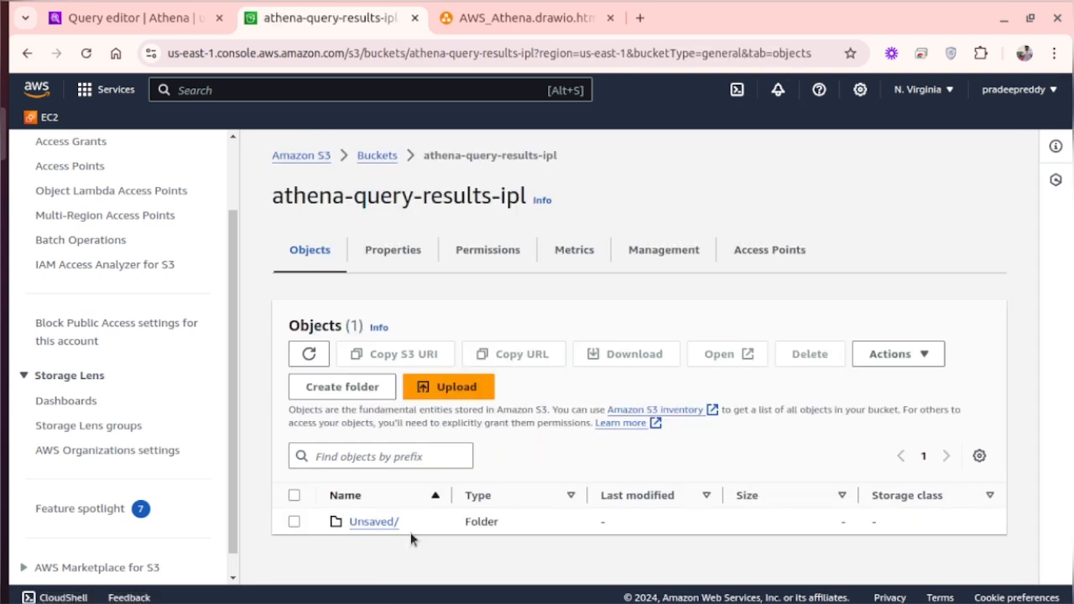
pyautogui.click(372, 522)
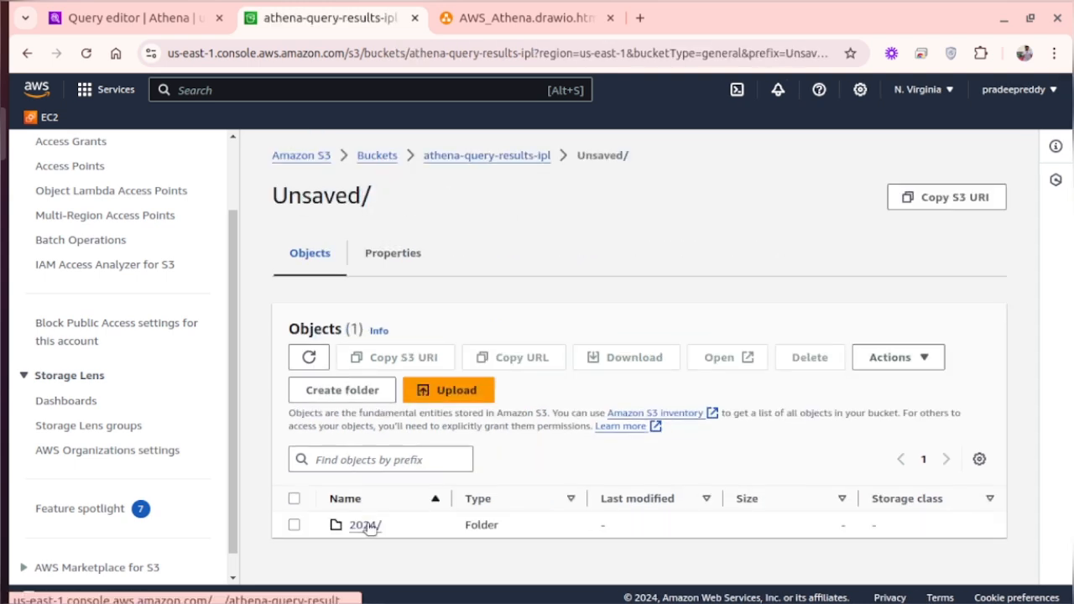
pyautogui.click(359, 528)
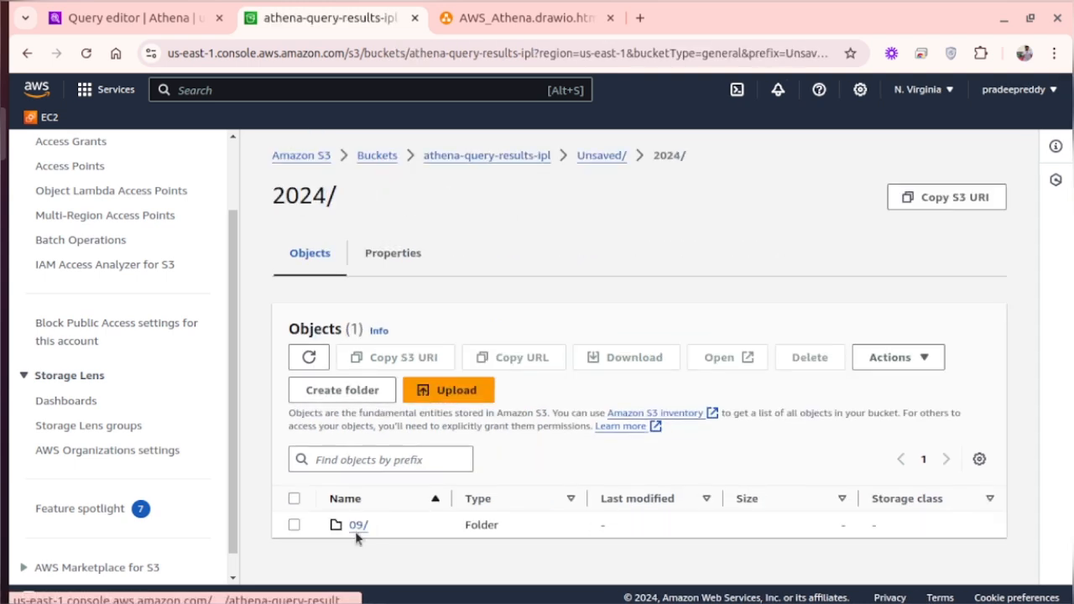
pyautogui.click(355, 526)
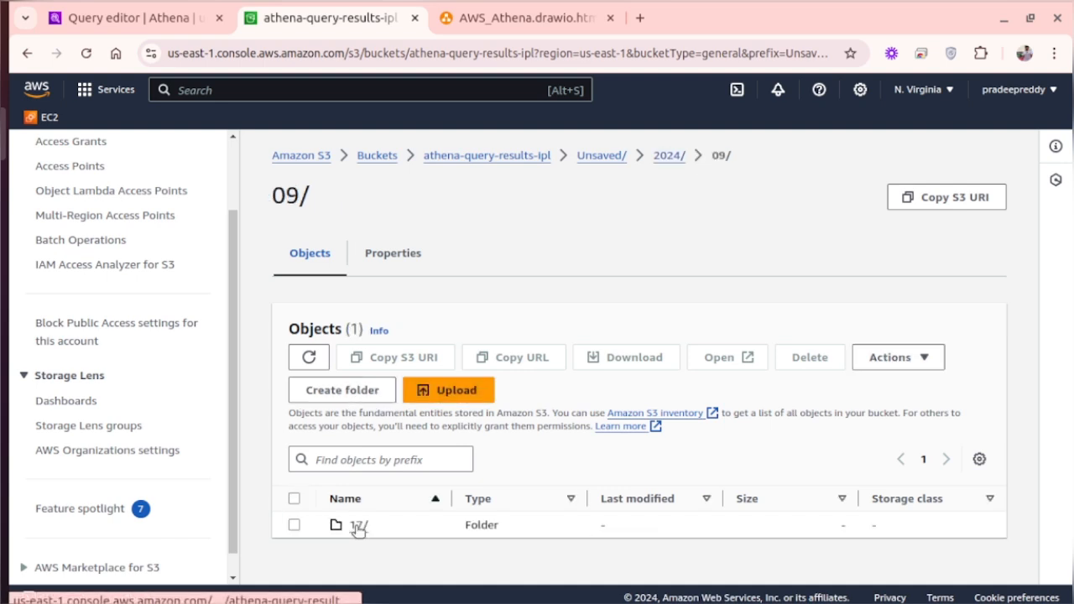
pyautogui.click(355, 526)
# - Check the stored query result csv and metadata files in the 17/ folder and return to the Athena query editor
pyautogui.scroll(-3, 357, 530)
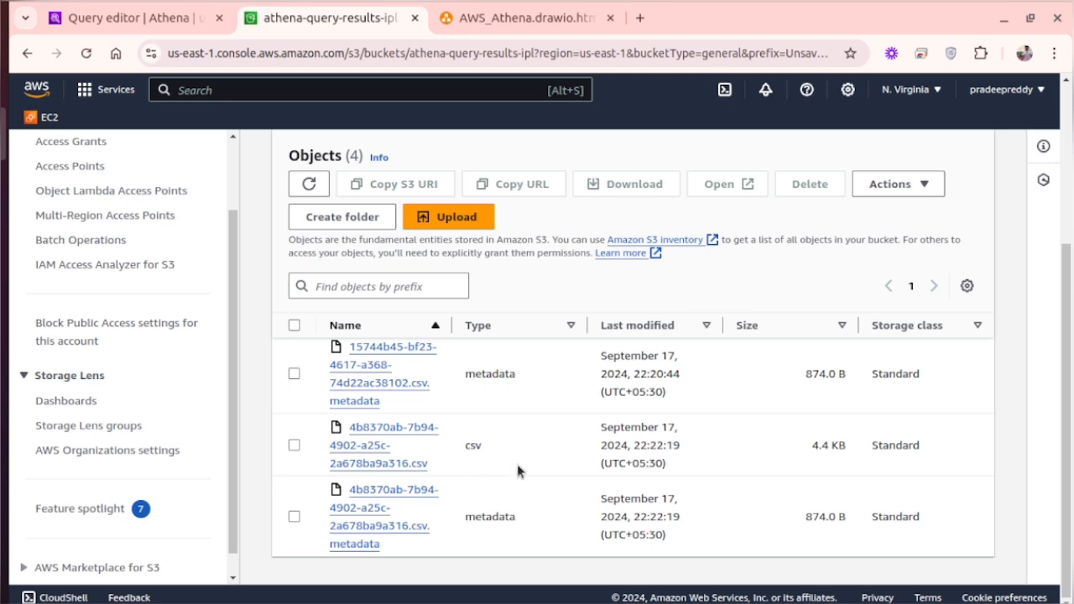
pyautogui.scroll(5, 470, 441)
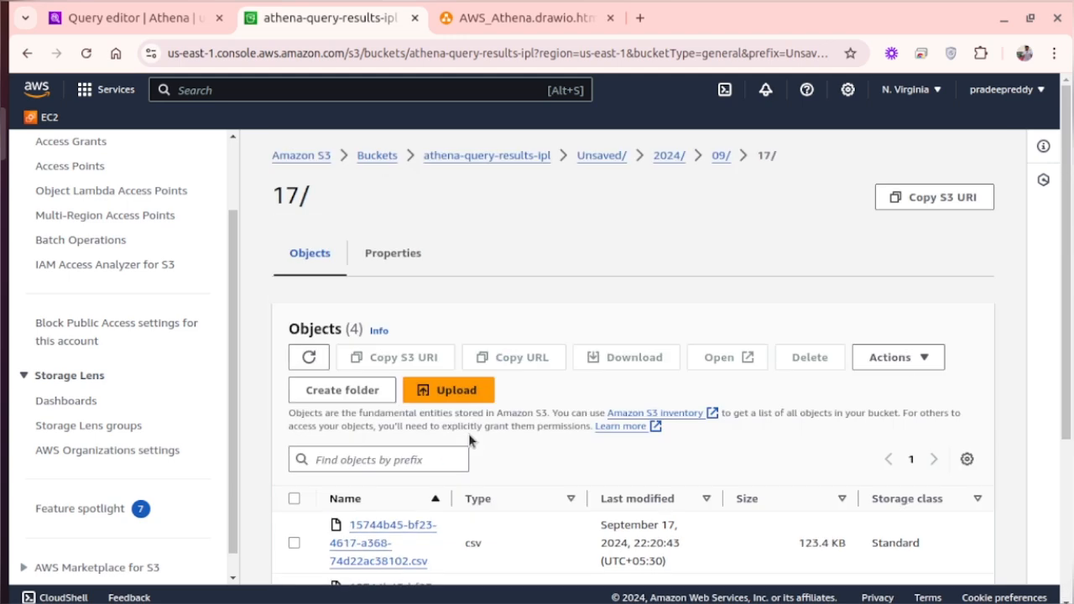
pyautogui.click(151, 20)
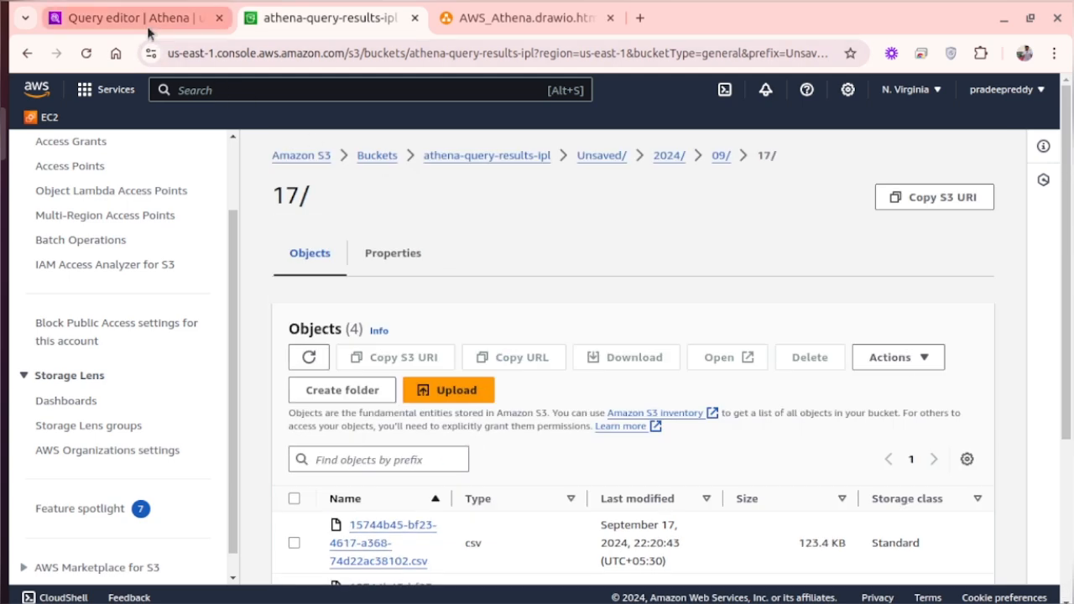